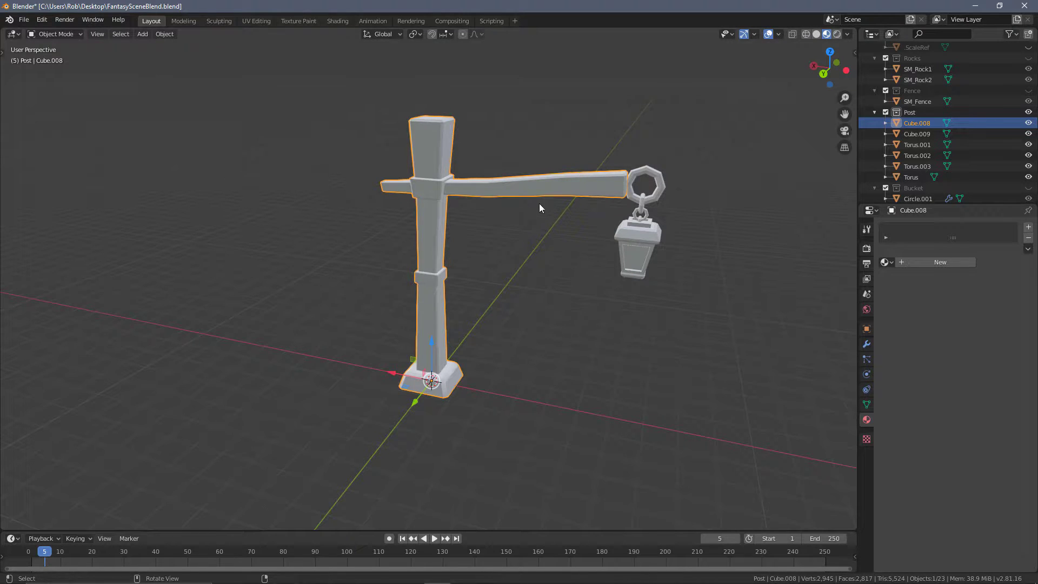
Hide the lantern, the large ring at the beam's end and all the small chain links
middle_drag(540, 203, 553, 202)
shift+middle_drag(660, 219, 631, 223)
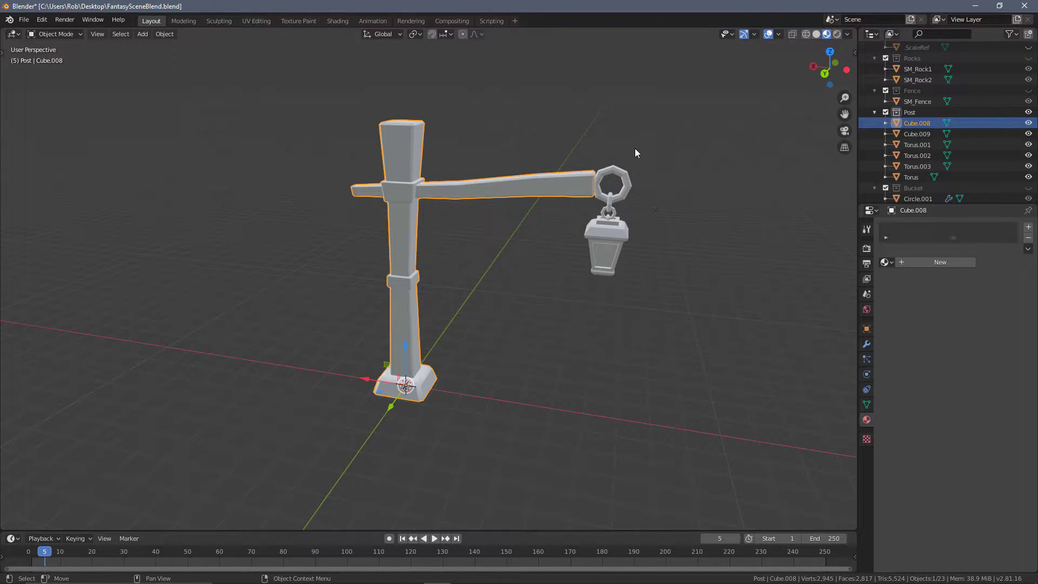
click(614, 174)
click(611, 213)
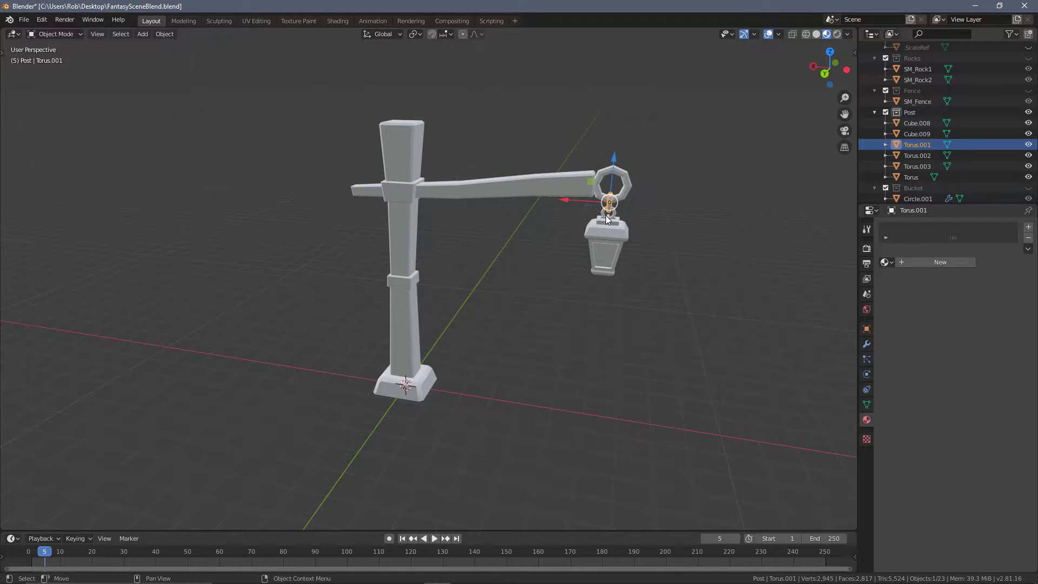
middle_drag(615, 249, 483, 220)
click(607, 217)
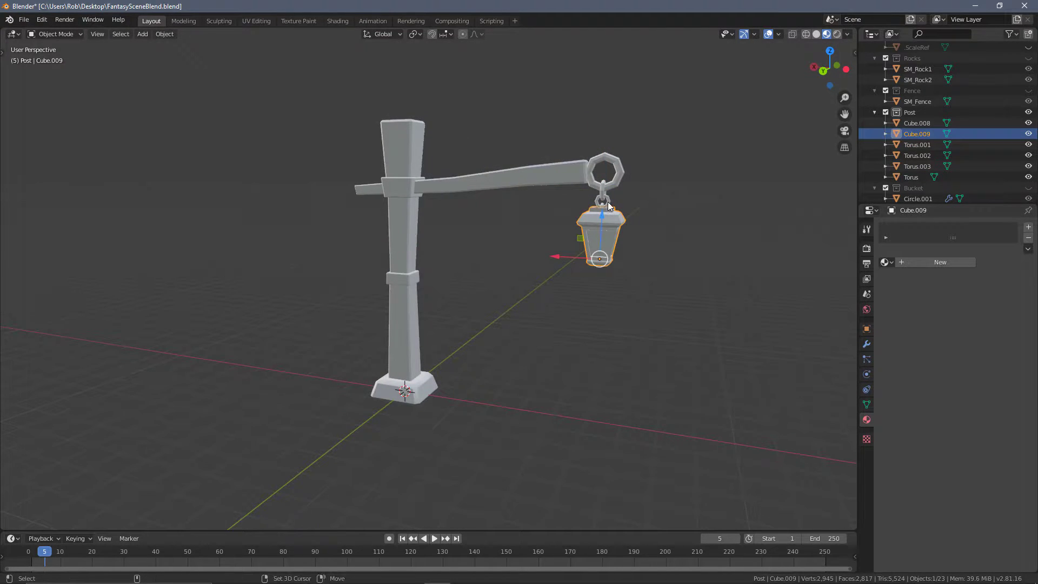
shift+click(608, 203)
click(609, 188)
shift+click(609, 187)
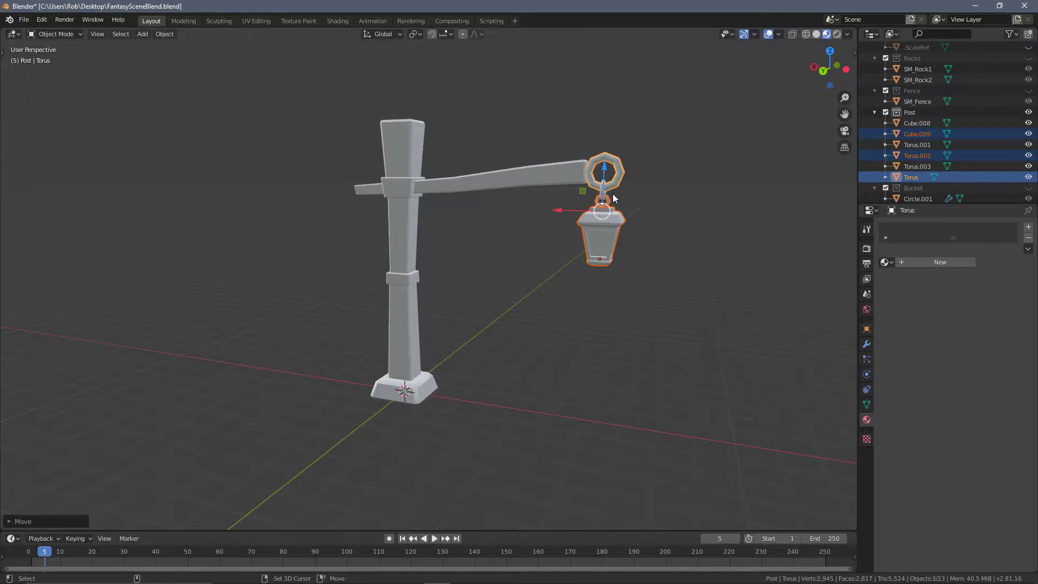
middle_drag(613, 194, 637, 203)
key(KP_Decimal)
shift+click(428, 212)
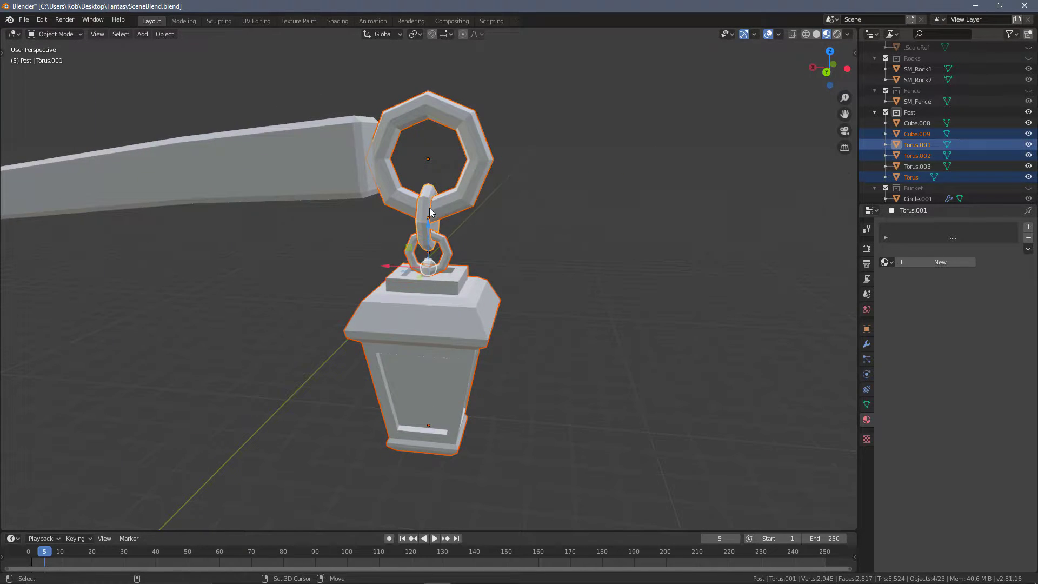
key(h)
scroll(449, 222, down, 2)
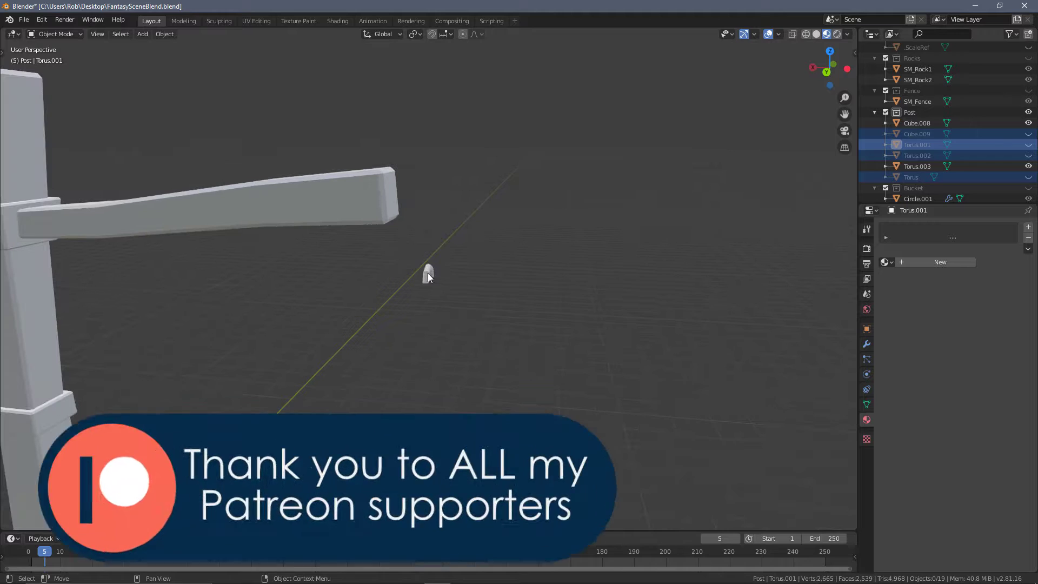
click(427, 273)
key(h)
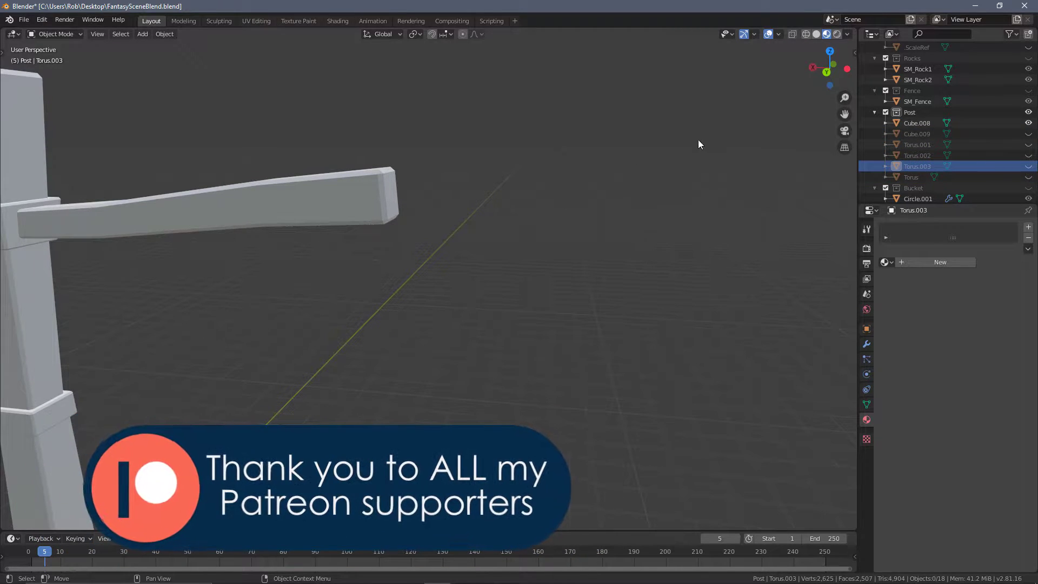
Turn on the Screencast Keys overlay for the viewport
click(853, 52)
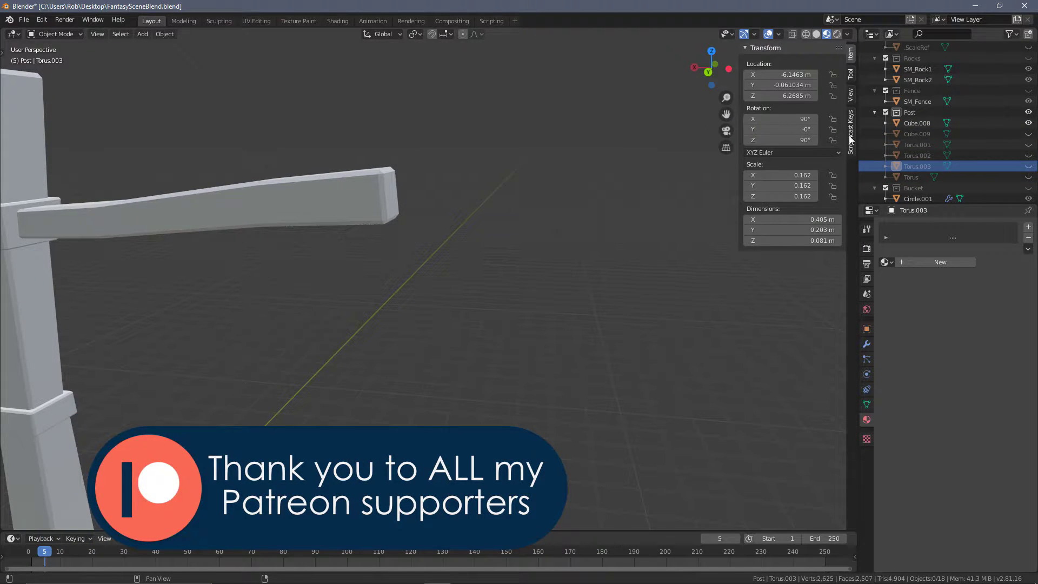
click(851, 132)
key(n)
Select the wooden post with its crossbeam and enter Edit Mode
scroll(540, 216, down, 4)
scroll(527, 200, up, 1)
middle_drag(541, 217, 502, 226)
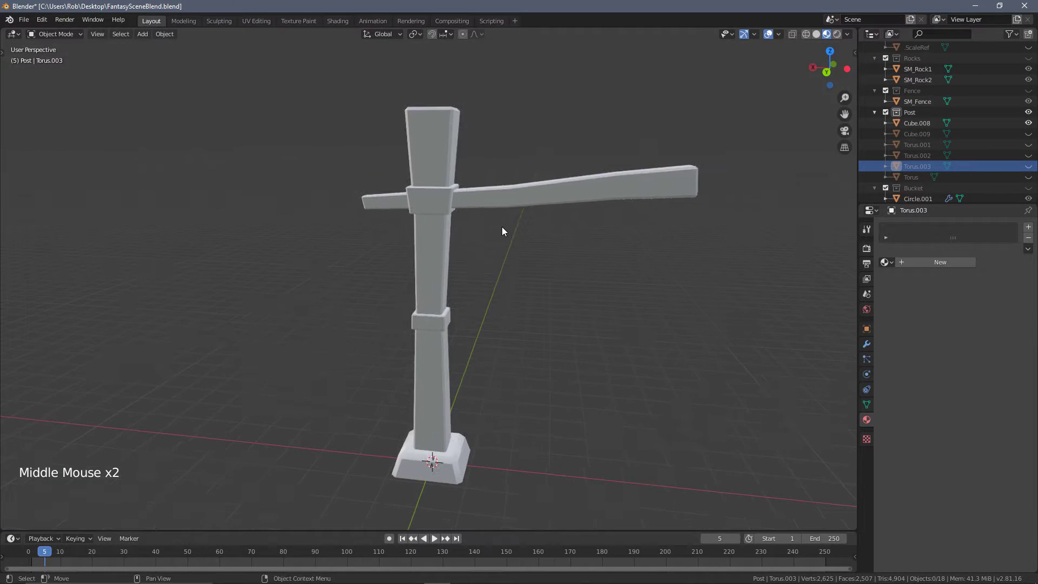
click(443, 171)
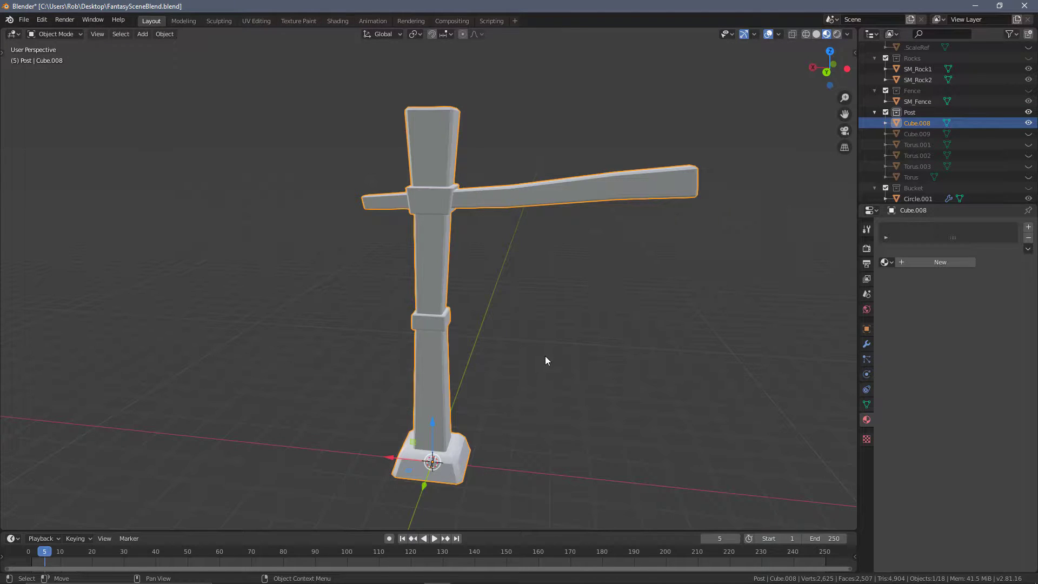
middle_drag(545, 361, 609, 238)
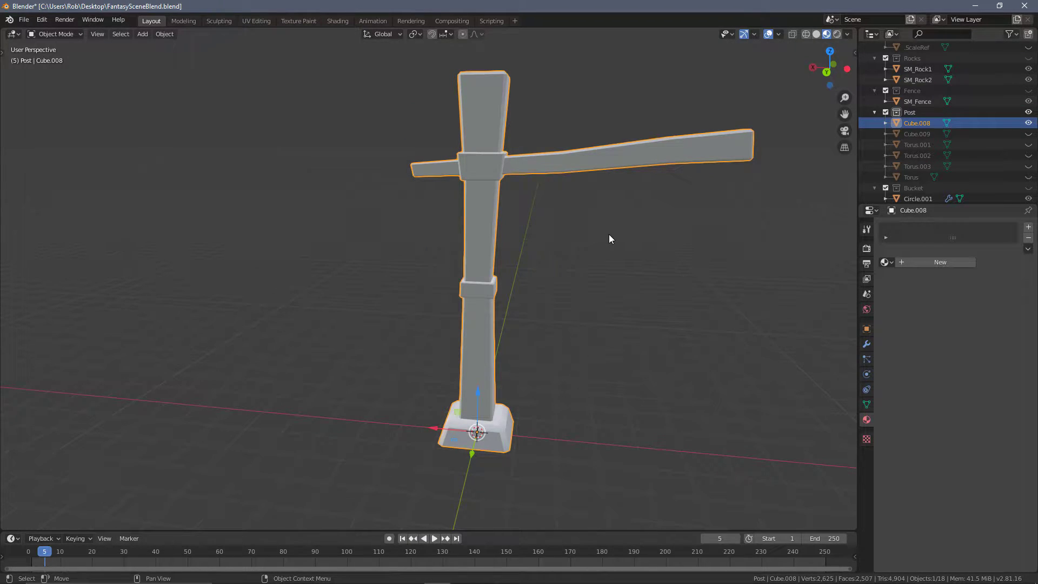
key(Tab)
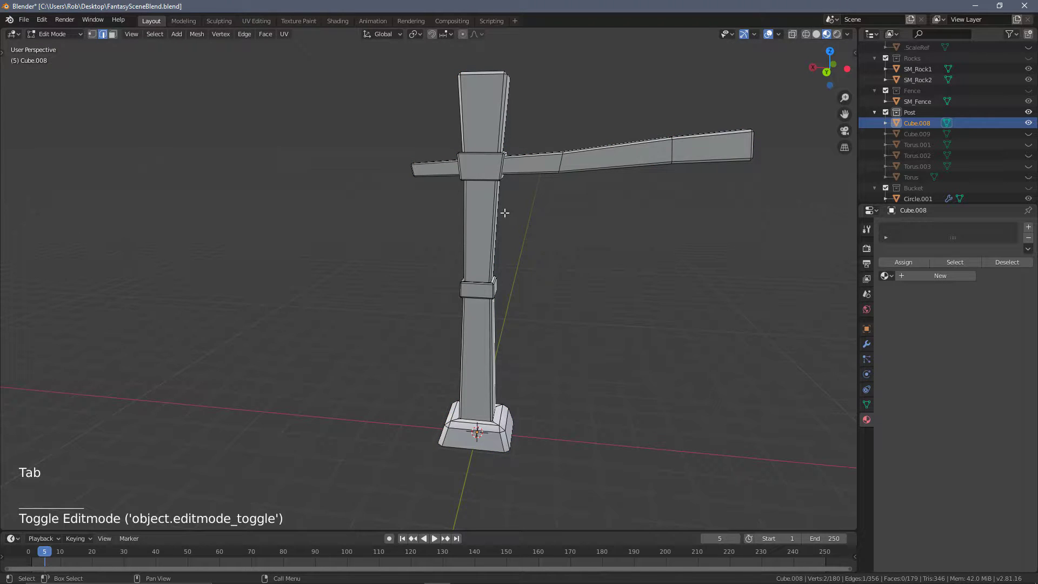
Move the linked geometry of the upright post away from the crossbeam and undo the move
key(l)
key(g)
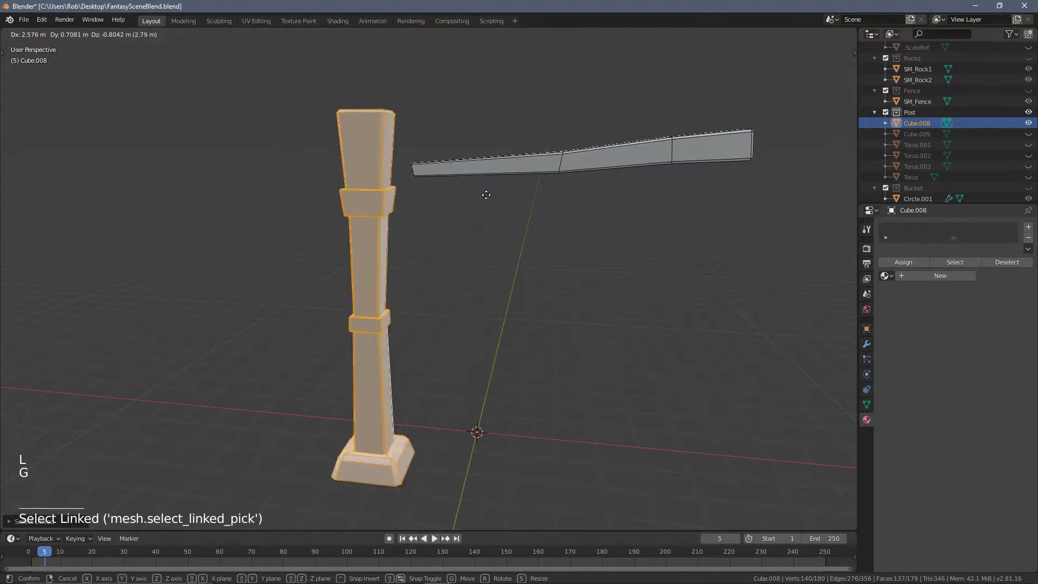
click(364, 188)
alt+middle_drag(364, 188, 435, 214)
key(ctrl+z)
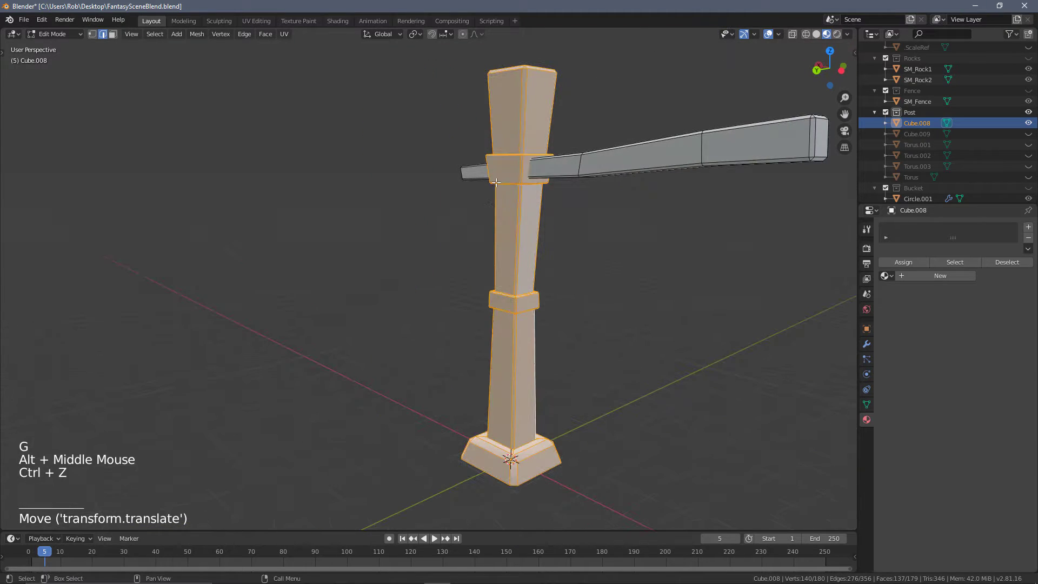
Clear the selection and select only the linked geometry of the crossbeam
key(l)
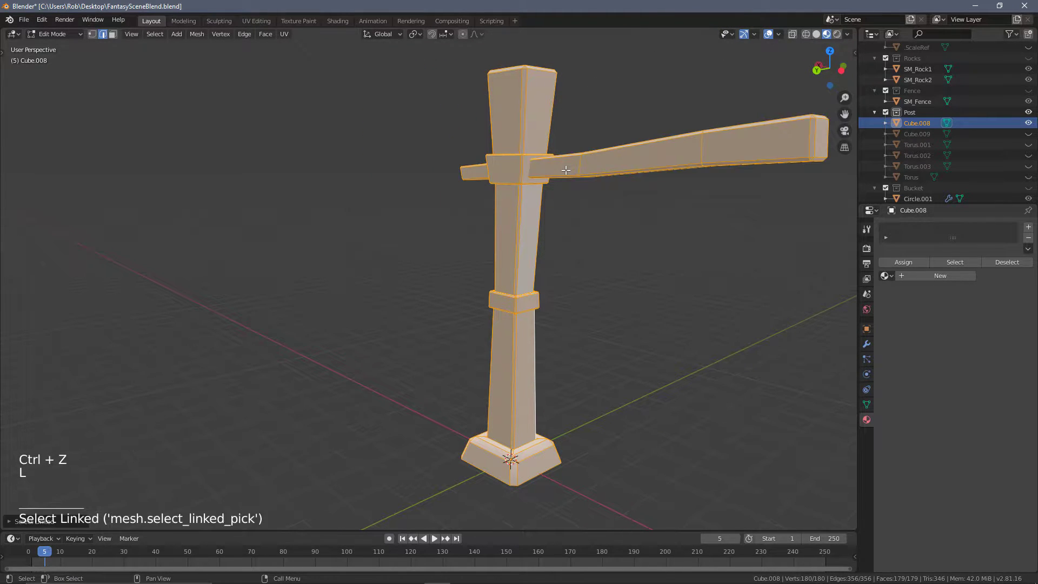
key(Escape)
click(623, 159)
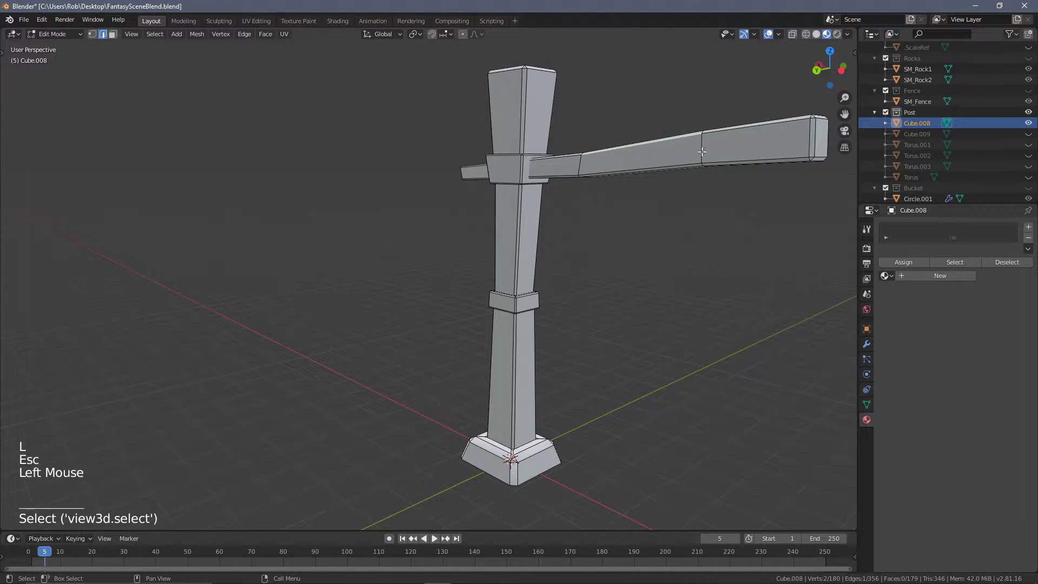
alt+middle_drag(701, 152, 715, 147)
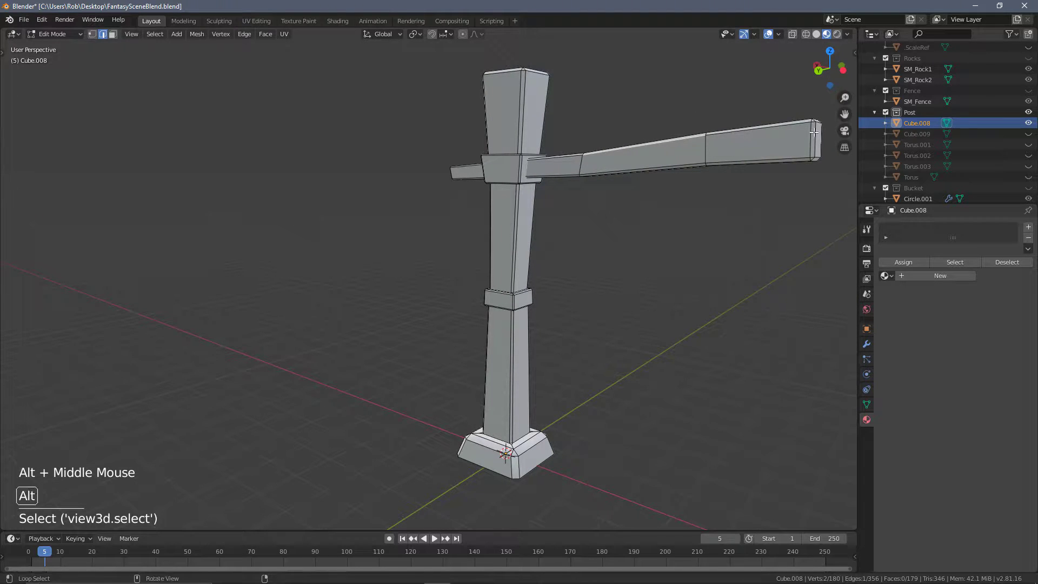
alt+middle_drag(813, 132, 772, 126)
key(l)
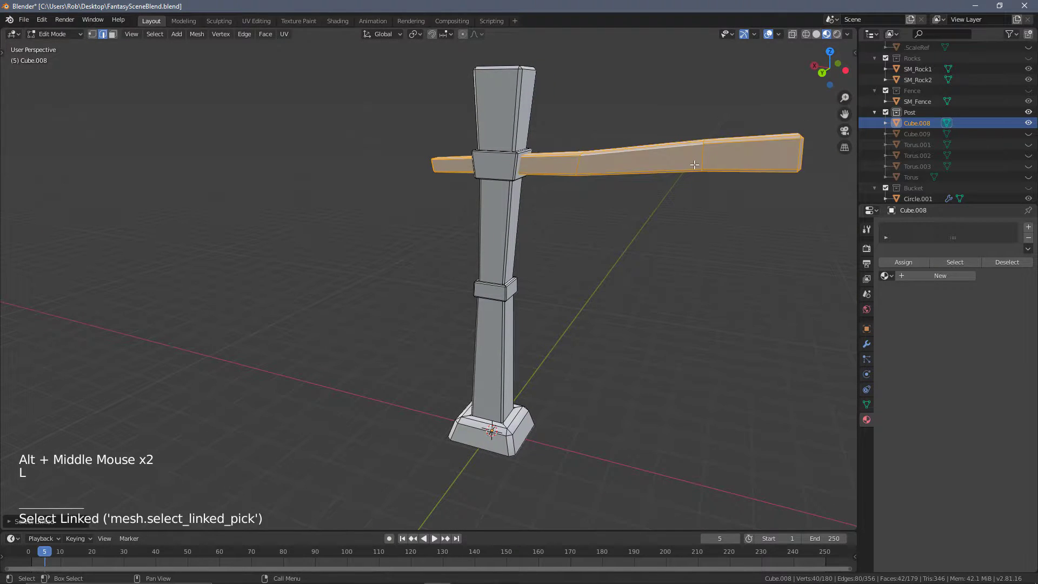
middle_drag(595, 225, 597, 201)
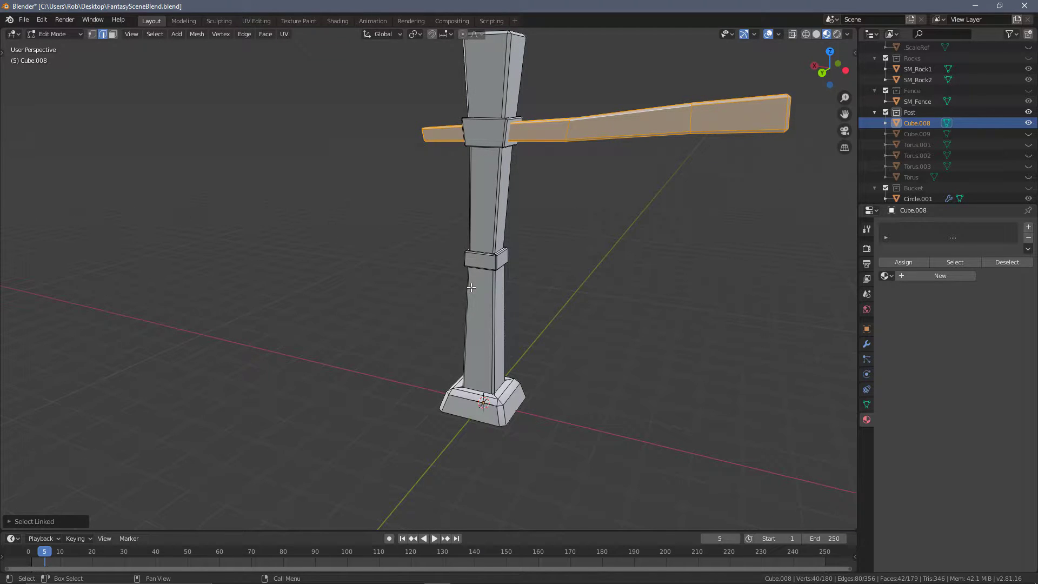
Select the linked geometry of the upright post and examine its raised bands, base and crossbeam from several sides
click(483, 324)
key(l)
scroll(485, 335, up, 3)
middle_drag(485, 336, 490, 250)
scroll(569, 207, up, 1)
scroll(490, 250, down, 1)
scroll(470, 264, up, 7)
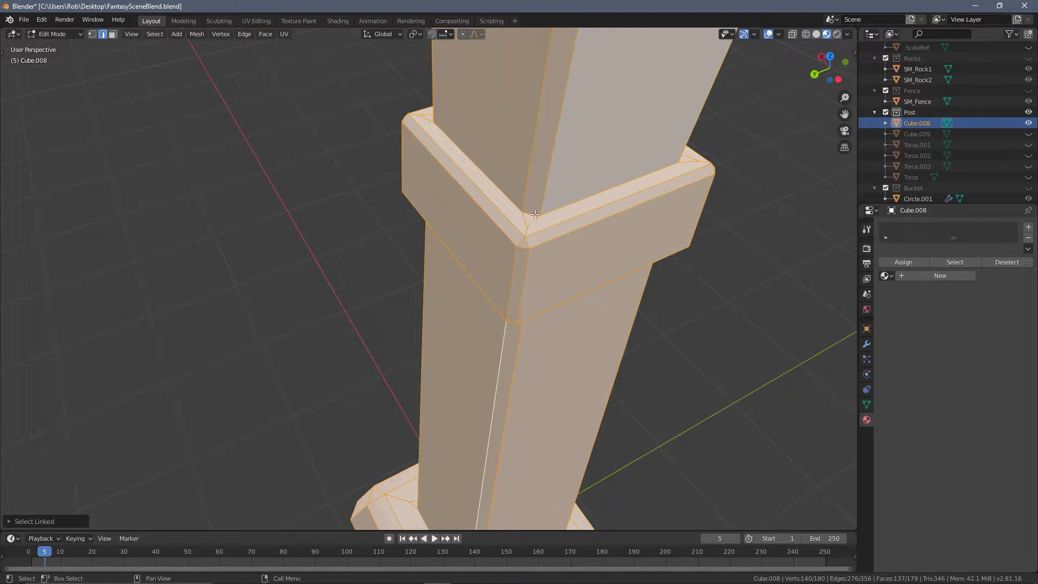
scroll(533, 225, down, 3)
alt+middle_click(563, 234)
scroll(563, 234, down, 3)
middle_drag(563, 234, 306, 225)
scroll(611, 302, down, 3)
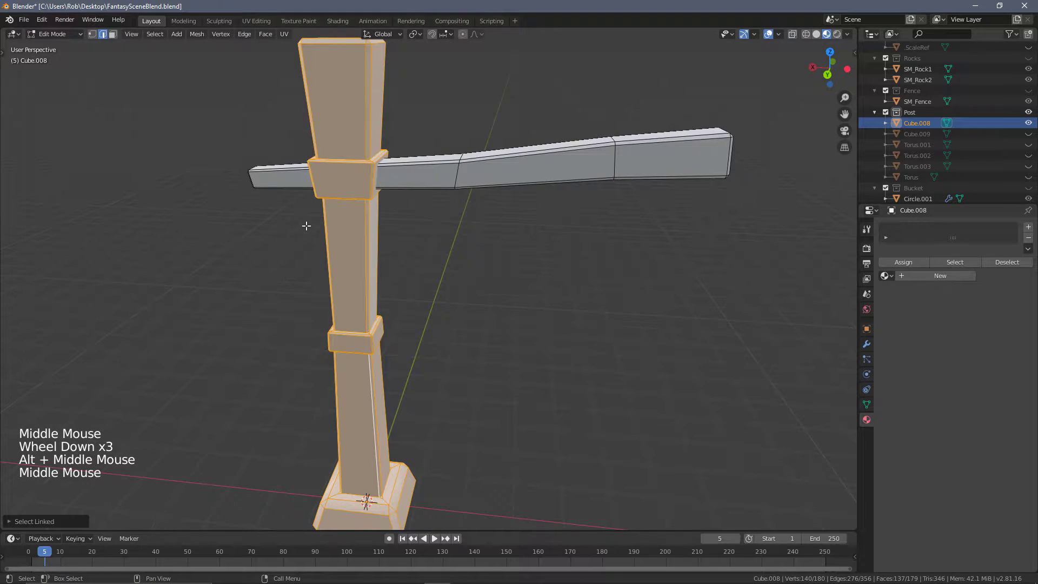
alt+middle_click(445, 190)
alt+middle_click(517, 177)
alt+middle_drag(459, 174, 501, 187)
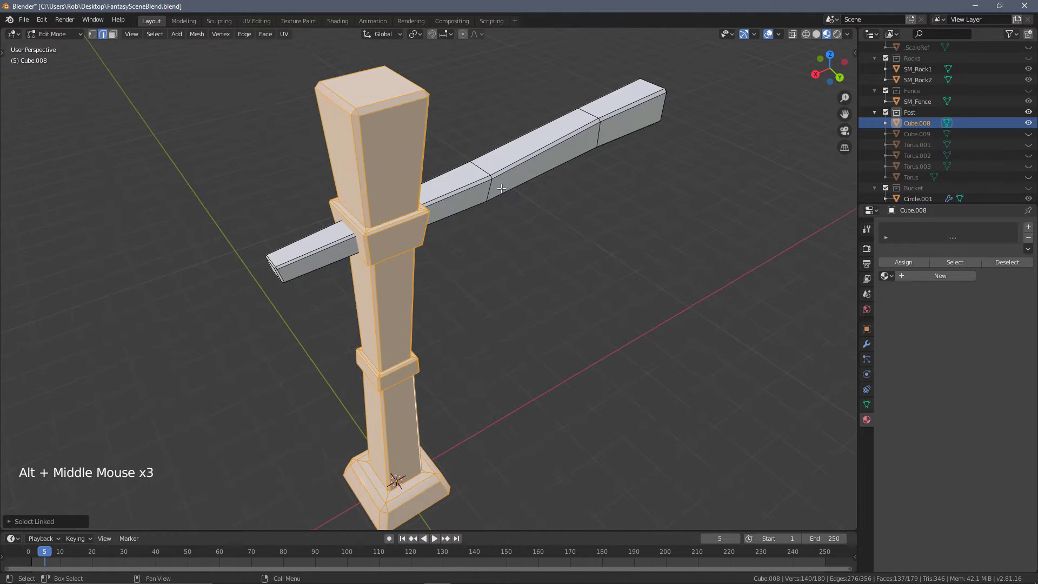
scroll(501, 187, up, 1)
Switch to the UV Editing workspace, select the whole post mesh and unwrap it
click(260, 23)
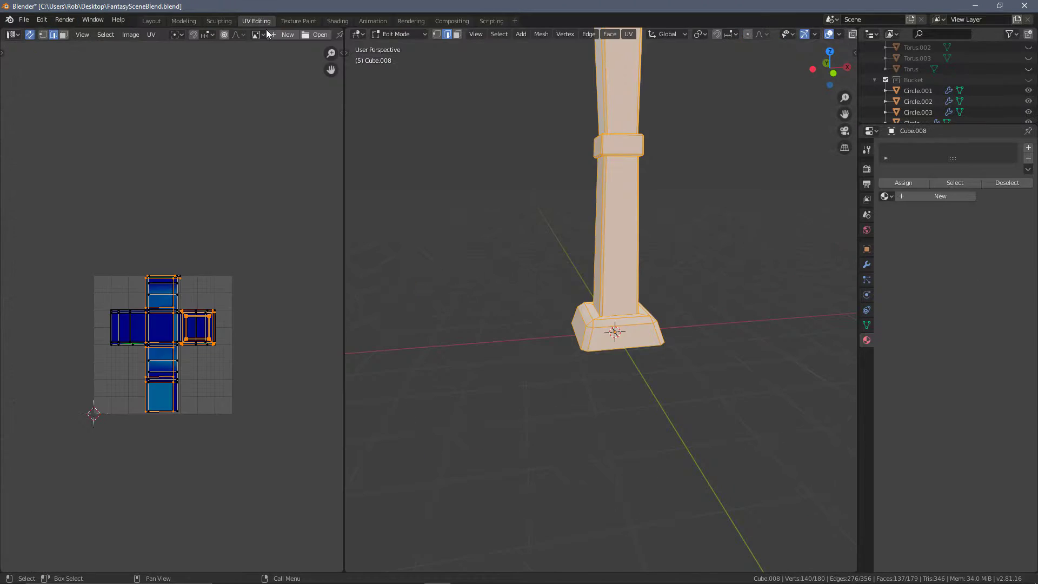
key(a)
scroll(587, 378, up, 3)
key(u)
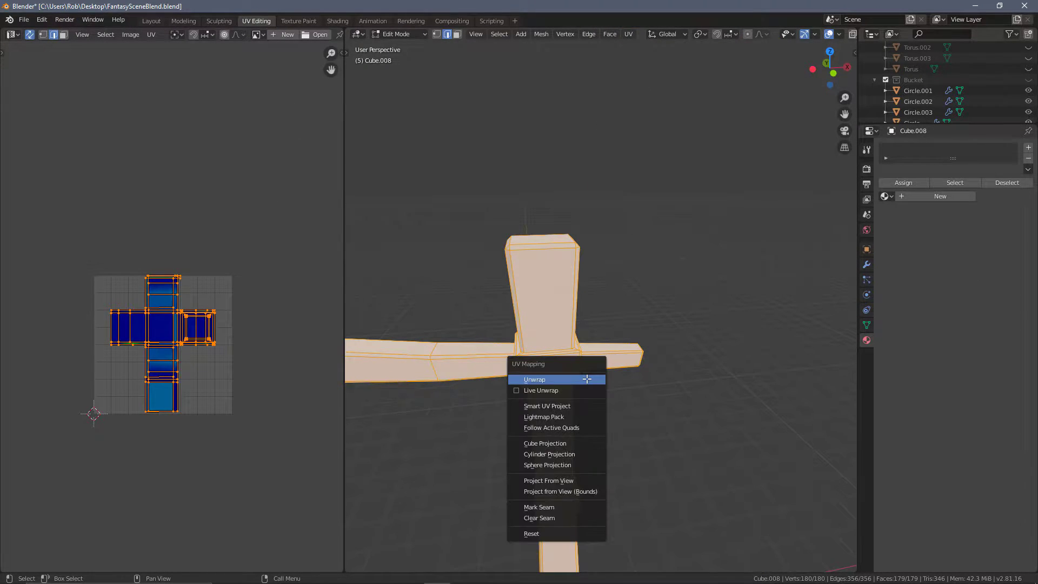
click(588, 379)
Turn on Live Unwrap for the post mesh
middle_drag(178, 326, 248, 271)
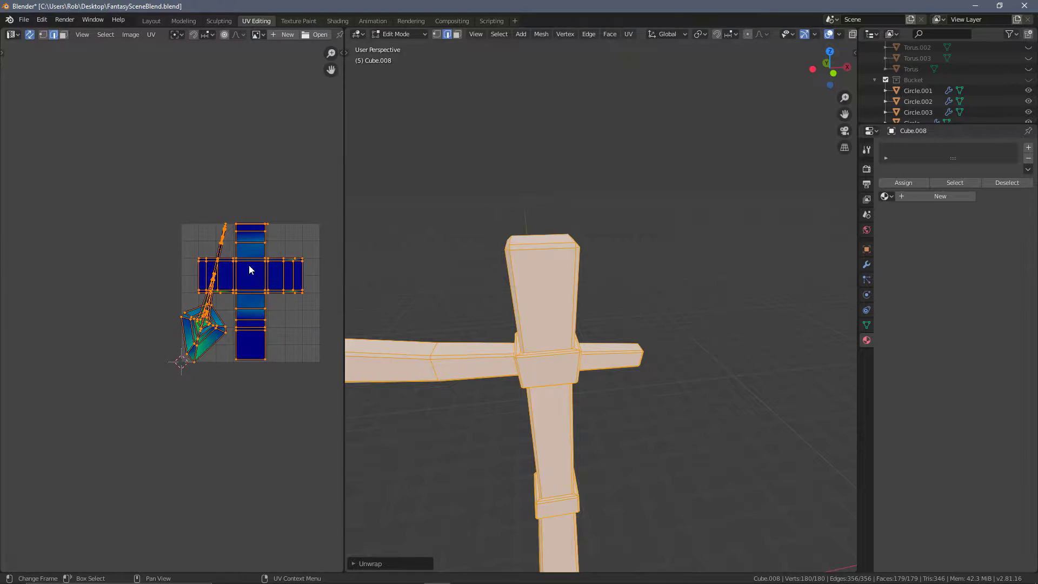
scroll(235, 261, up, 4)
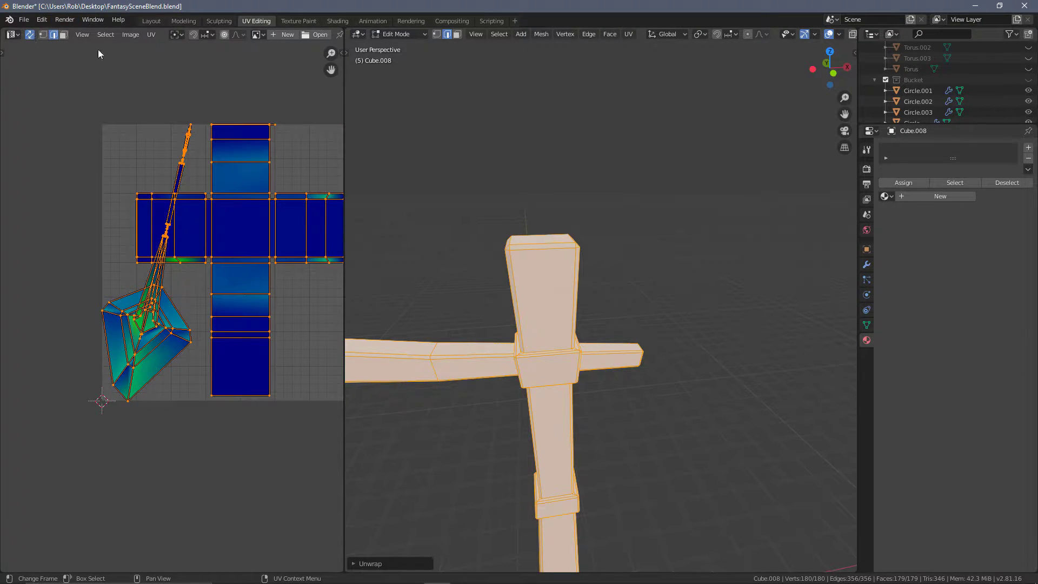
click(151, 37)
click(164, 108)
right_click(541, 314)
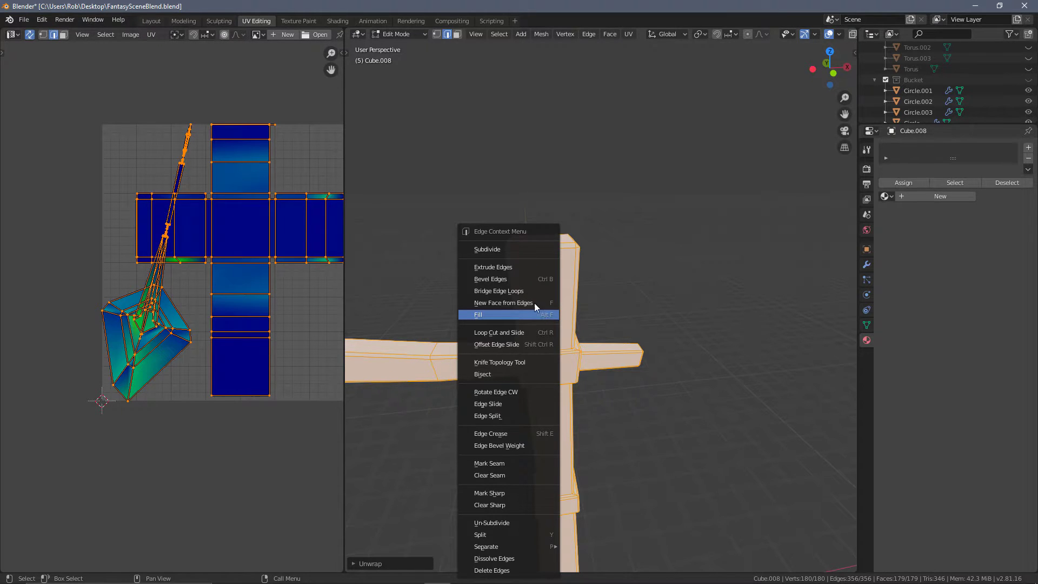
key(u)
click(679, 222)
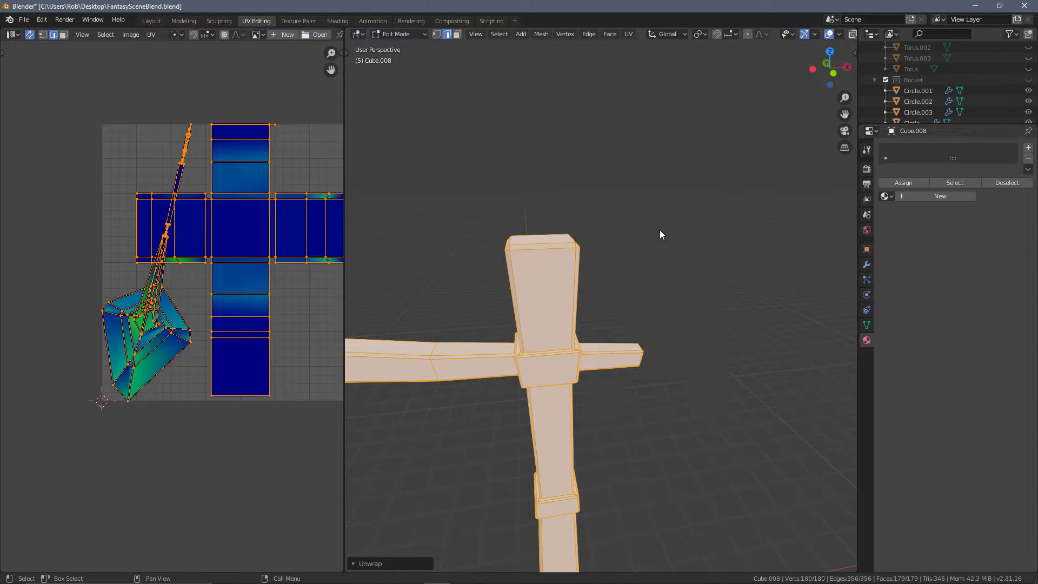
Deselect everything and select a continuous path of edges along the crossbeam's upper corner
shift+middle_drag(547, 278, 506, 233)
scroll(514, 235, down, 3)
key(alt+a)
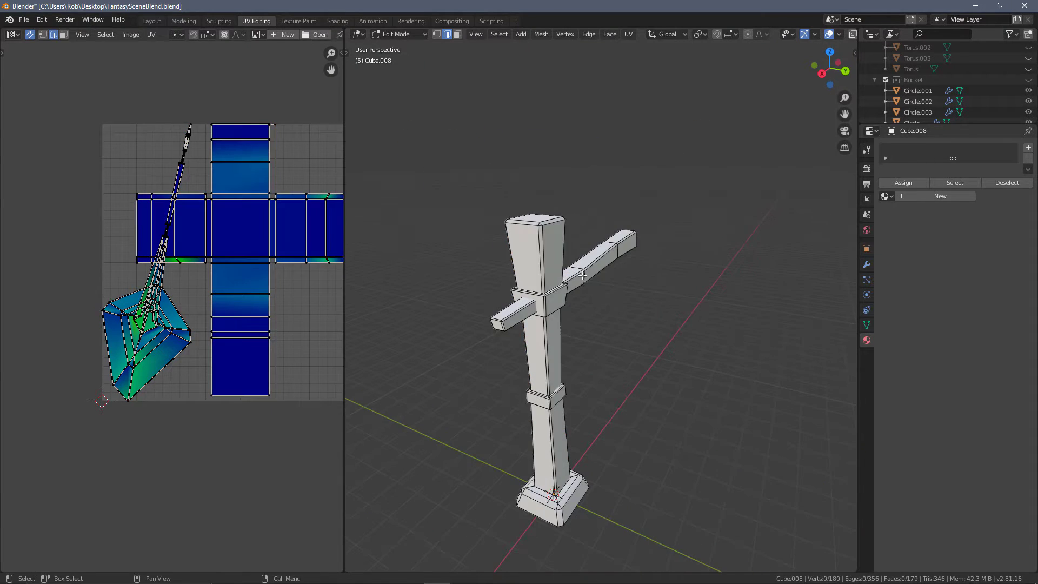
scroll(630, 276, up, 3)
alt+middle_drag(635, 278, 682, 281)
scroll(649, 289, up, 2)
scroll(537, 317, up, 3)
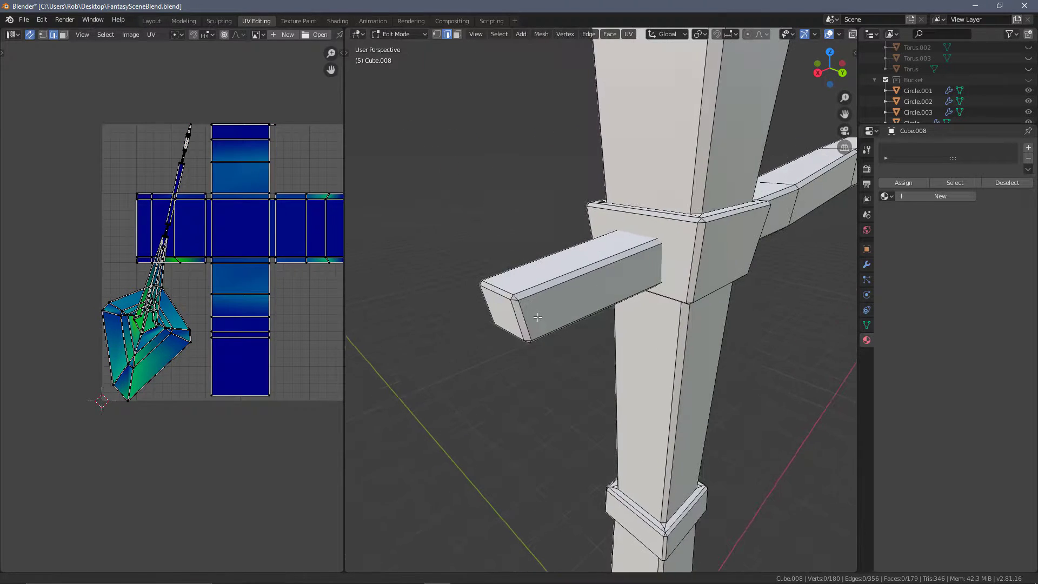
click(577, 270)
shift+middle_drag(627, 260, 433, 324)
ctrl+click(759, 180)
middle_drag(782, 215, 575, 259)
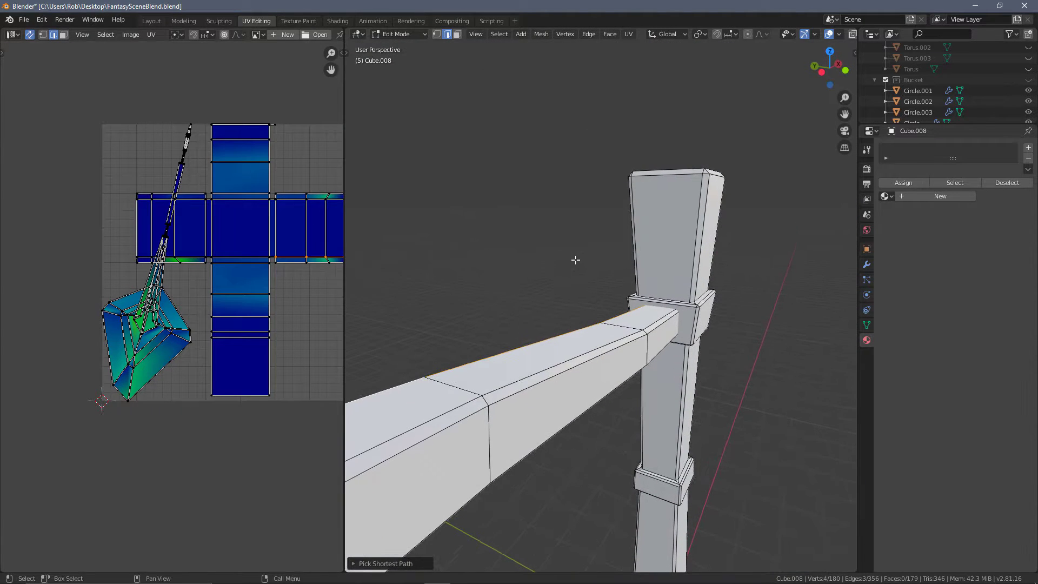
Select a continuous run of three edges along the crossbeam's length and mark it as a seam
middle_drag(661, 327, 740, 325)
click(582, 306)
middle_drag(581, 307, 640, 306)
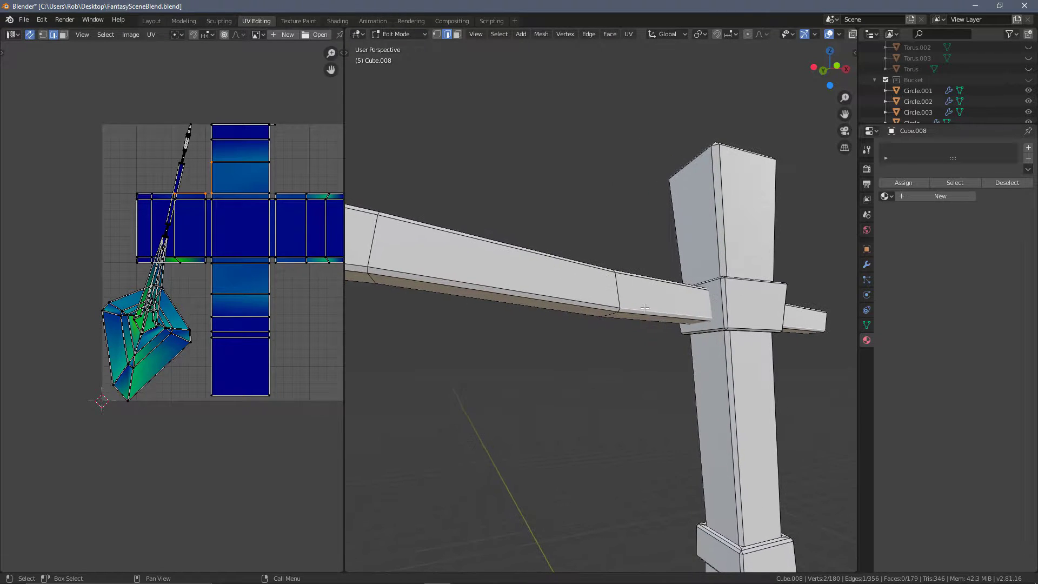
shift+middle_drag(708, 317, 765, 323)
shift+middle_drag(506, 273, 502, 340)
ctrl+click(677, 284)
scroll(676, 284, down, 1)
key(ctrl+e)
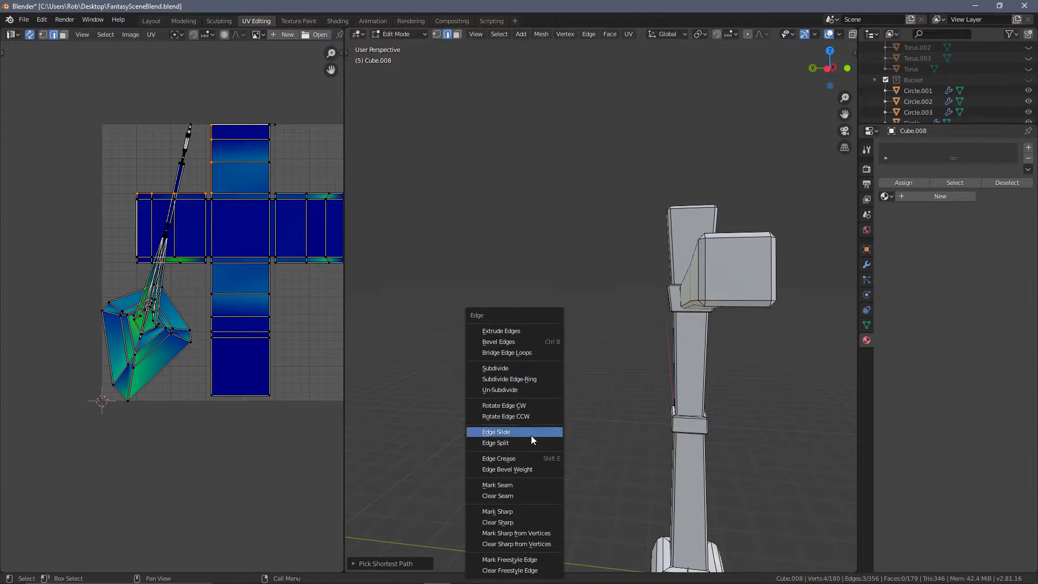
click(508, 486)
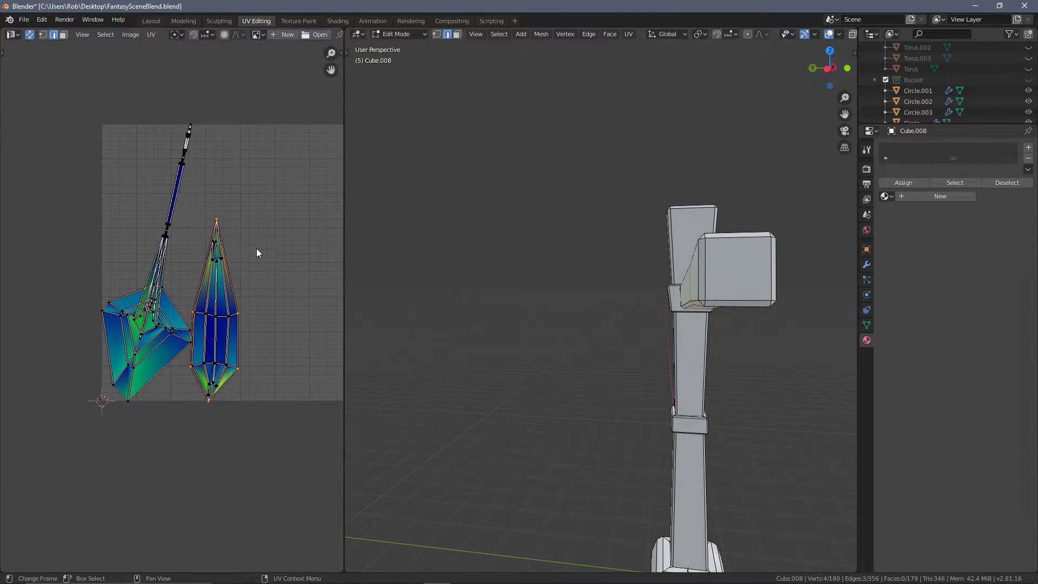
scroll(208, 209, up, 3)
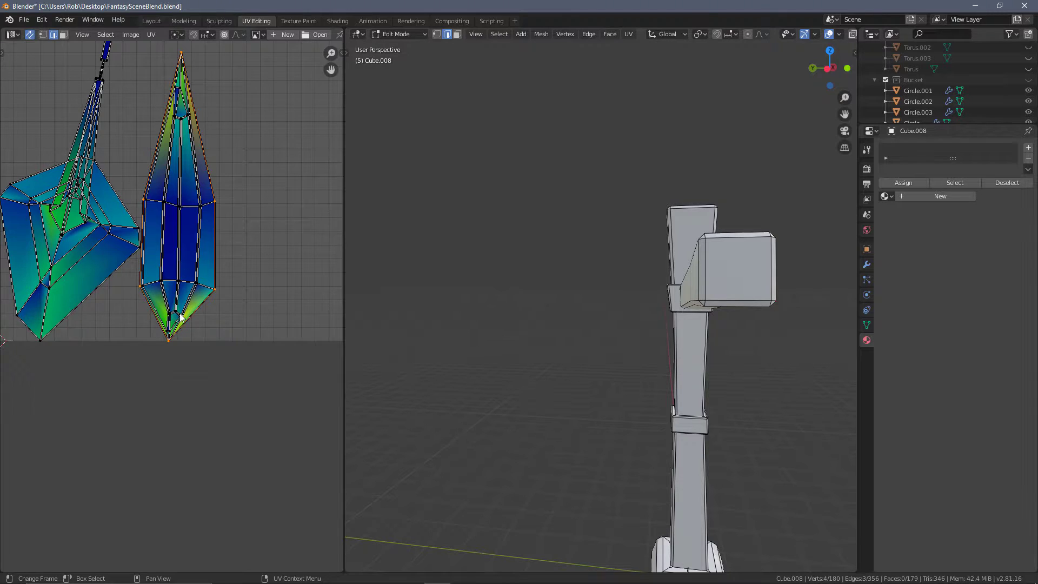
Select the edge loop around the end face of the crossbeam's short stub past the post and mark it as a seam
middle_drag(626, 241, 426, 319)
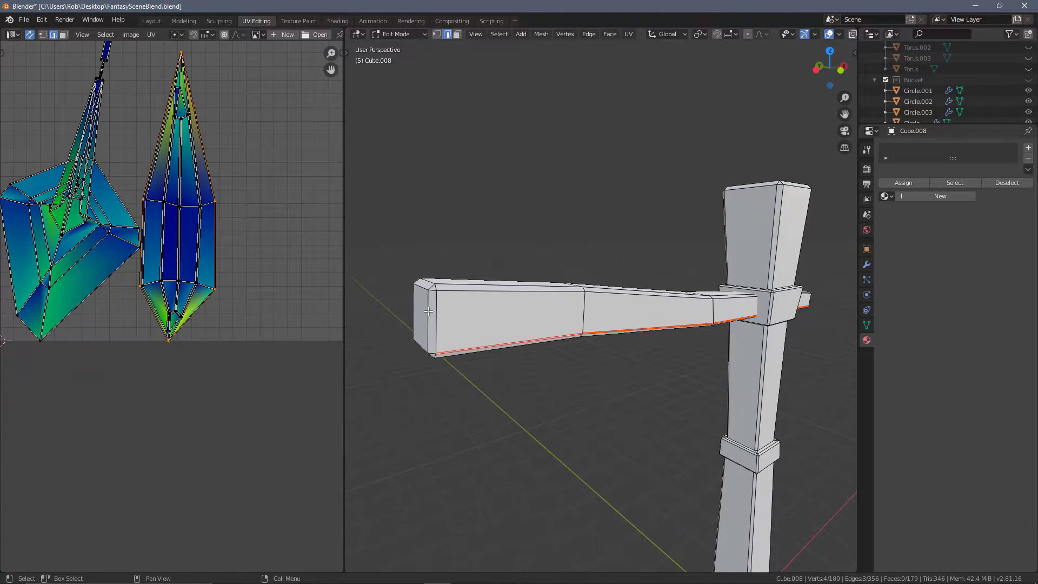
middle_drag(354, 284, 573, 276)
scroll(577, 270, up, 2)
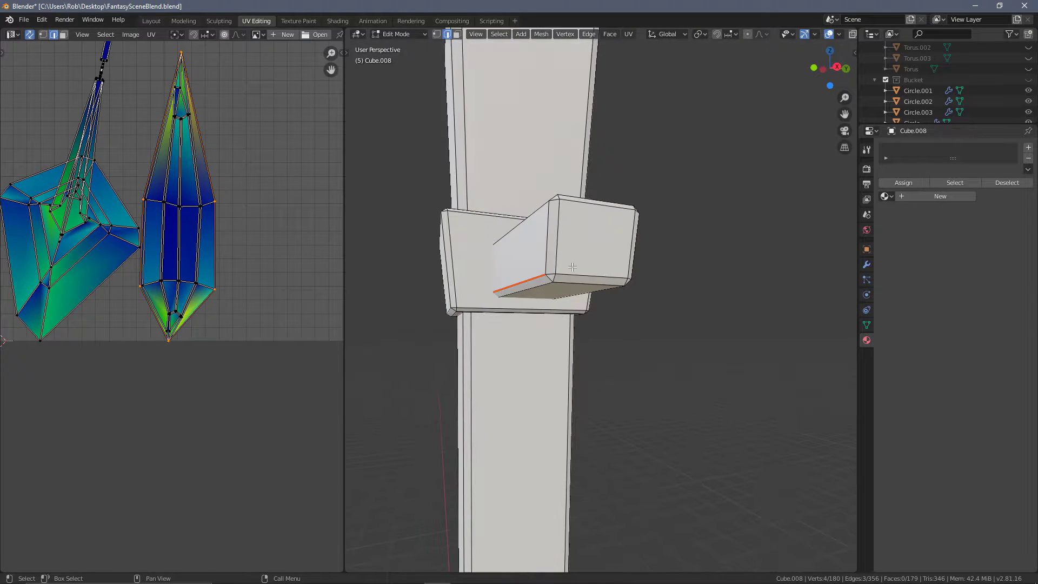
alt+click(570, 282)
key(ctrl+e)
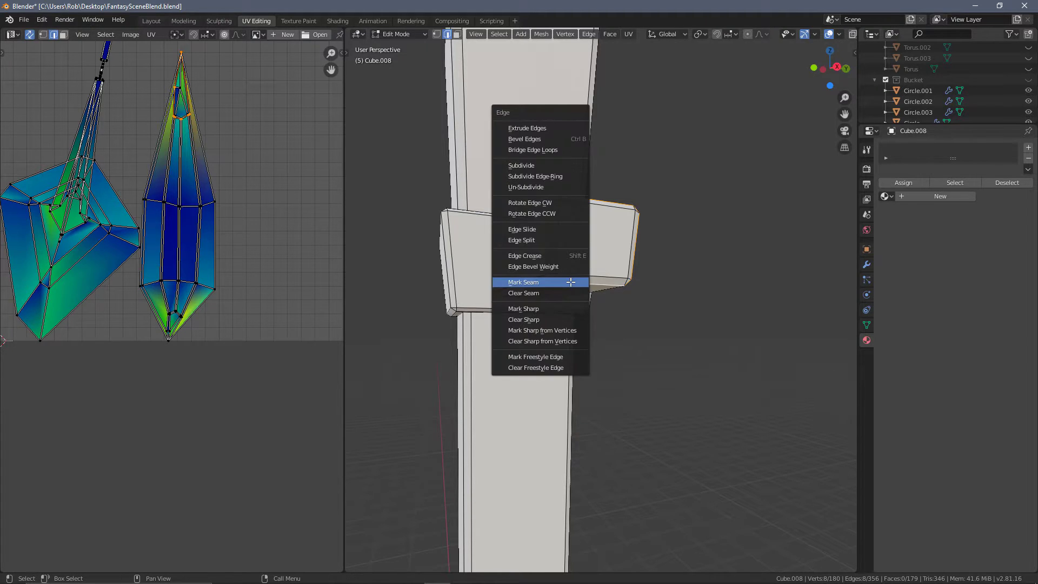
click(571, 281)
scroll(227, 346, up, 5)
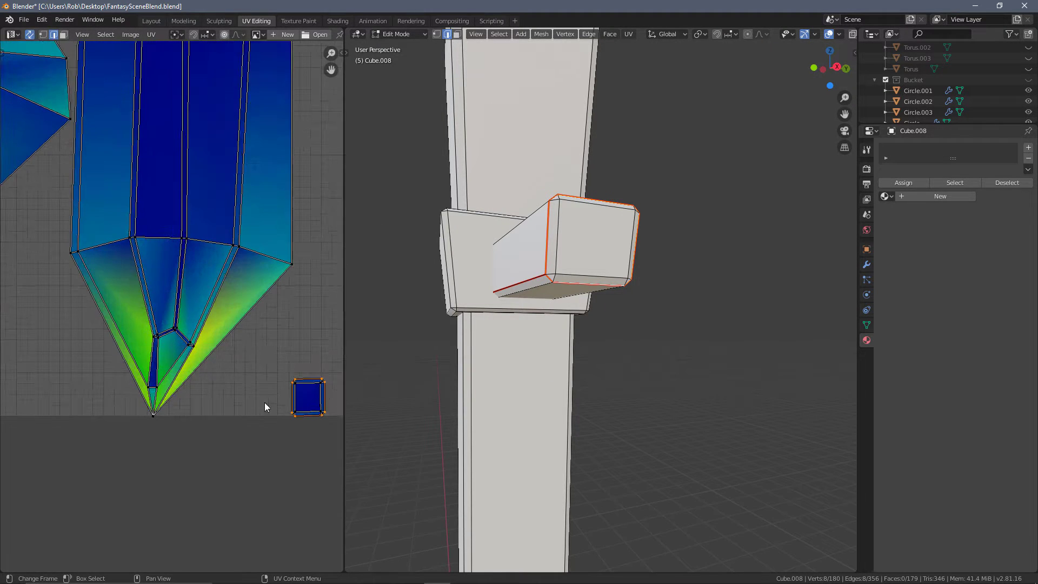
middle_drag(288, 351, 253, 503)
scroll(241, 355, down, 4)
middle_drag(212, 213, 206, 240)
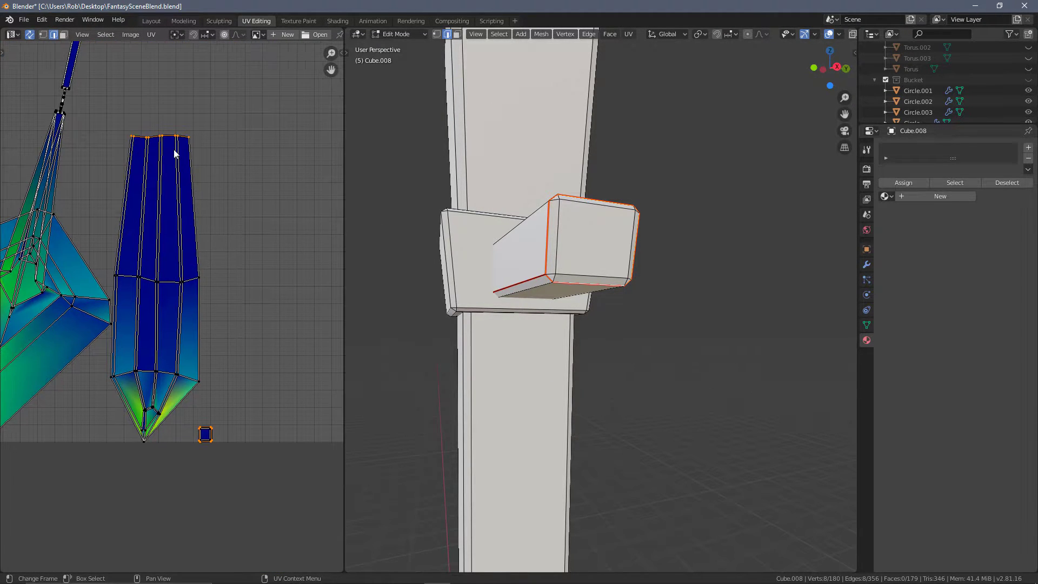
Select the edge loop around the end face of the crossbeam's long arm and mark it as a seam
middle_drag(489, 278, 479, 233)
click(657, 304)
alt+click(656, 306)
alt+click(559, 297)
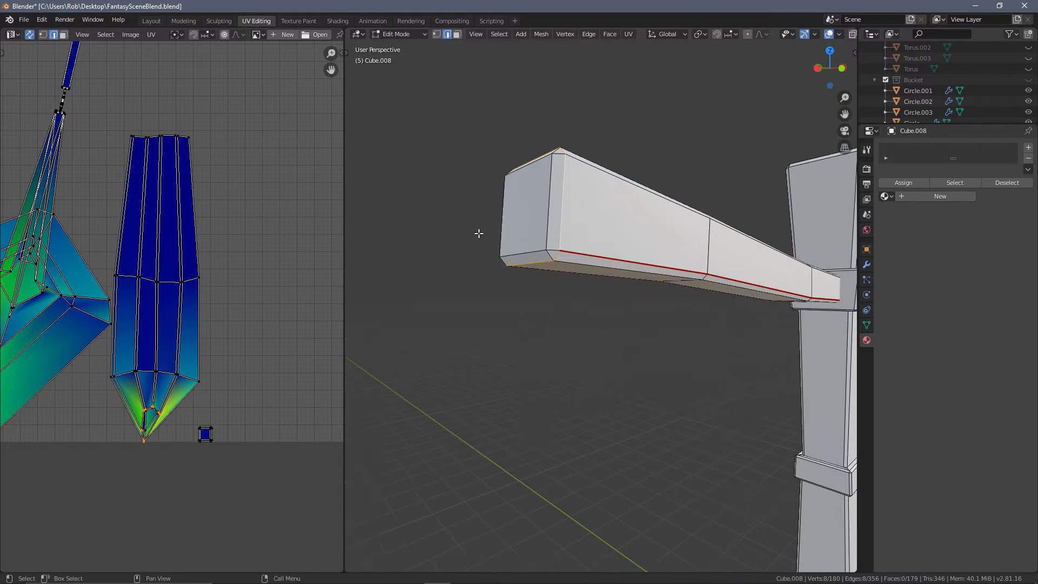
key(ctrl+e)
click(634, 236)
scroll(251, 336, down, 2)
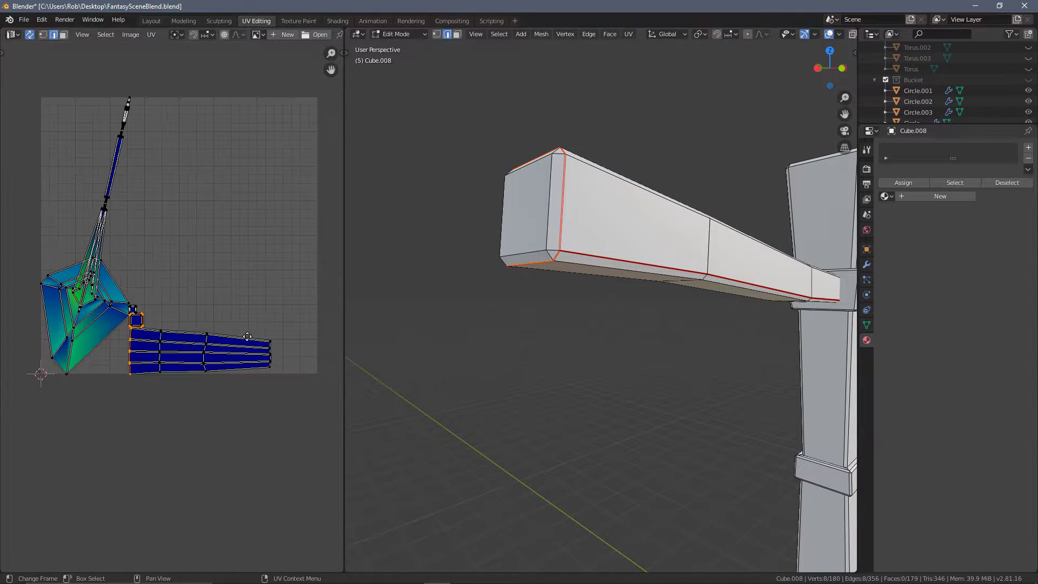
middle_drag(250, 337, 241, 336)
scroll(173, 330, up, 2)
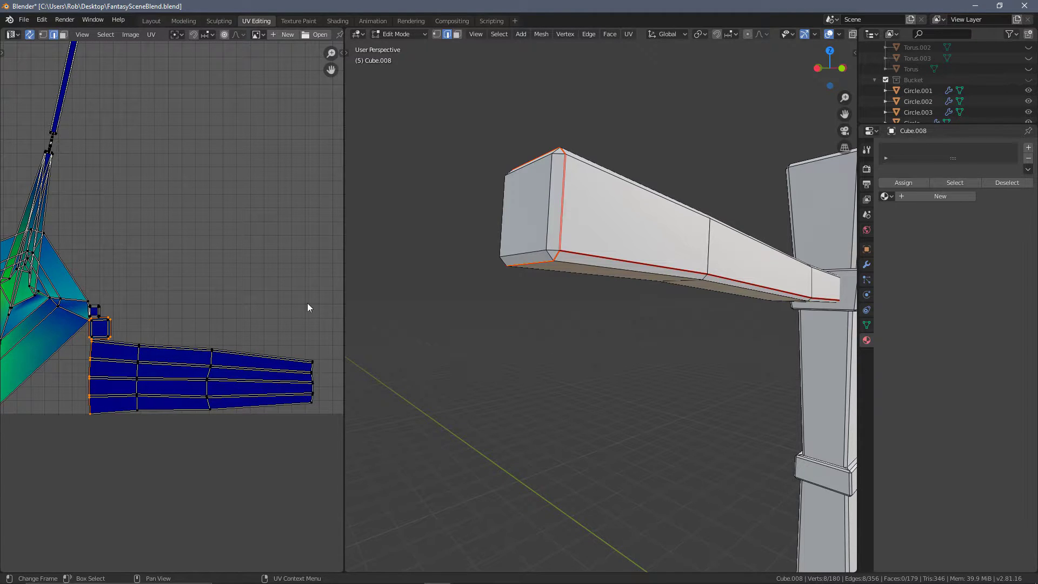
middle_drag(618, 294, 571, 313)
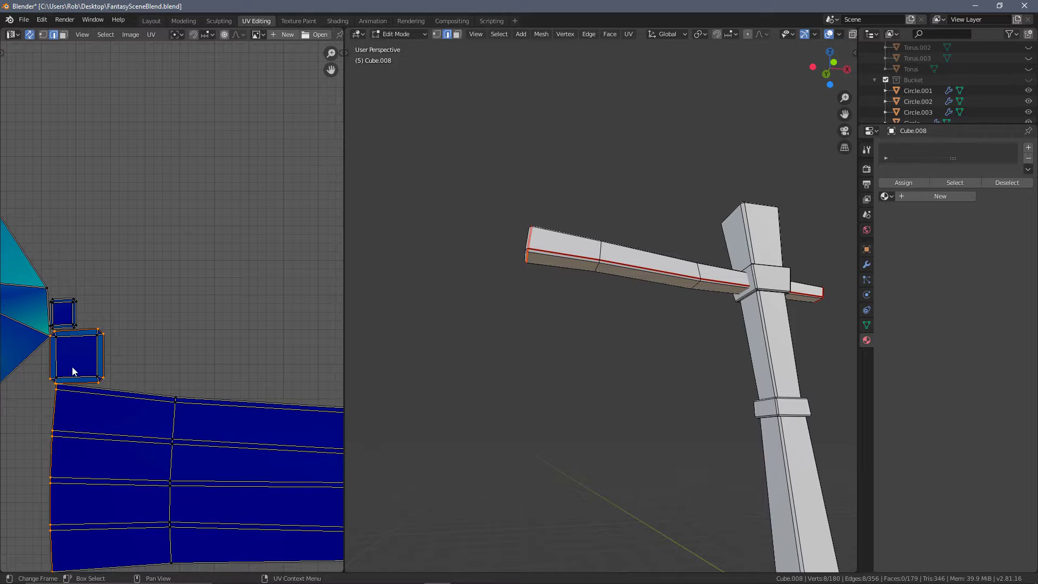
middle_drag(88, 376, 150, 360)
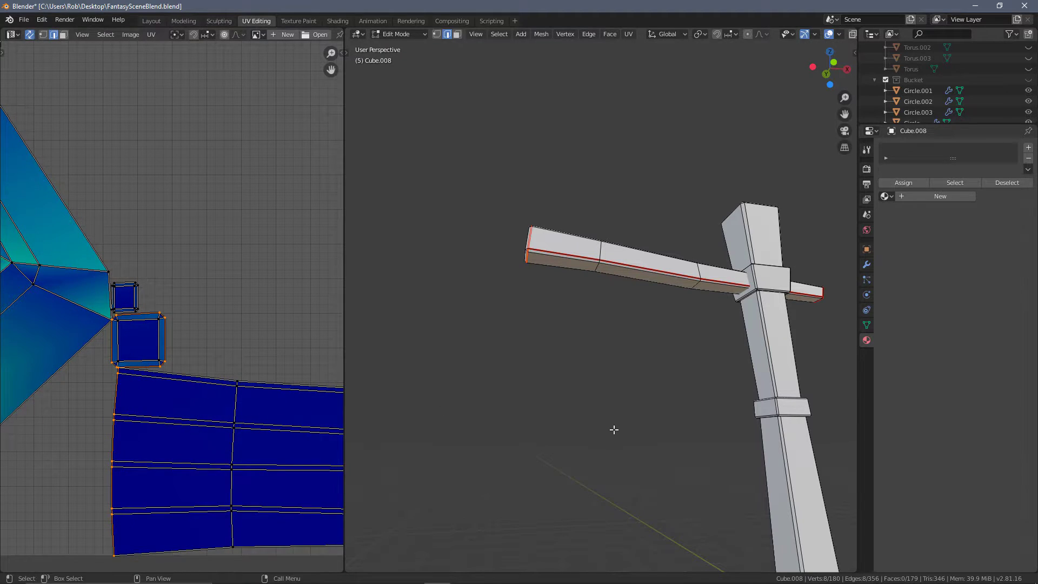
Select the upright post's linked geometry and examine its shape from the base to the top for seam placement
middle_drag(614, 429, 472, 248)
middle_drag(709, 310, 625, 304)
key(l)
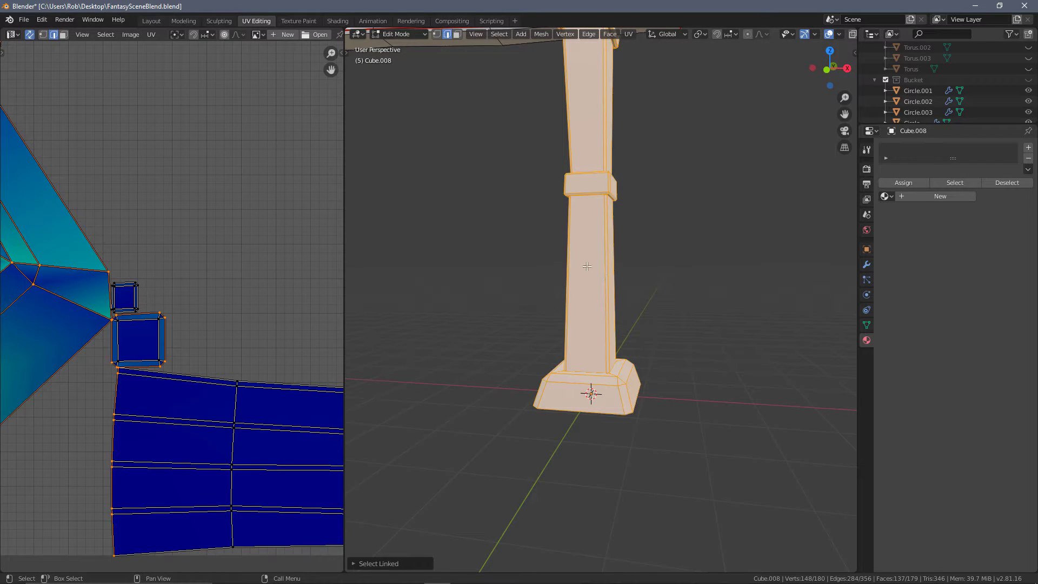
middle_drag(600, 179, 604, 348)
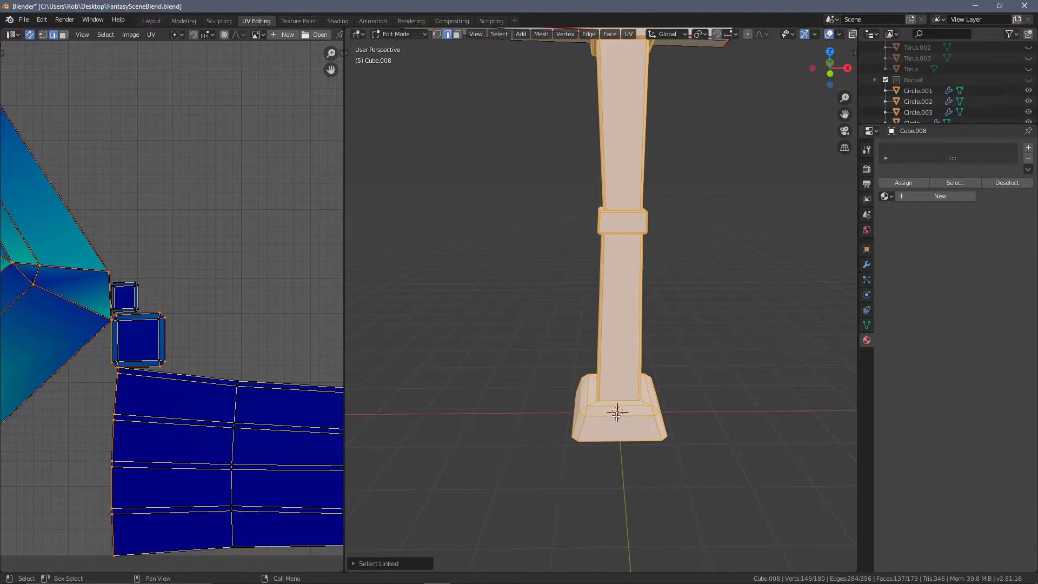
scroll(626, 397, down, 5)
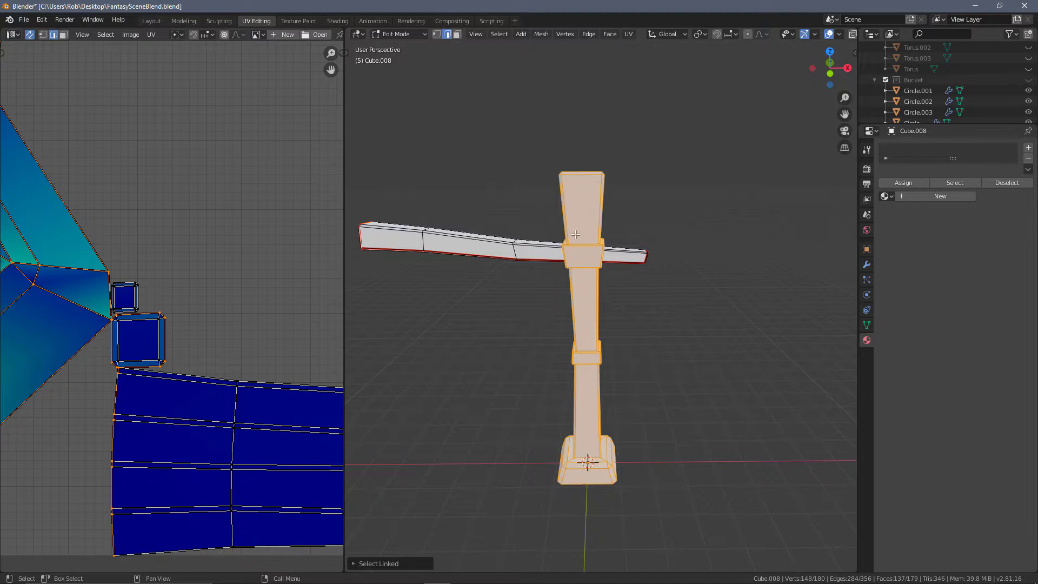
key(alt+a)
key(l)
scroll(611, 474, up, 5)
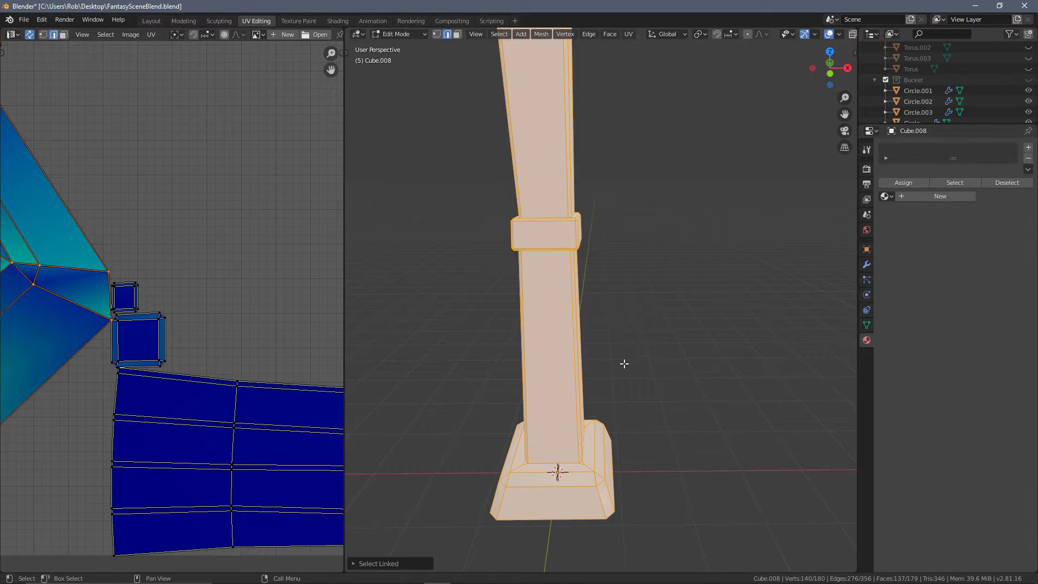
scroll(631, 461, up, 2)
scroll(637, 455, down, 4)
shift+middle_drag(637, 455, 632, 412)
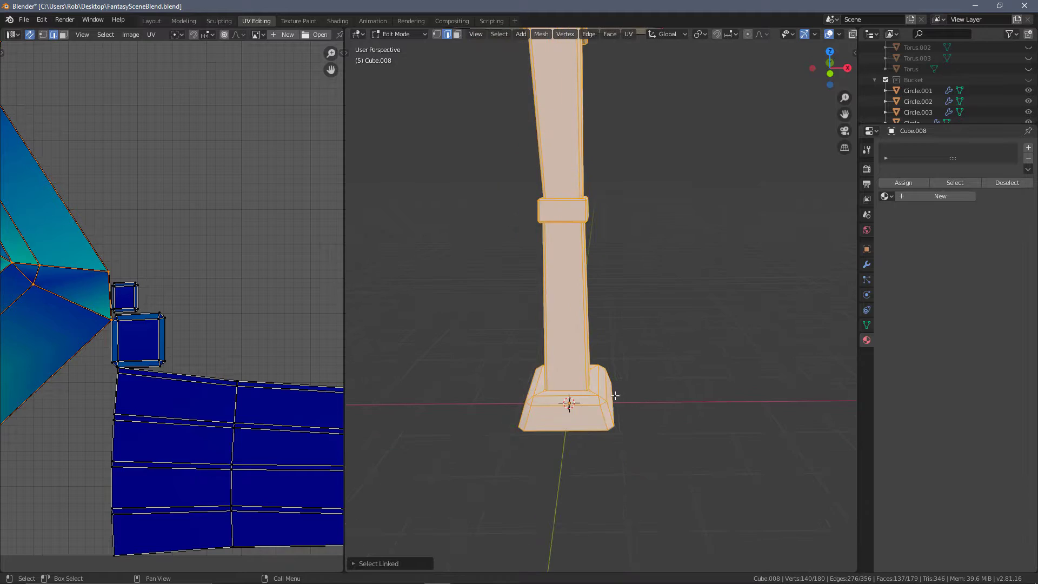
middle_drag(645, 349, 661, 377)
alt+middle_drag(638, 73, 645, 165)
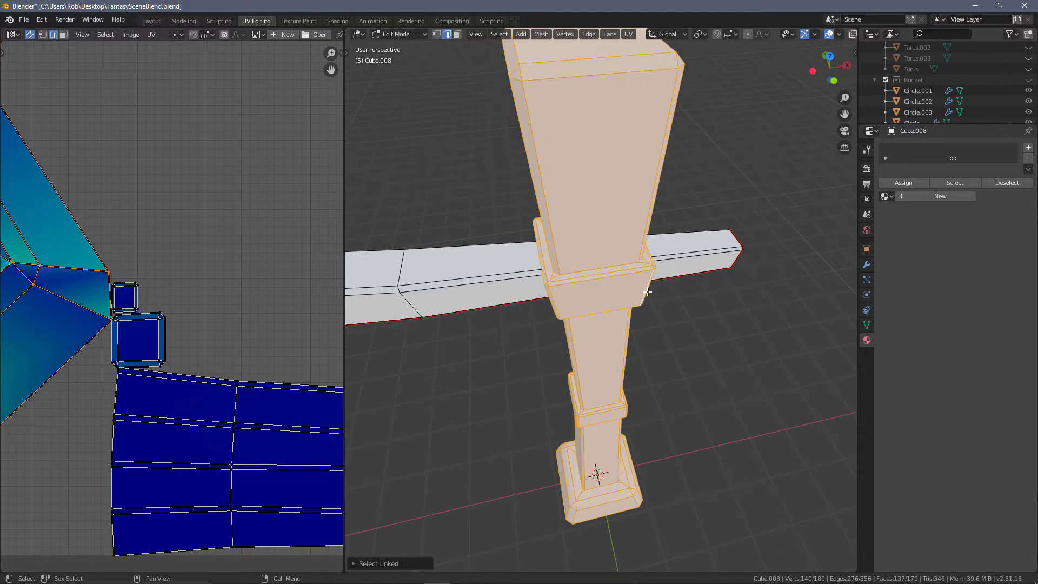
middle_drag(679, 348, 672, 317)
Deselect everything, select the edge loop where the post meets its flared base and mark it as a seam
key(alt+a)
shift+middle_drag(605, 410, 649, 275)
scroll(648, 276, up, 4)
middle_drag(662, 271, 628, 294)
alt+click(589, 331)
alt+click(588, 330)
middle_drag(588, 330, 649, 315)
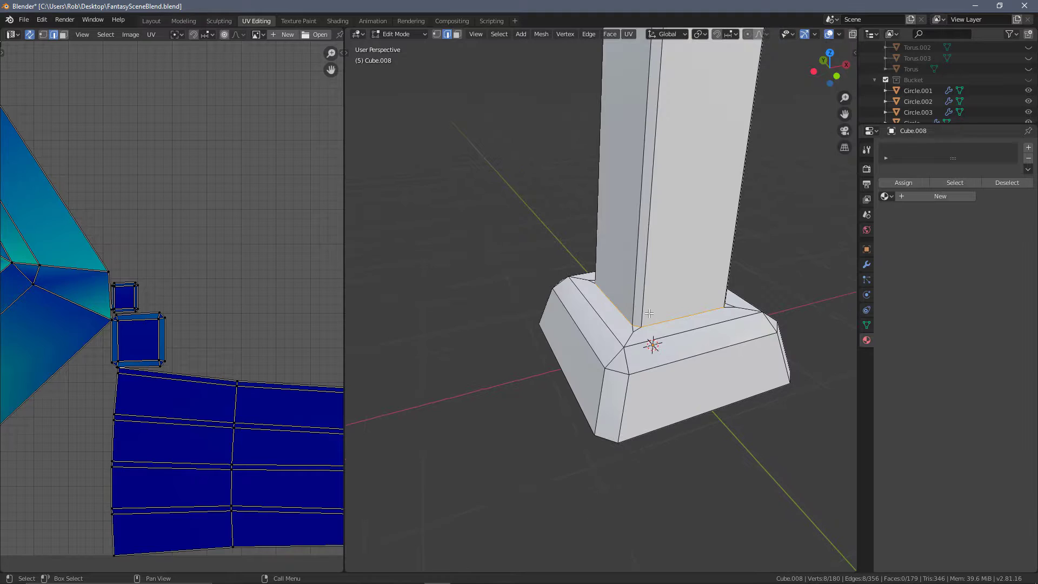
key(ctrl+e)
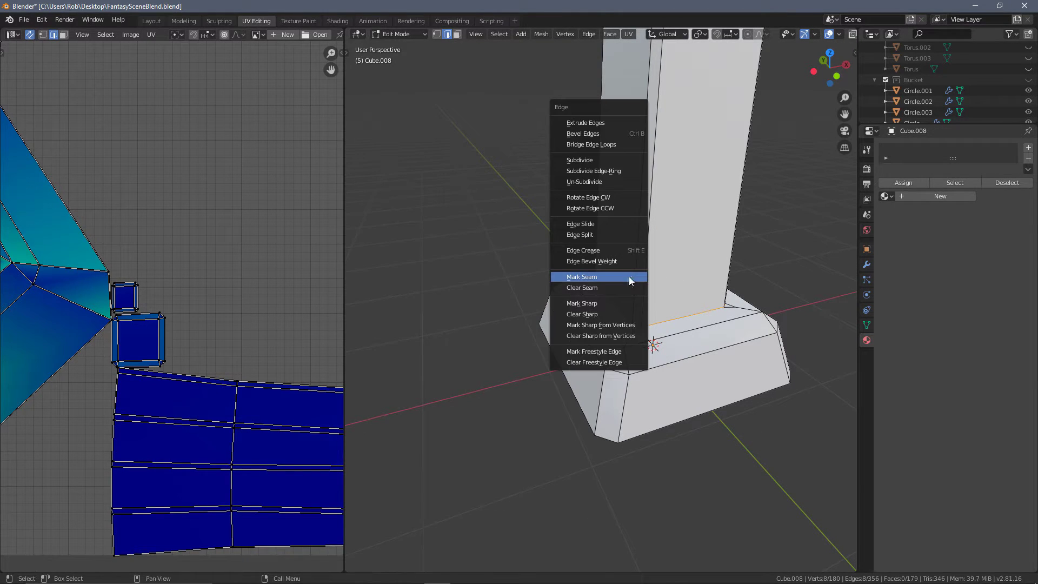
click(629, 277)
scroll(195, 287, down, 3)
scroll(254, 300, up, 4)
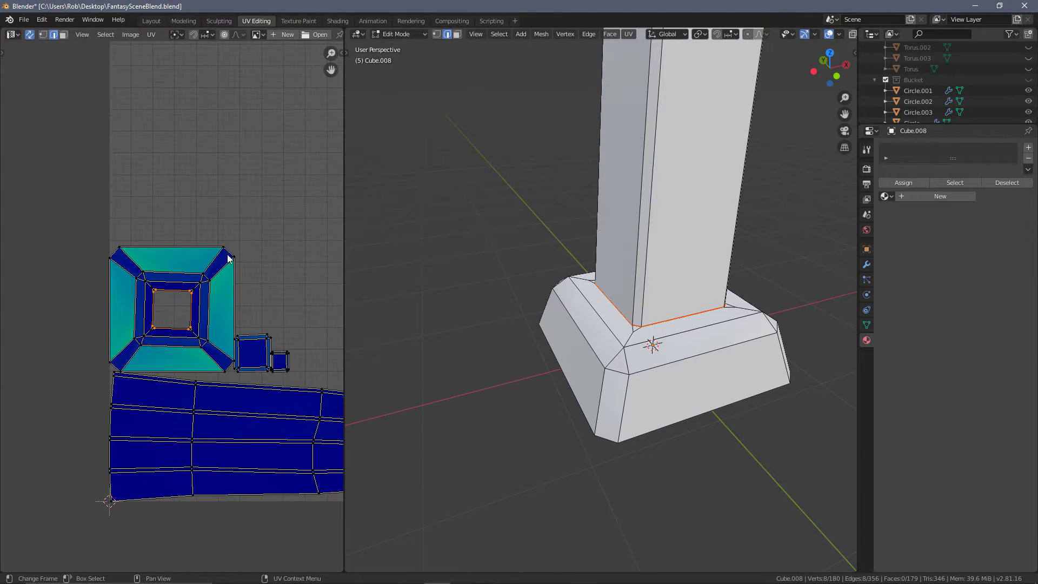
Switch to face selection, select the base's linked UV island and compare its stretching with the base geometry
key(l)
key(3)
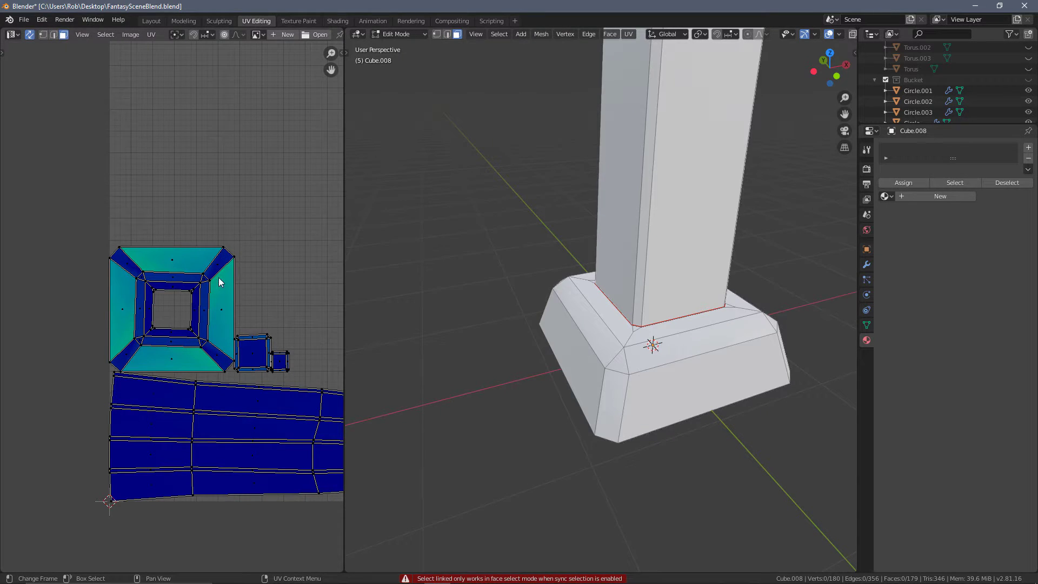
key(l)
middle_drag(744, 373, 710, 330)
middle_drag(549, 224, 689, 225)
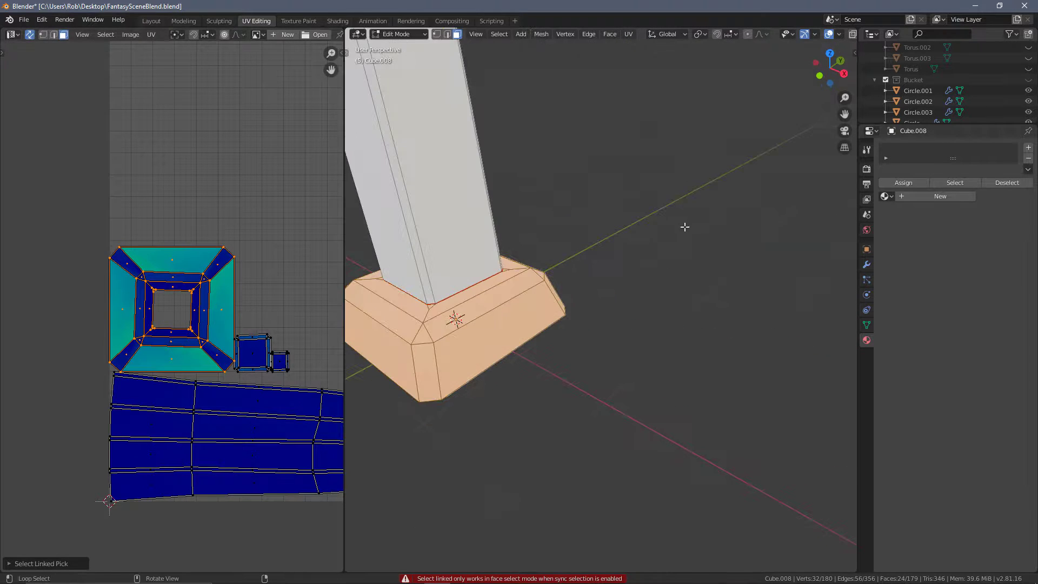
middle_drag(541, 338, 661, 374)
scroll(650, 294, down, 2)
scroll(658, 302, up, 2)
middle_drag(619, 288, 643, 294)
scroll(709, 230, down, 3)
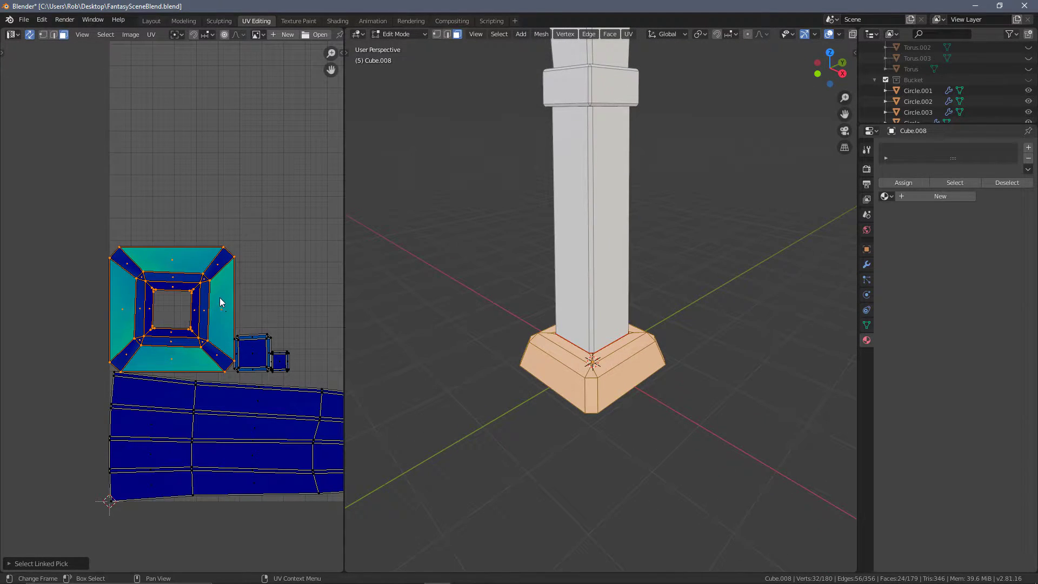
scroll(209, 308, up, 1)
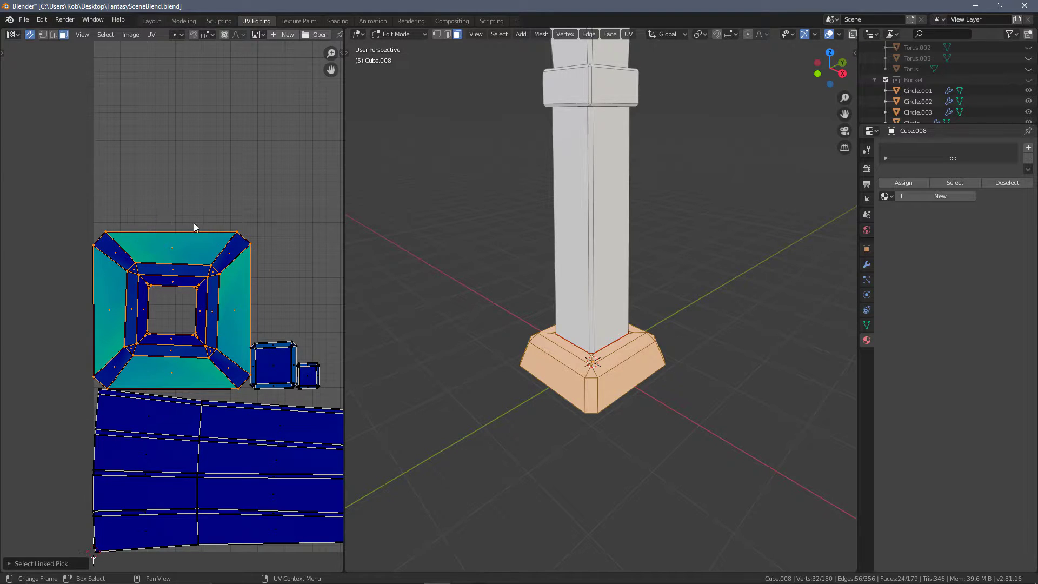
middle_drag(599, 393, 559, 388)
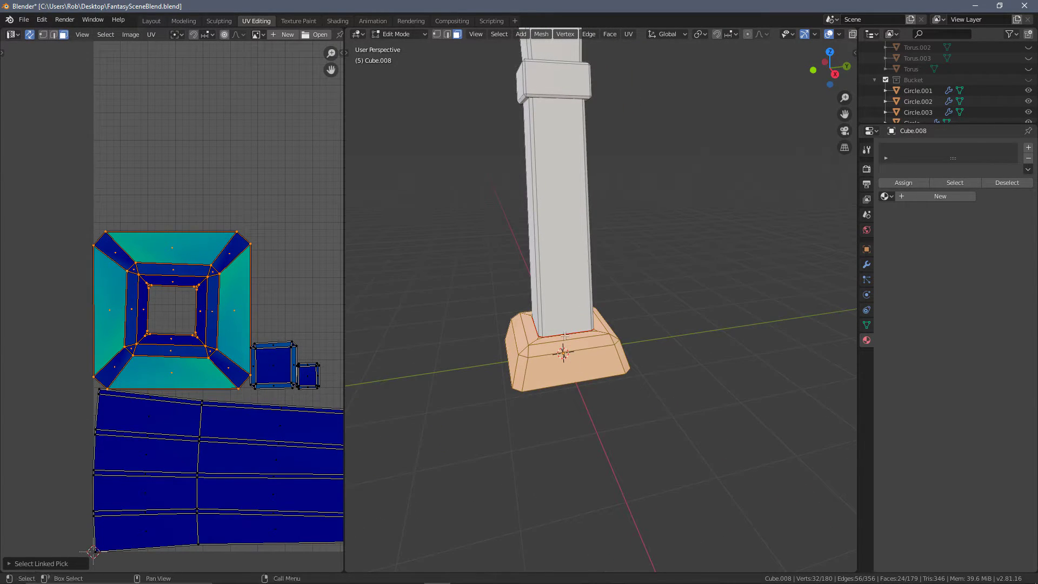
scroll(554, 309, up, 1)
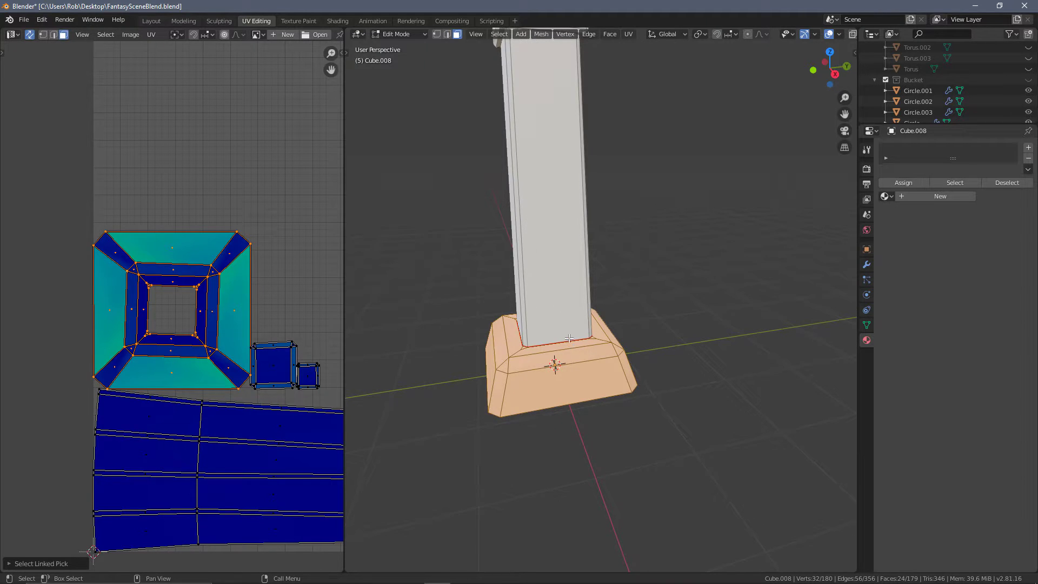
scroll(557, 357, up, 3)
In edge selection, select the shortest path from the post's foot down one corner of the base and mark it as a seam
key(2)
click(535, 374)
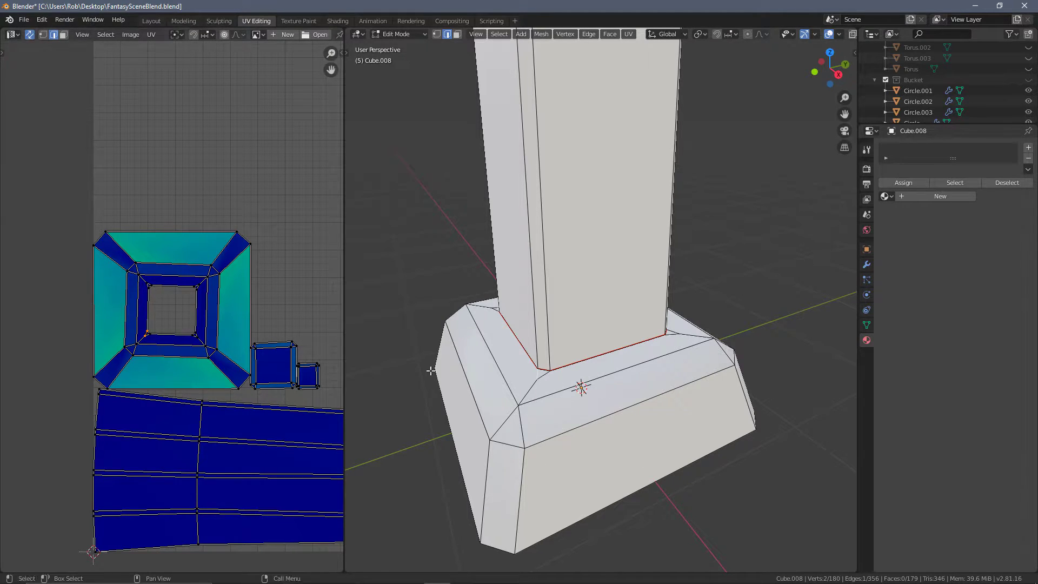
shift+click(486, 501)
key(ctrl+z)
ctrl+click(492, 499)
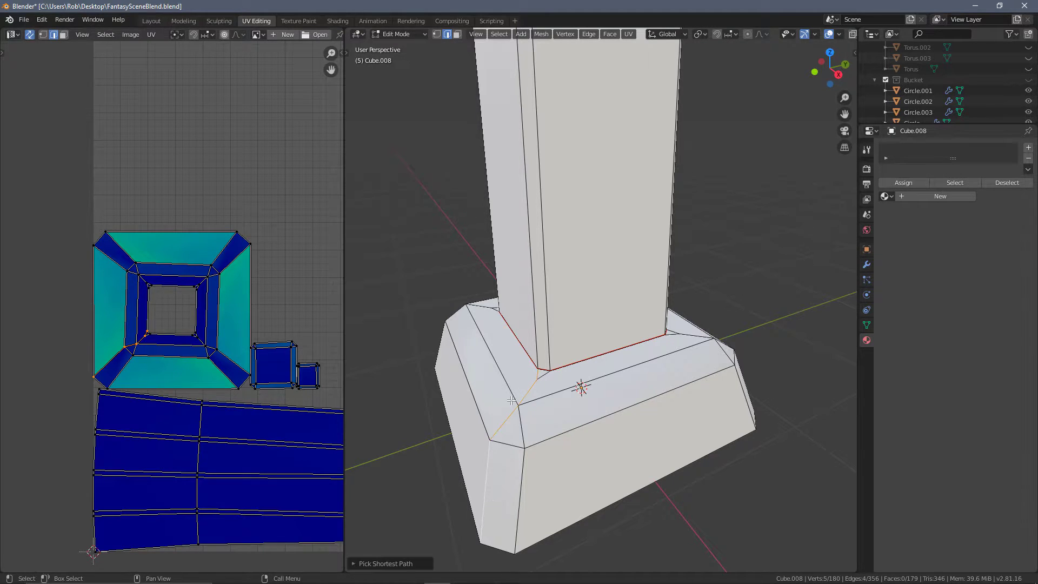
key(ctrl+e)
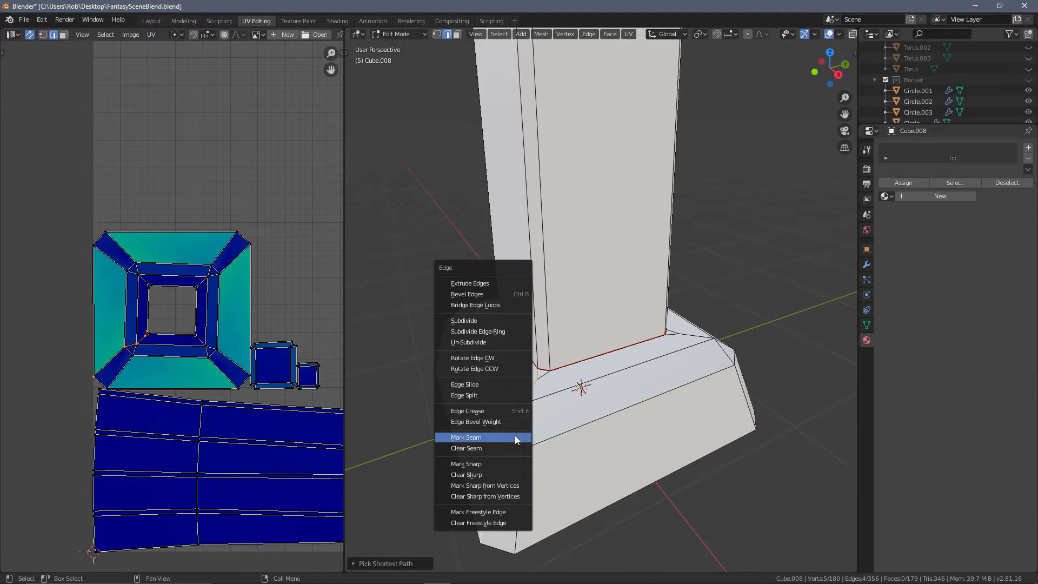
click(514, 437)
Select the matching edge path down the diagonally opposite corner of the base and mark it as a seam
middle_drag(652, 334, 605, 359)
middle_drag(606, 359, 356, 361)
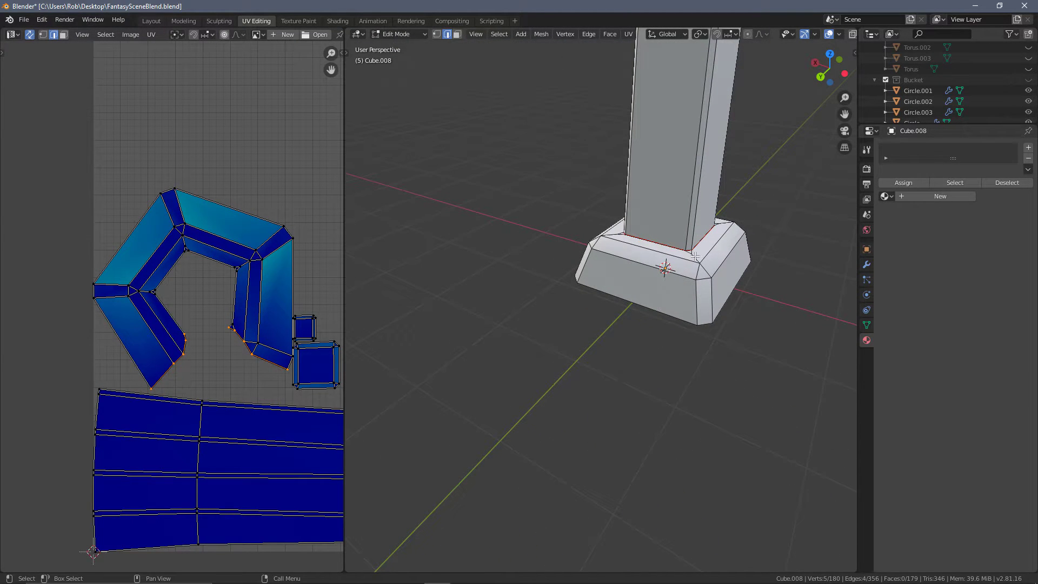
scroll(703, 253, up, 2)
ctrl+click(719, 385)
right_click(719, 383)
click(690, 384)
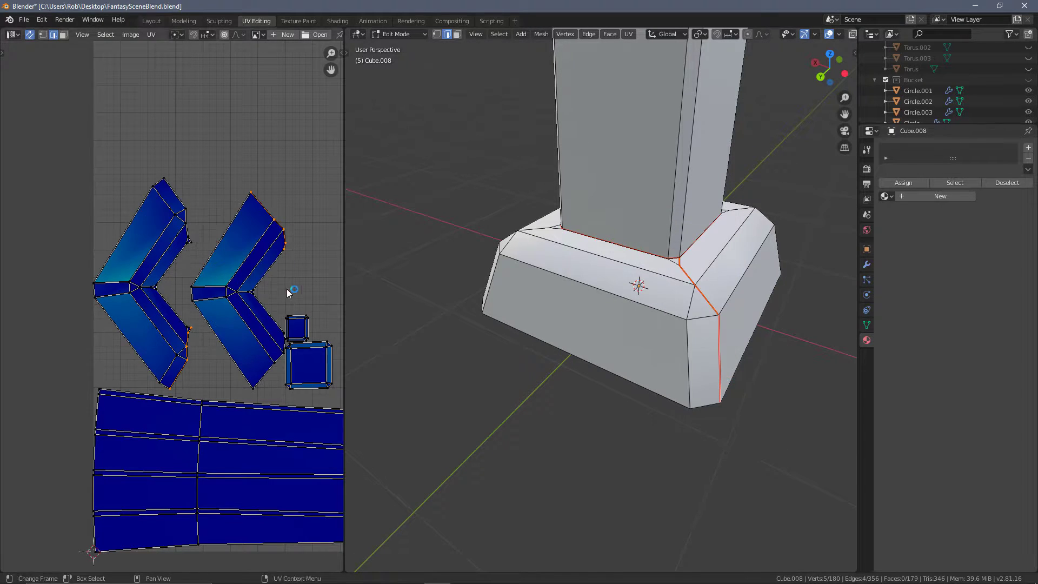
scroll(201, 238, down, 3)
middle_drag(228, 279, 171, 269)
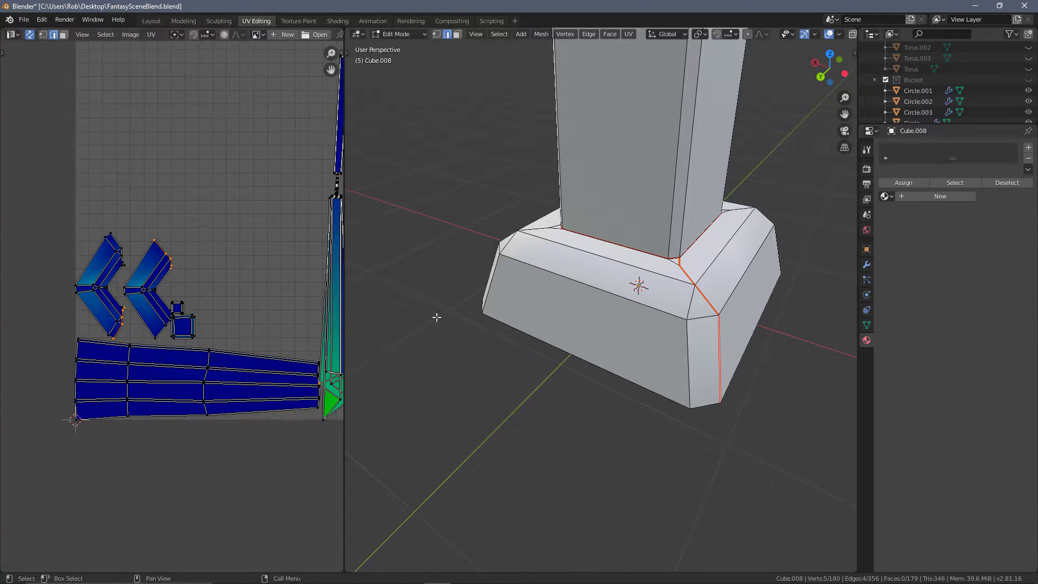
Deselect everything, switch to face selection and select both linked halves of the base to examine their UV islands
key(a)
key(a)
middle_drag(436, 333, 676, 319)
key(3)
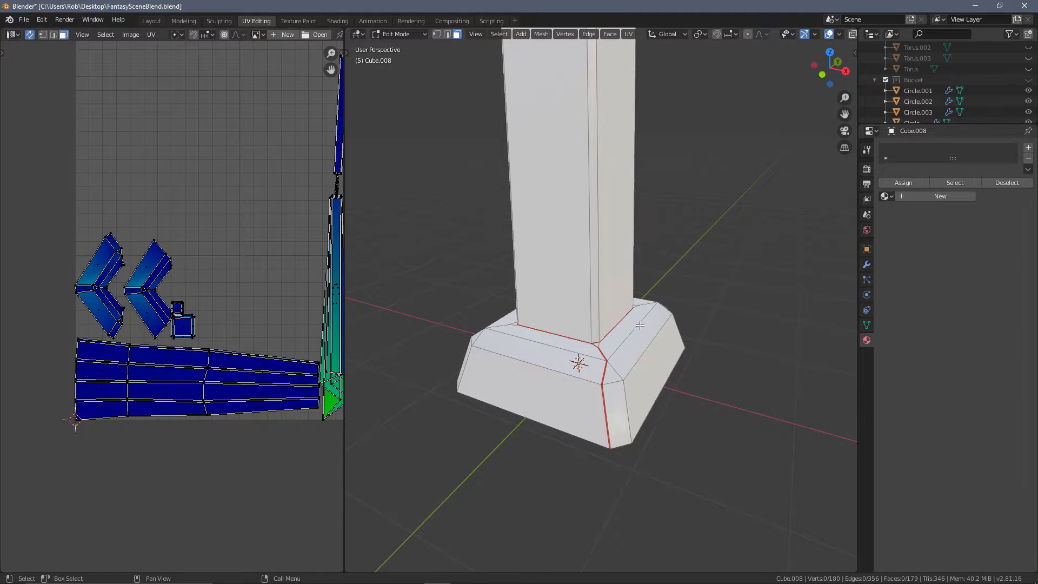
key(l)
key(l)
middle_drag(570, 342, 675, 336)
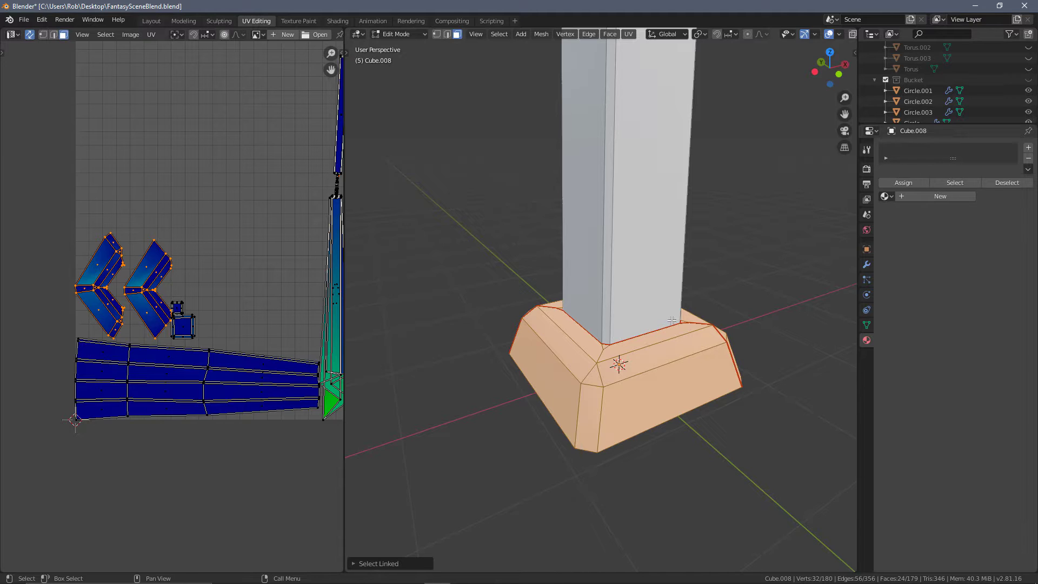
middle_drag(726, 348, 628, 330)
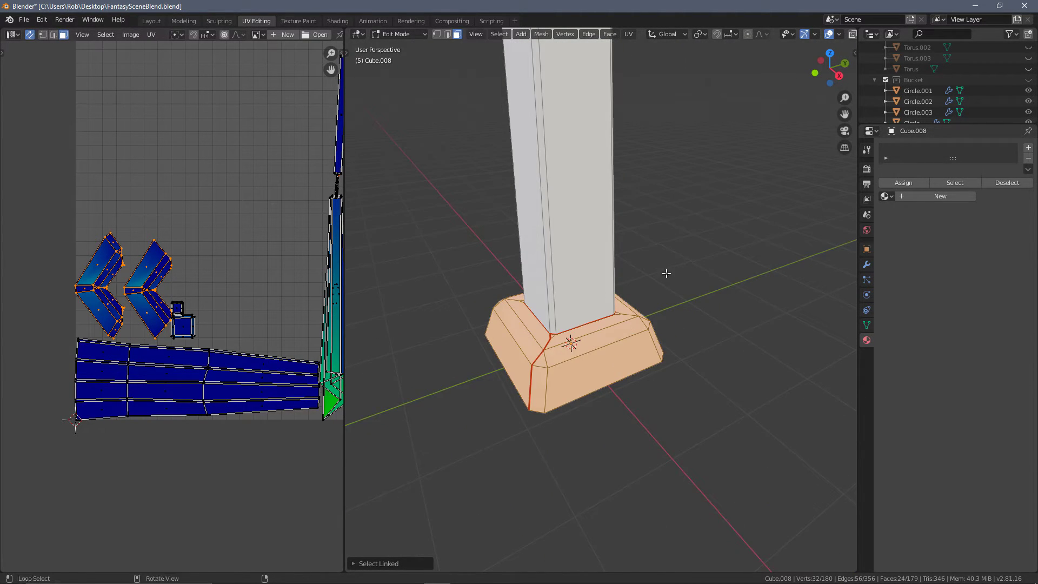
middle_drag(667, 273, 642, 292)
scroll(641, 292, down, 2)
shift+middle_drag(667, 203, 675, 257)
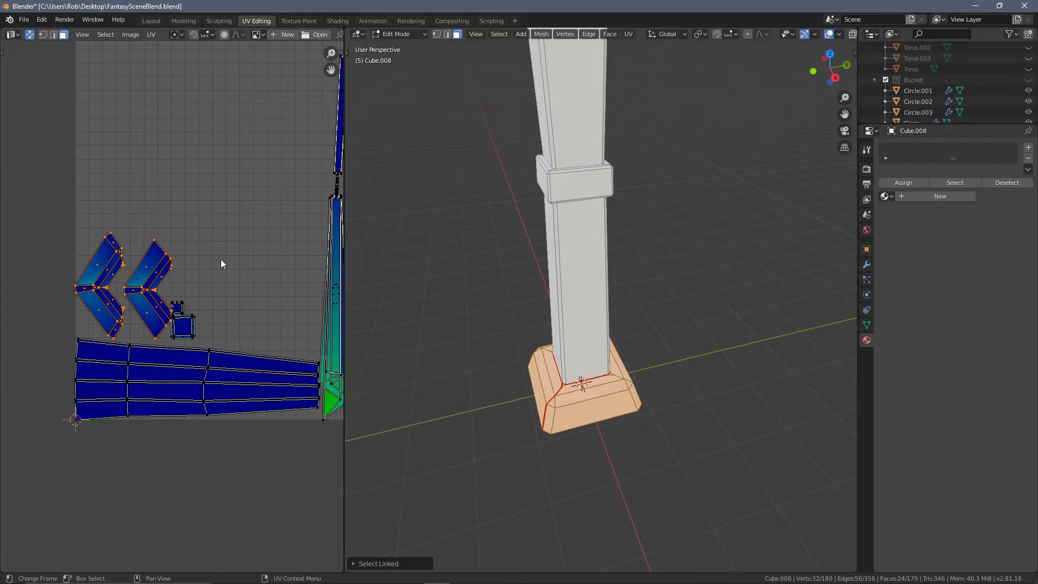
In edge selection, select the edge loops where the post meets the lower collar, above and below it, and mark them as seams
key(g)
key(Escape)
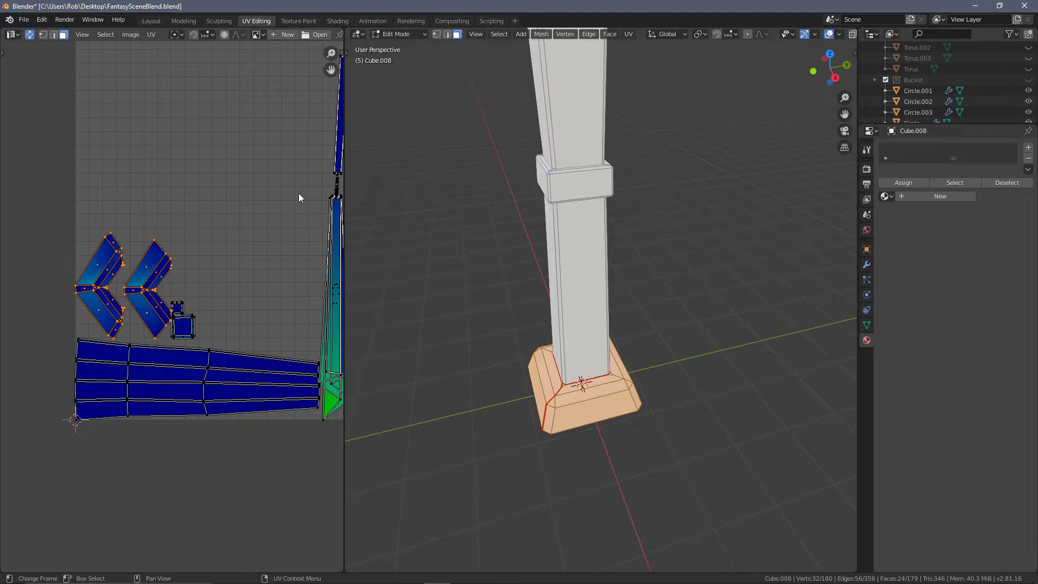
shift+middle_drag(647, 190, 705, 395)
middle_drag(705, 395, 690, 304)
scroll(693, 260, up, 5)
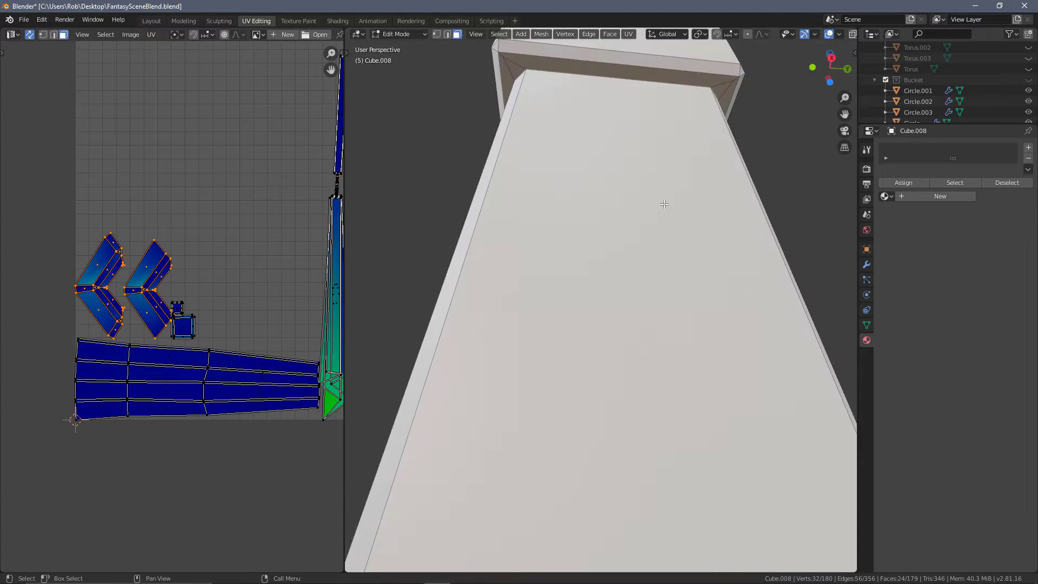
scroll(676, 216, down, 3)
key(2)
click(608, 153)
alt+click(608, 153)
middle_drag(703, 138, 598, 375)
alt+shift+click(532, 457)
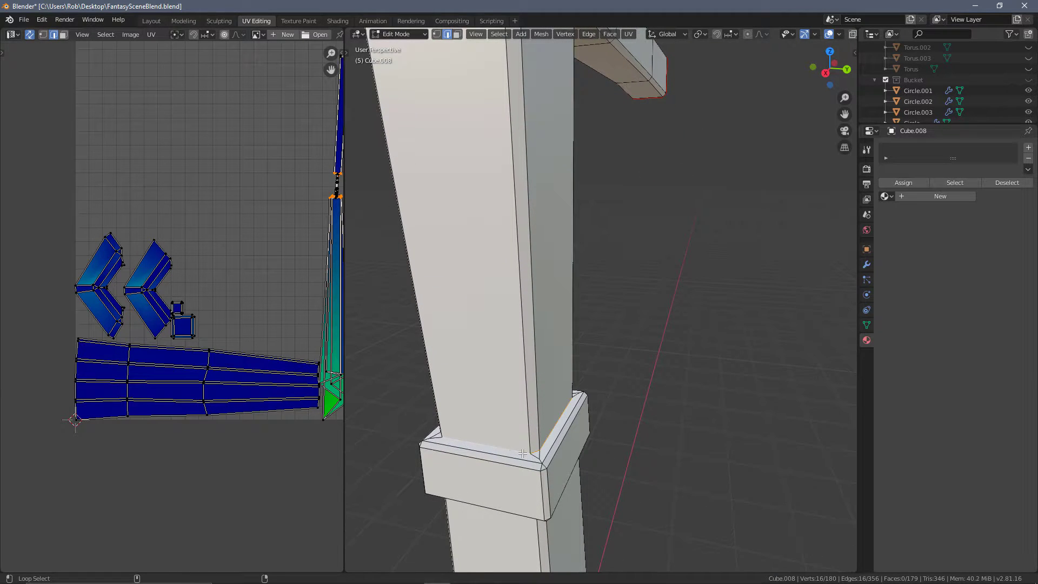
key(ctrl+e)
click(570, 423)
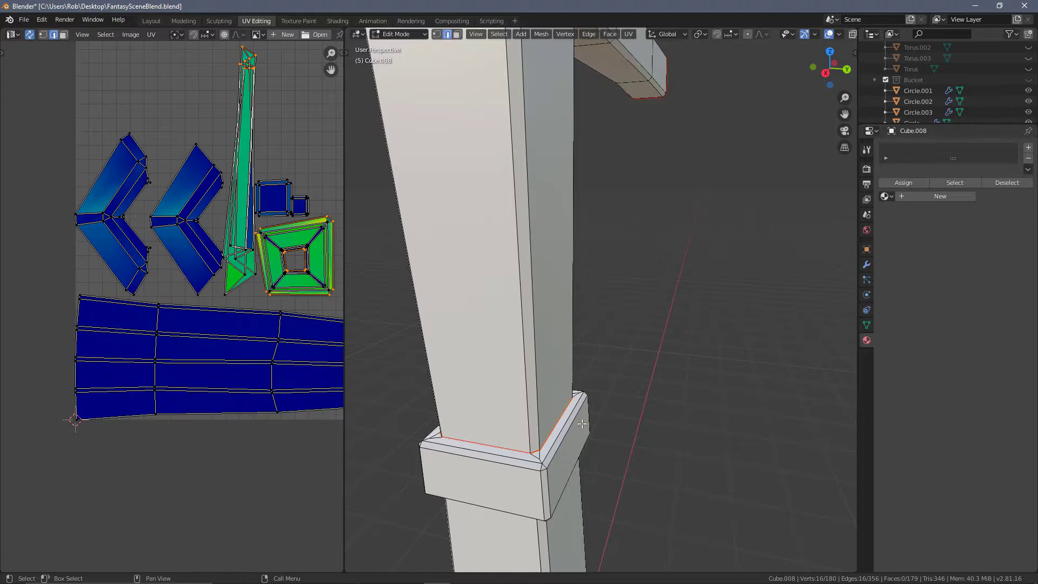
Select the edge loops where the post meets the upper collar, above and below it, and mark them as seams
scroll(250, 277, up, 4)
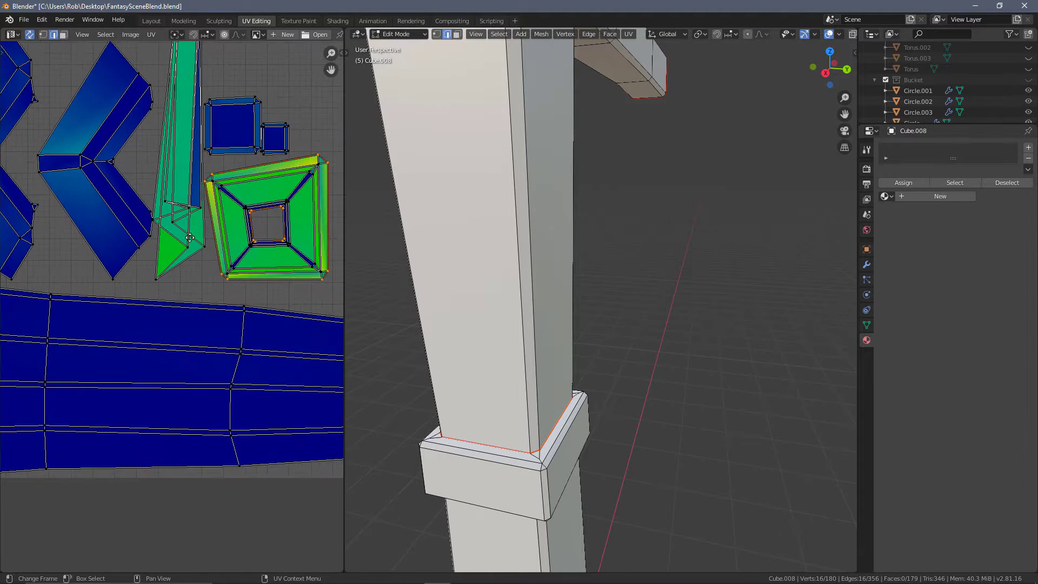
shift+middle_drag(592, 384, 670, 341)
scroll(562, 325, down, 2)
scroll(696, 301, down, 1)
shift+middle_drag(712, 237, 655, 373)
scroll(168, 210, down, 4)
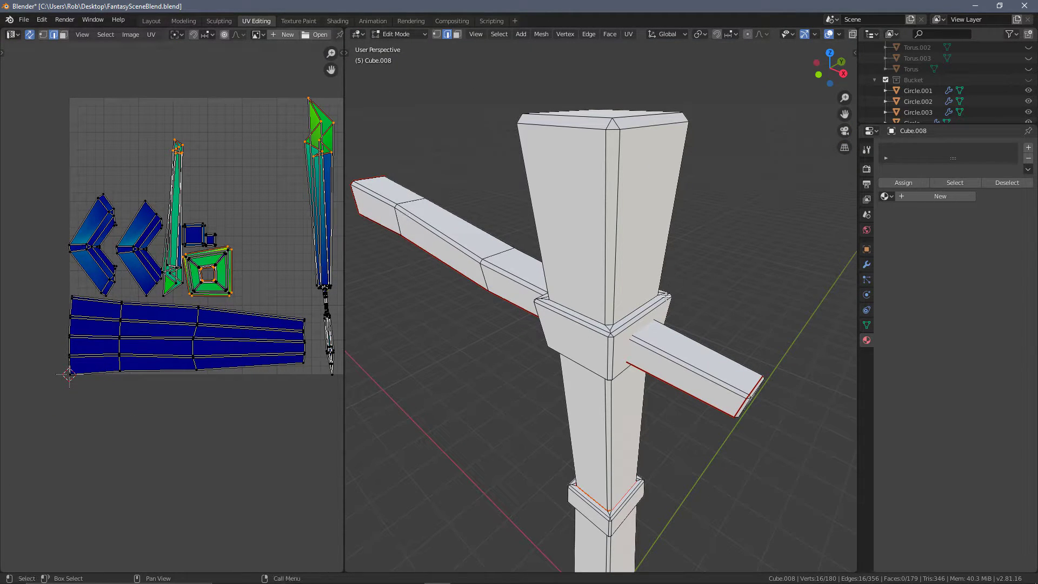
scroll(656, 305, up, 6)
scroll(701, 348, down, 3)
click(669, 335)
alt+click(668, 336)
middle_drag(744, 350, 541, 203)
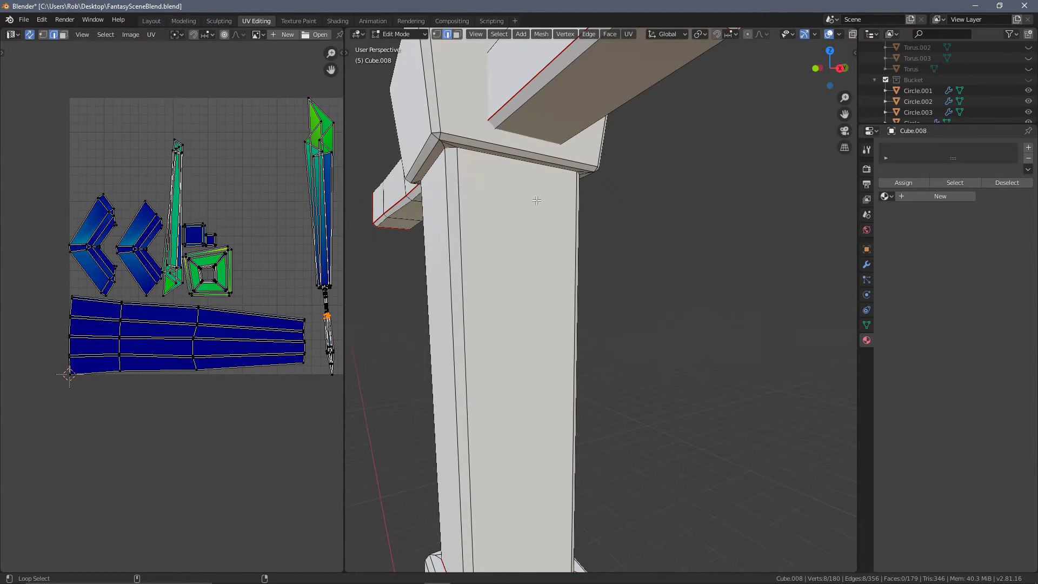
alt+shift+click(483, 158)
key(ctrl+e)
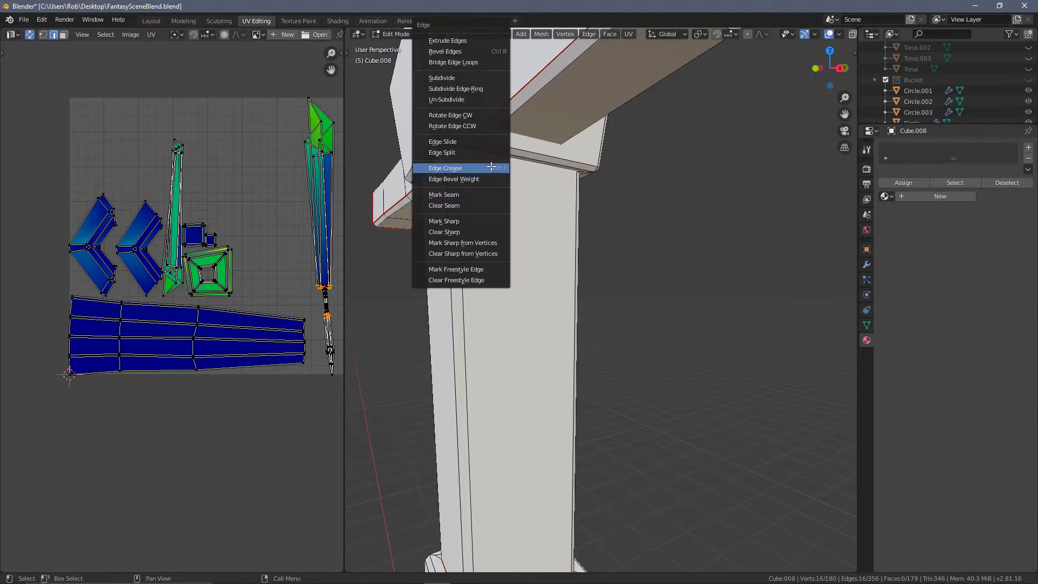
click(481, 196)
Switch to face selection and select linked UV islands to match the upper collar and neighbouring post sections with their stretched islands
middle_drag(679, 198, 628, 206)
scroll(621, 207, down, 1)
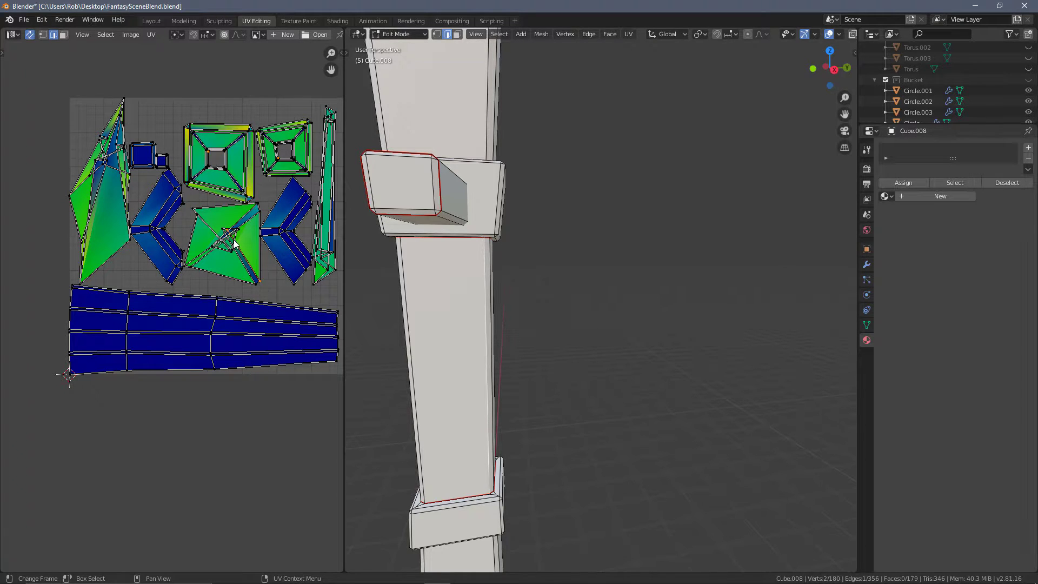
key(3)
key(l)
middle_drag(449, 268, 432, 281)
key(l)
key(alt+a)
key(l)
middle_drag(470, 133, 536, 189)
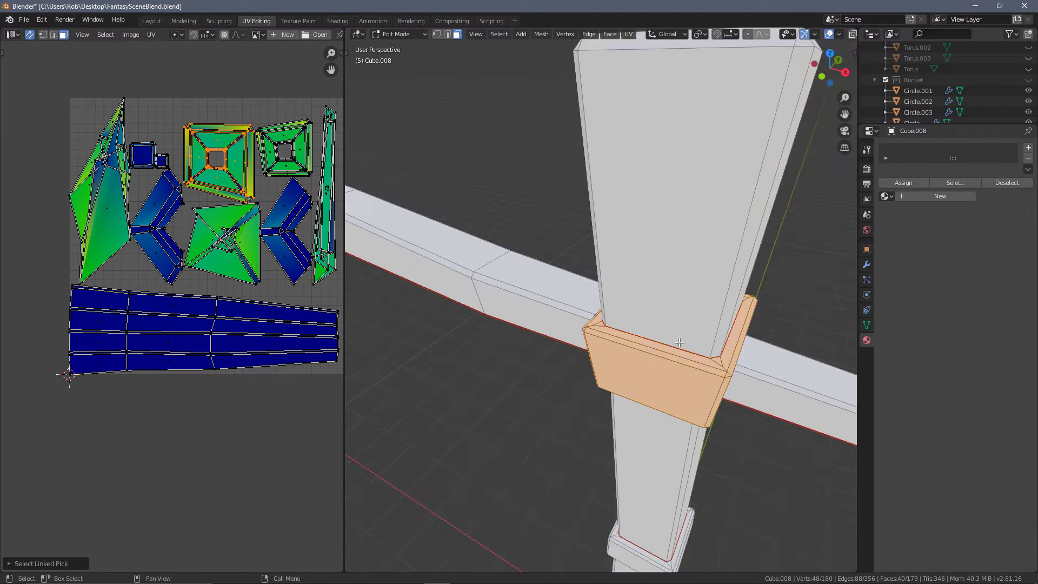
scroll(671, 347, down, 5)
middle_drag(671, 347, 431, 193)
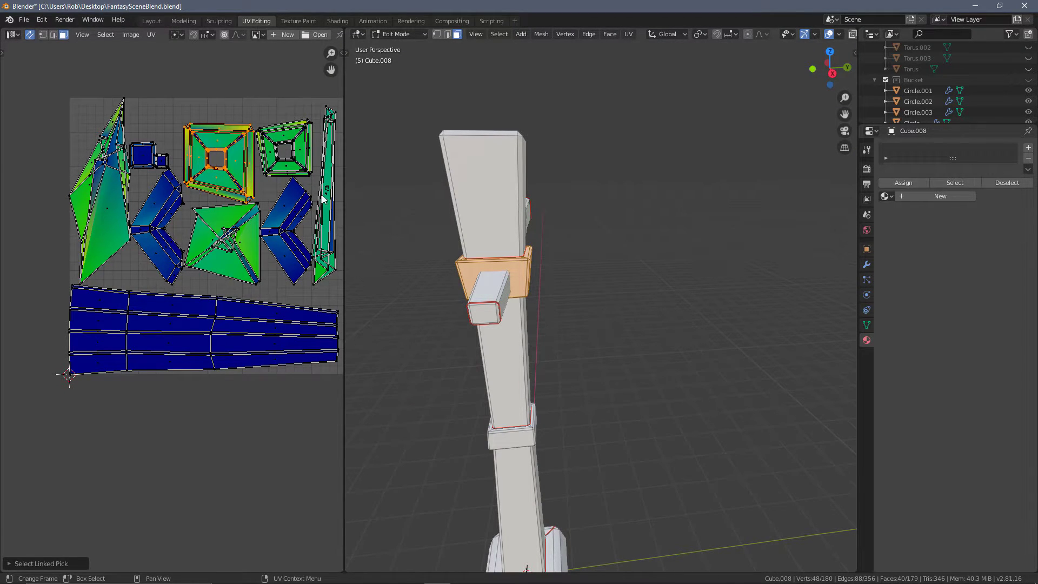
middle_drag(528, 368, 540, 255)
middle_drag(473, 360, 578, 160)
key(1)
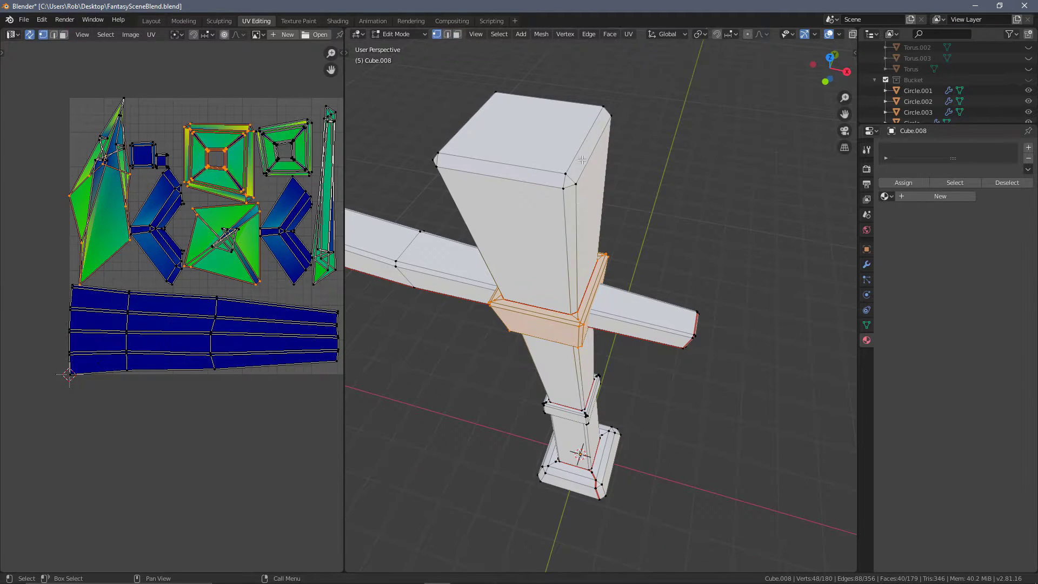
click(601, 243)
middle_drag(602, 244, 601, 289)
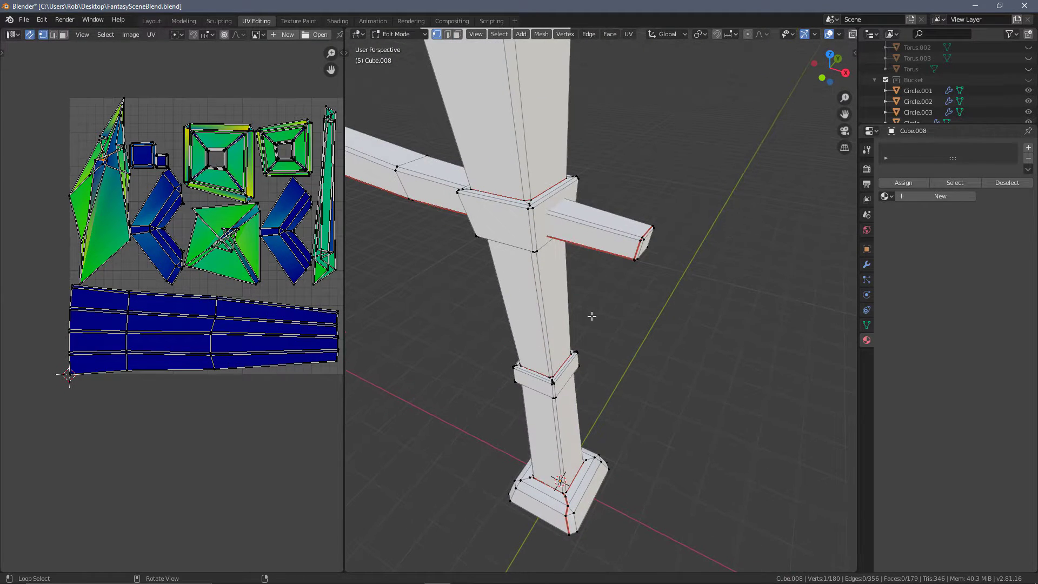
middle_drag(589, 465, 537, 253)
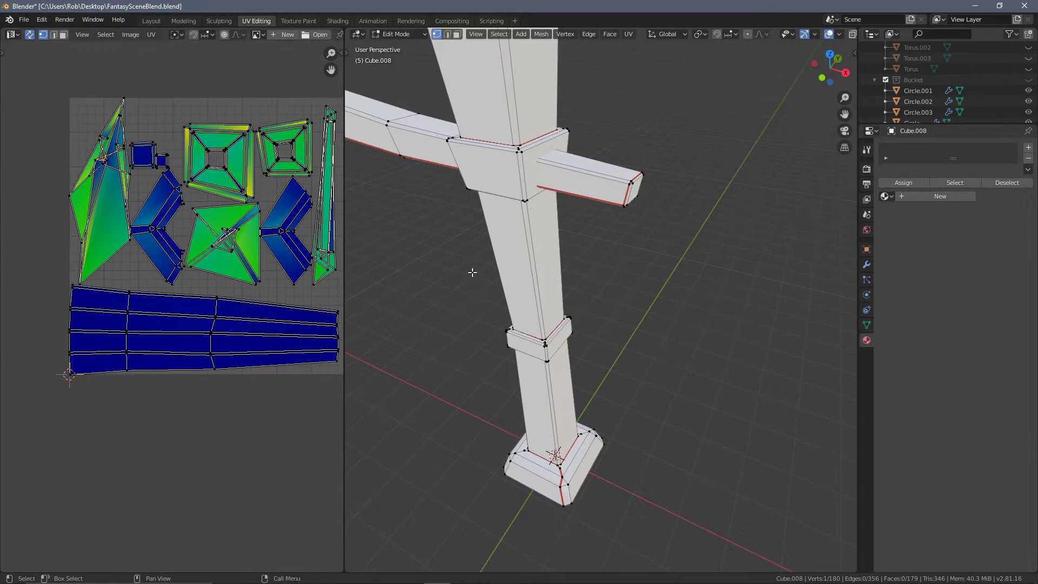
scroll(521, 187, up, 5)
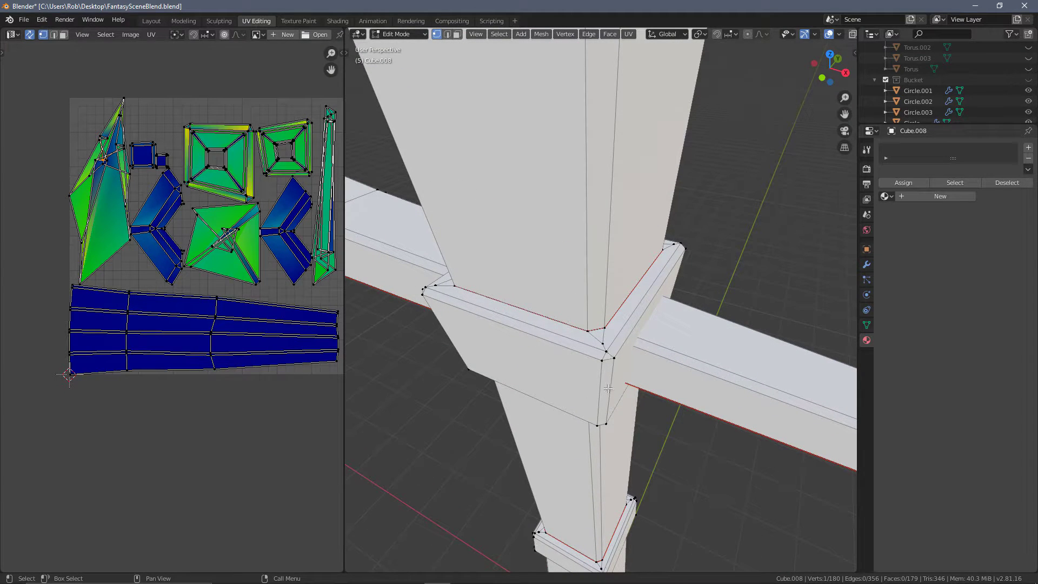
scroll(600, 336, down, 6)
In edge selection, select the shortest edge path down one corner of the post from the top block to the foot and mark it as a seam
key(2)
scroll(601, 196, up, 3)
middle_drag(635, 196, 514, 165)
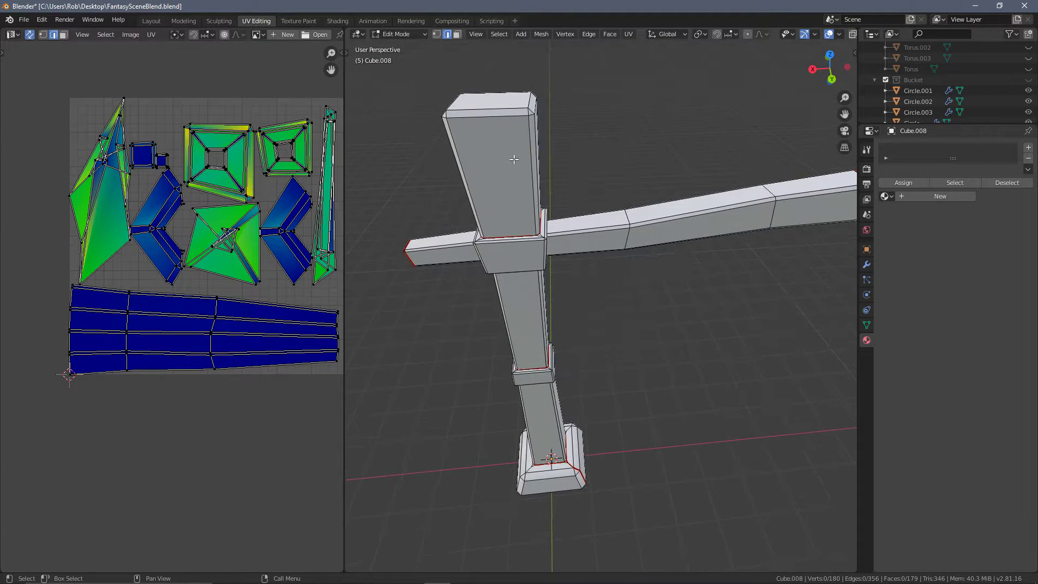
scroll(488, 159, up, 3)
click(487, 159)
shift+middle_drag(587, 387, 503, 255)
ctrl+click(511, 504)
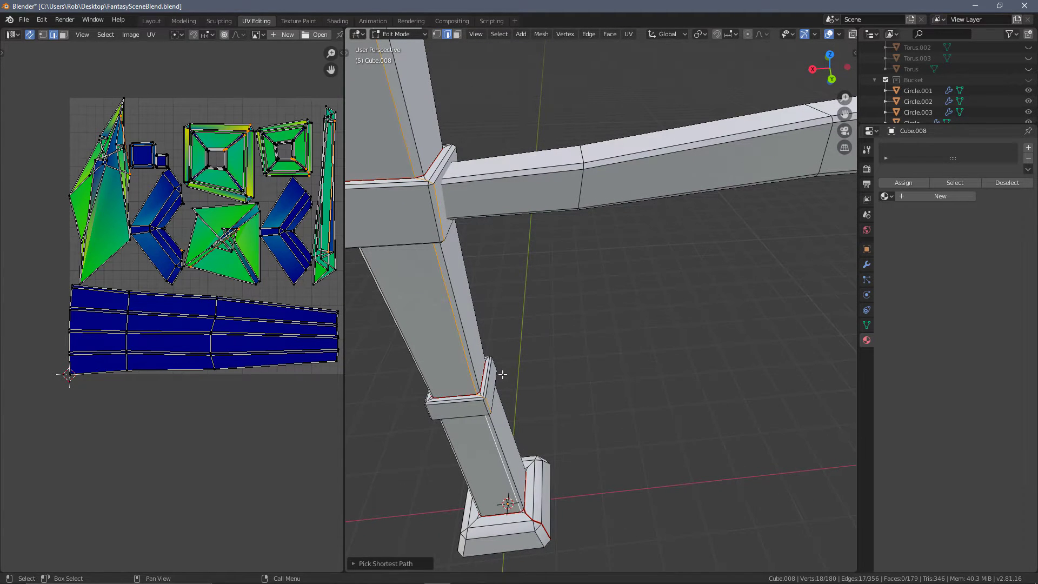
scroll(535, 373, up, 5)
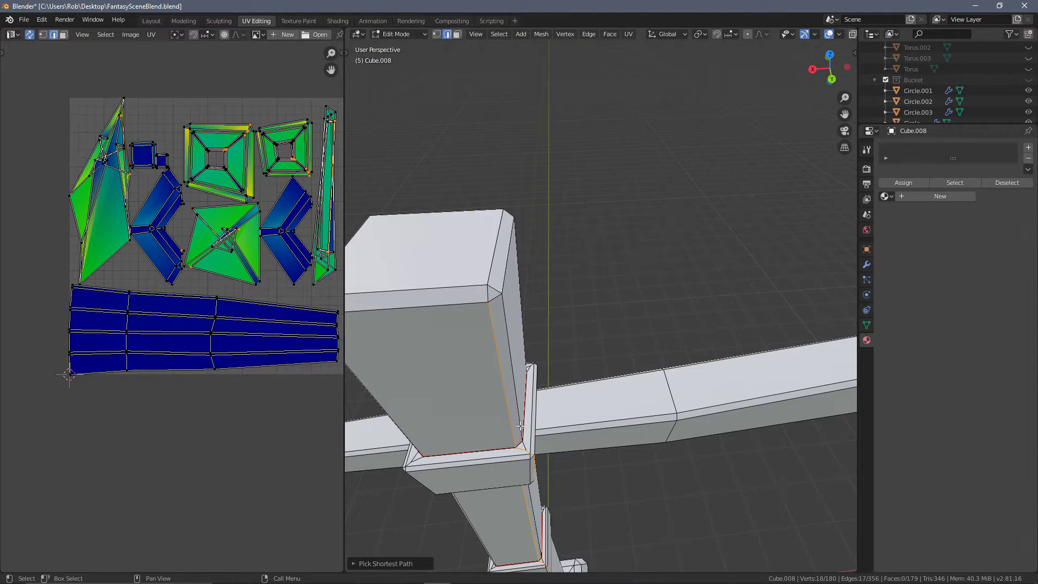
shift+middle_drag(552, 504, 486, 368)
shift+middle_drag(539, 537, 528, 360)
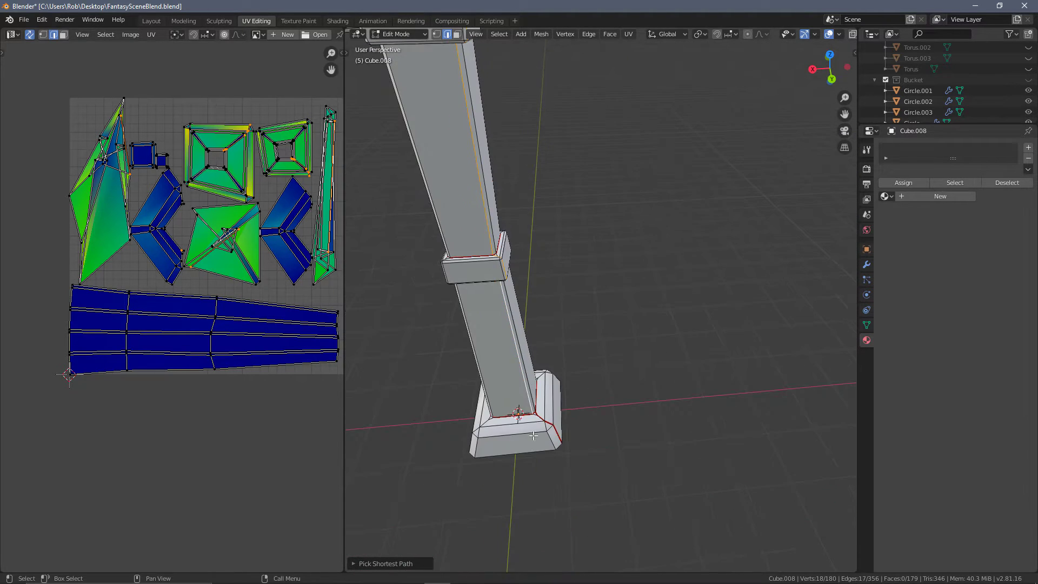
scroll(527, 378, up, 2)
shift+middle_drag(516, 487, 535, 439)
scroll(534, 451, up, 1)
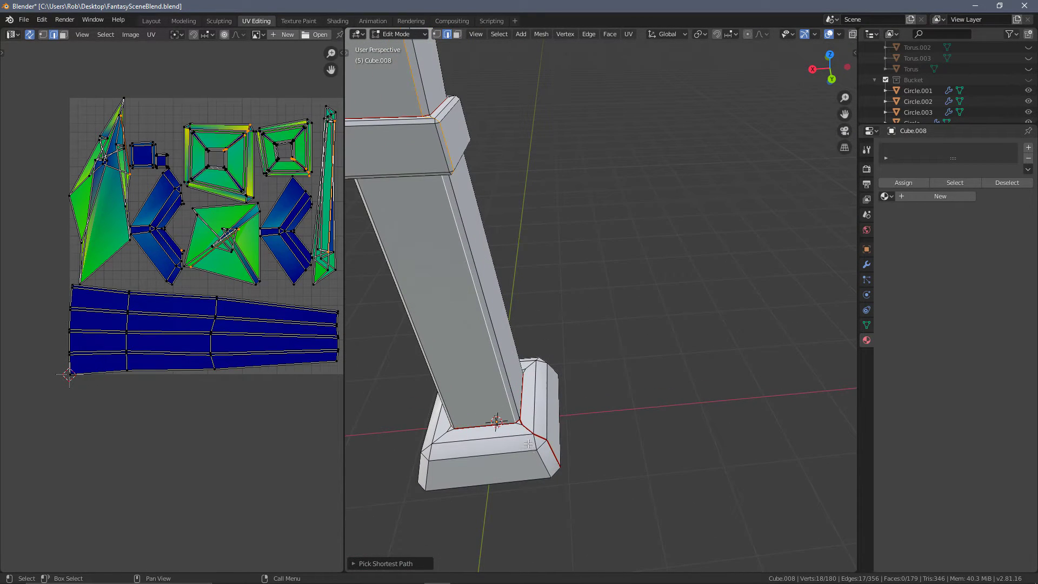
right_click(527, 441)
click(525, 440)
Examine the updated UV islands and check the post's corner seam and collars from several sides
middle_drag(151, 172, 136, 176)
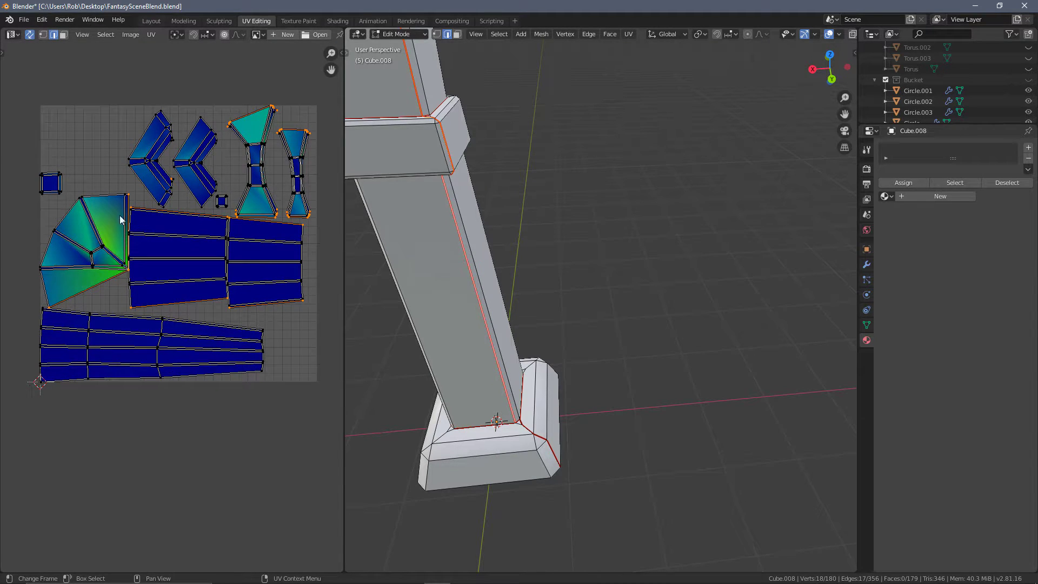
middle_drag(480, 197, 605, 351)
scroll(553, 218, down, 2)
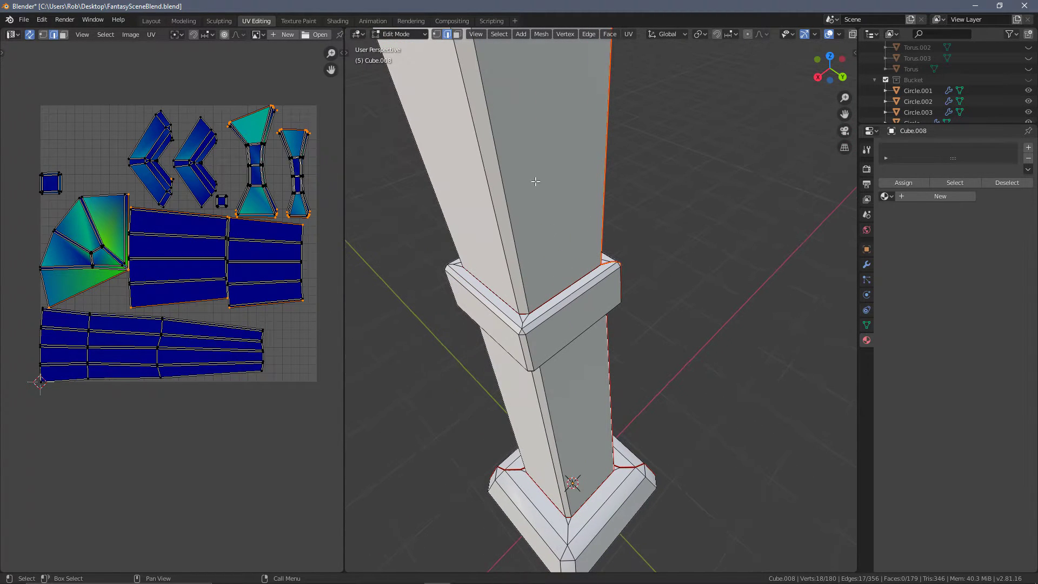
shift+middle_drag(592, 183, 497, 352)
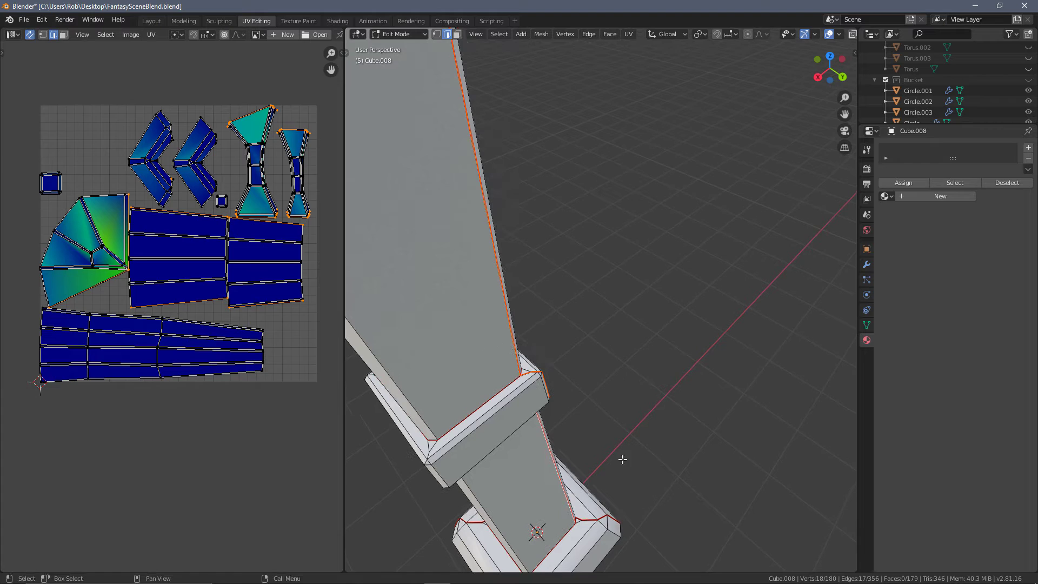
middle_drag(637, 471, 621, 414)
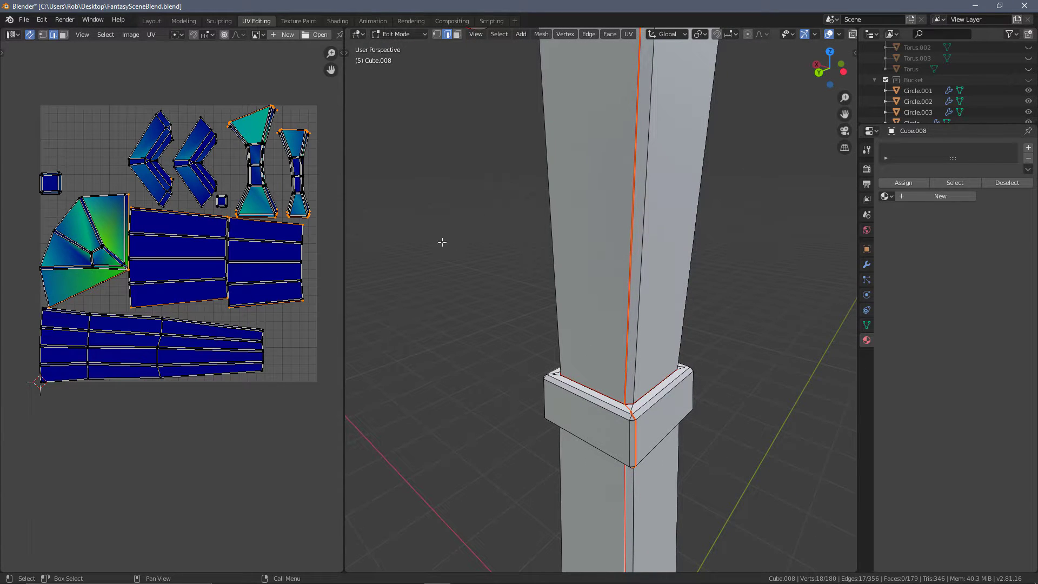
scroll(490, 295, down, 6)
middle_drag(587, 274, 711, 336)
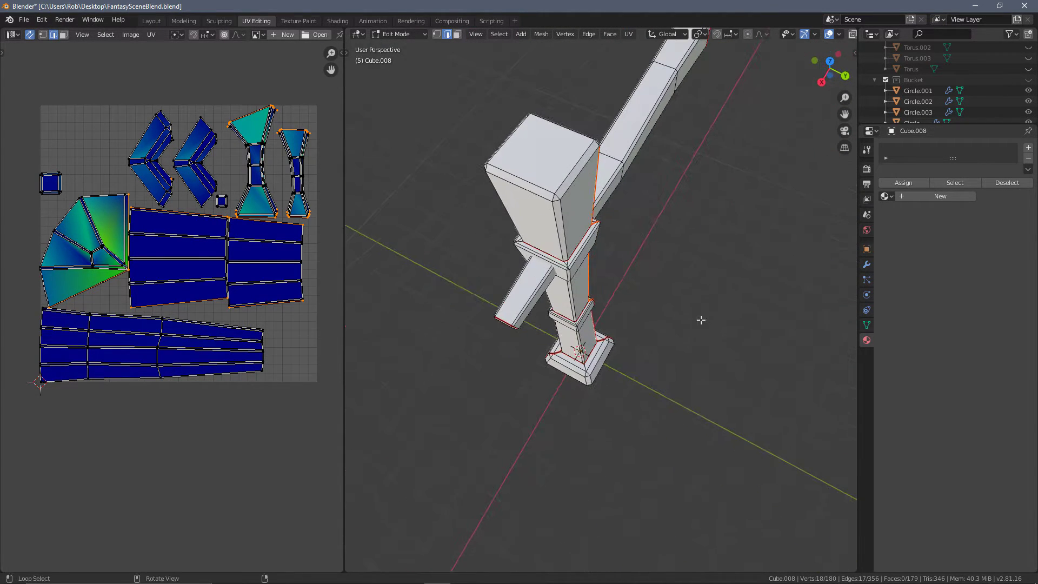
scroll(562, 143, up, 1)
alt+shift+click(562, 142)
click(562, 142)
alt+click(562, 142)
key(ctrl+e)
key(alt+a)
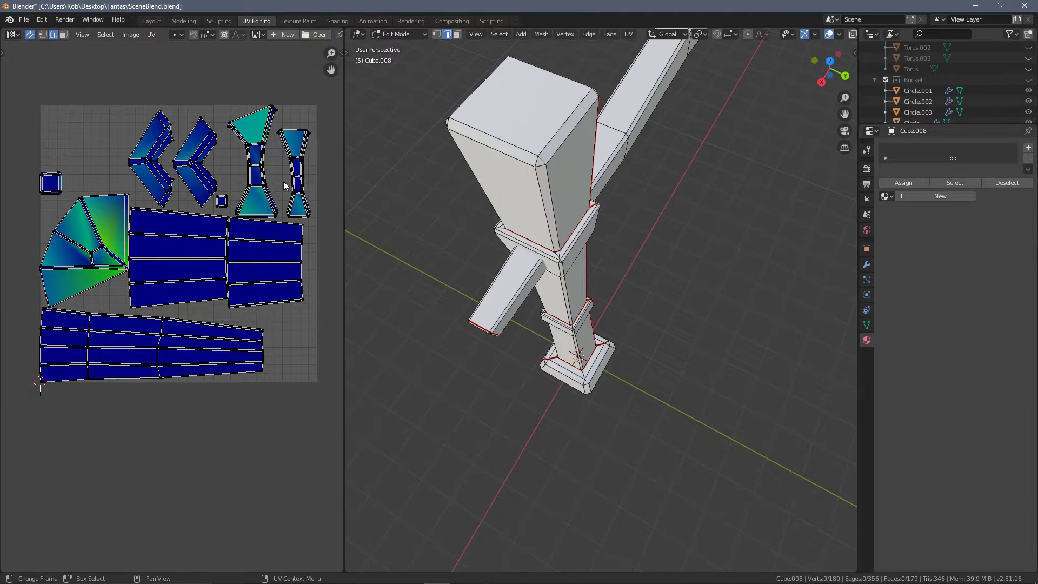
Identify the stretched fan-shaped UV island through linked face selection, and mark the edge loop around the top block's upper rim as a seam
key(3)
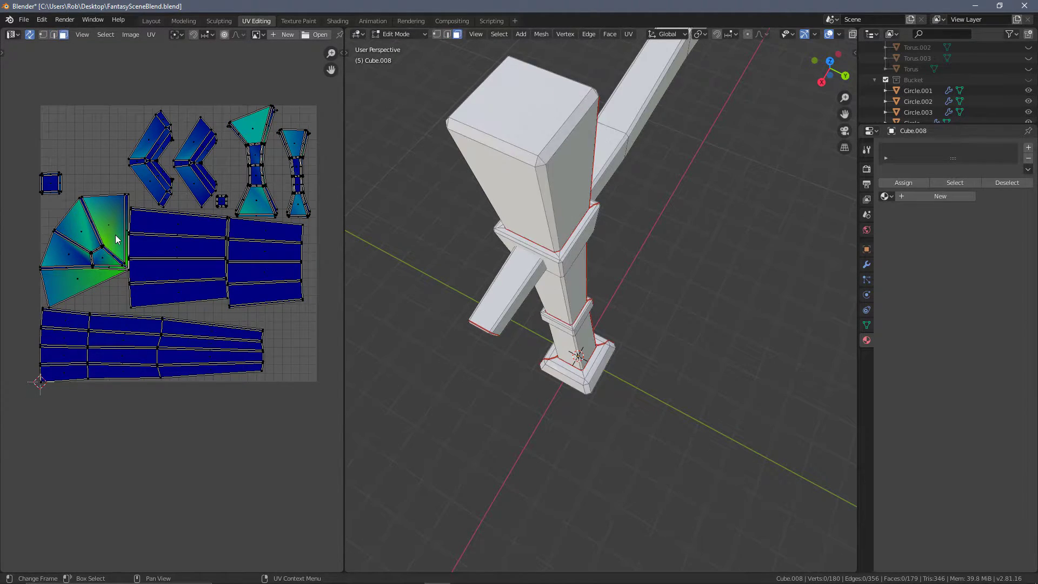
key(l)
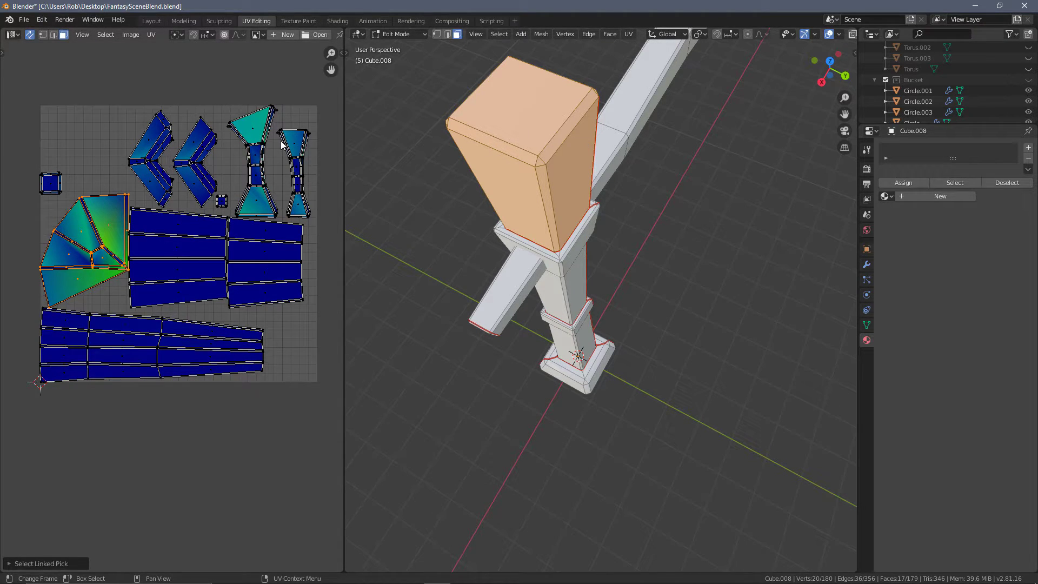
key(2)
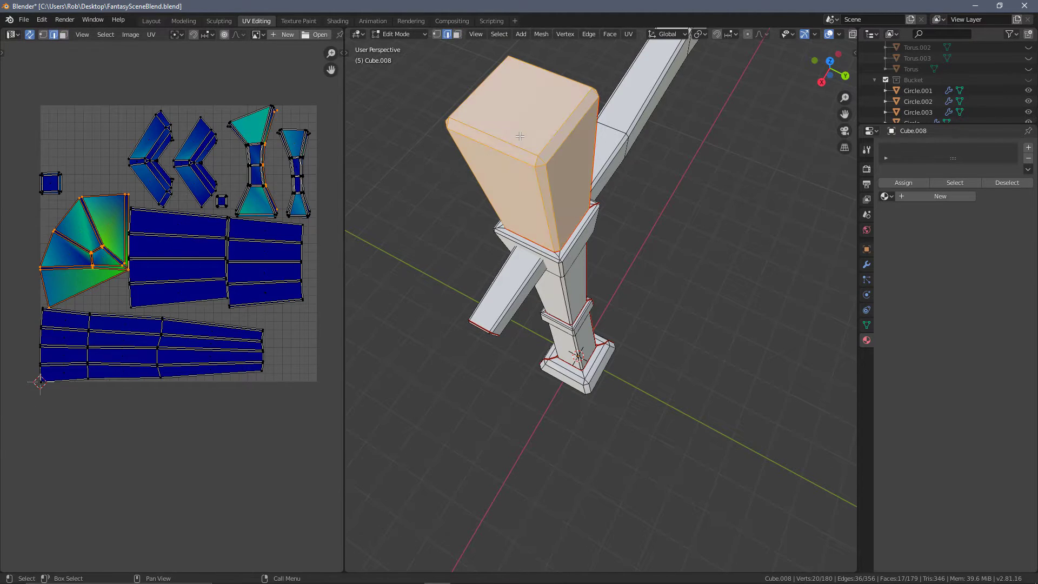
alt+click(567, 133)
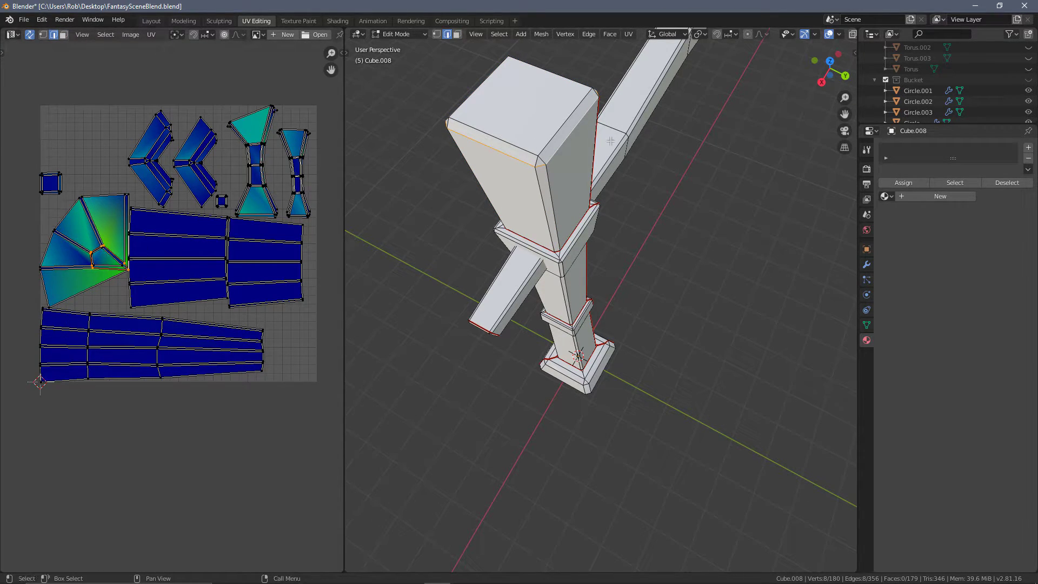
key(ctrl+e)
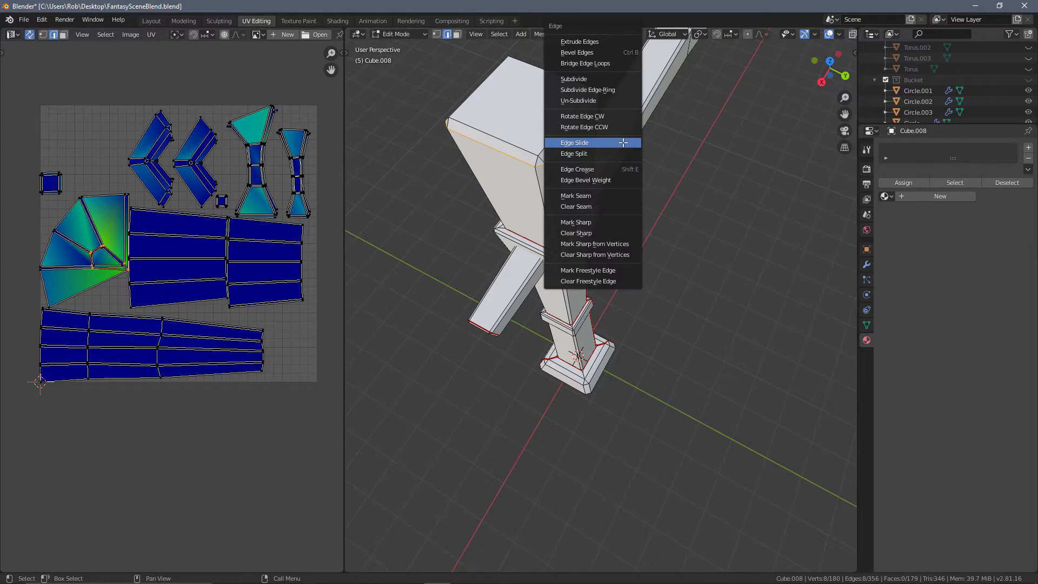
click(615, 192)
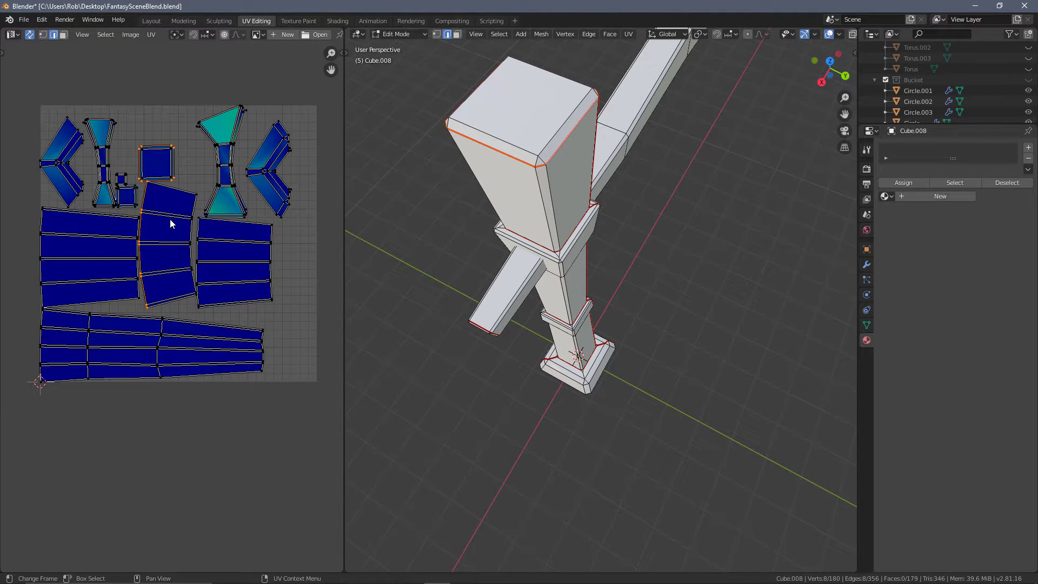
In face selection, select the linked UV island of the top block's sides to check it, and pick a face on the upper collar's island
key(3)
click(171, 219)
key(l)
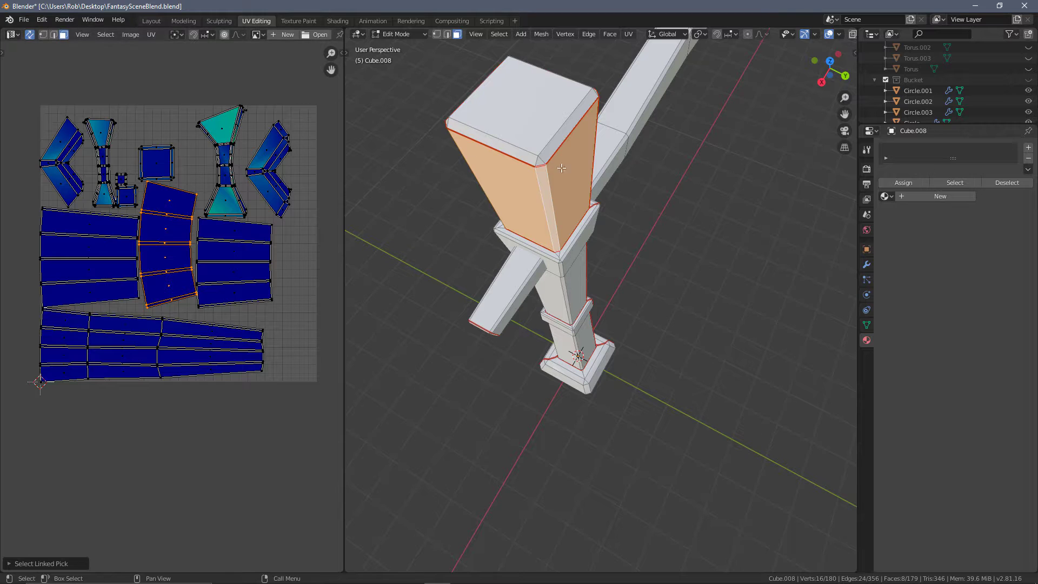
middle_drag(487, 162, 536, 111)
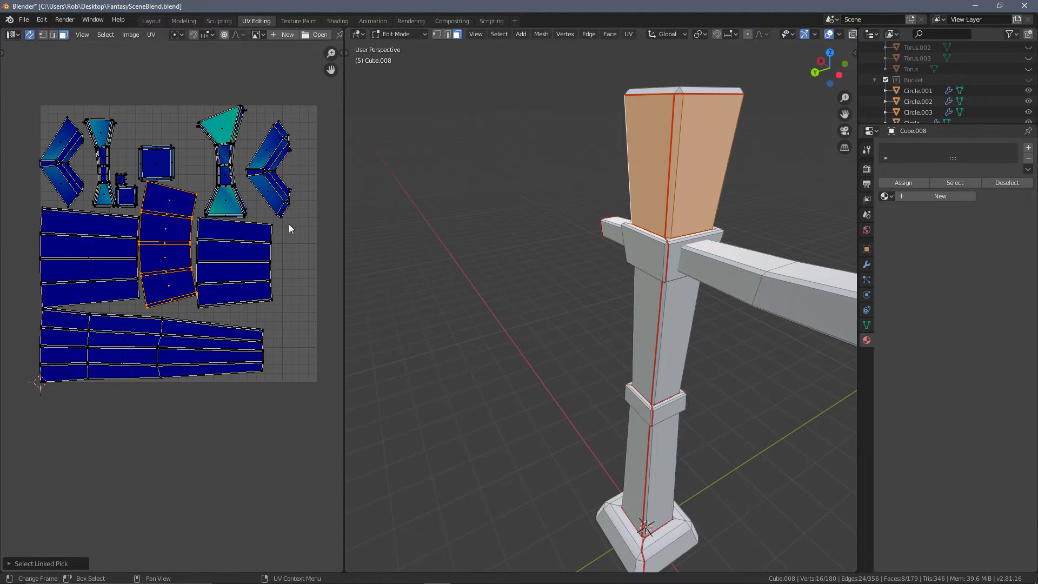
click(242, 122)
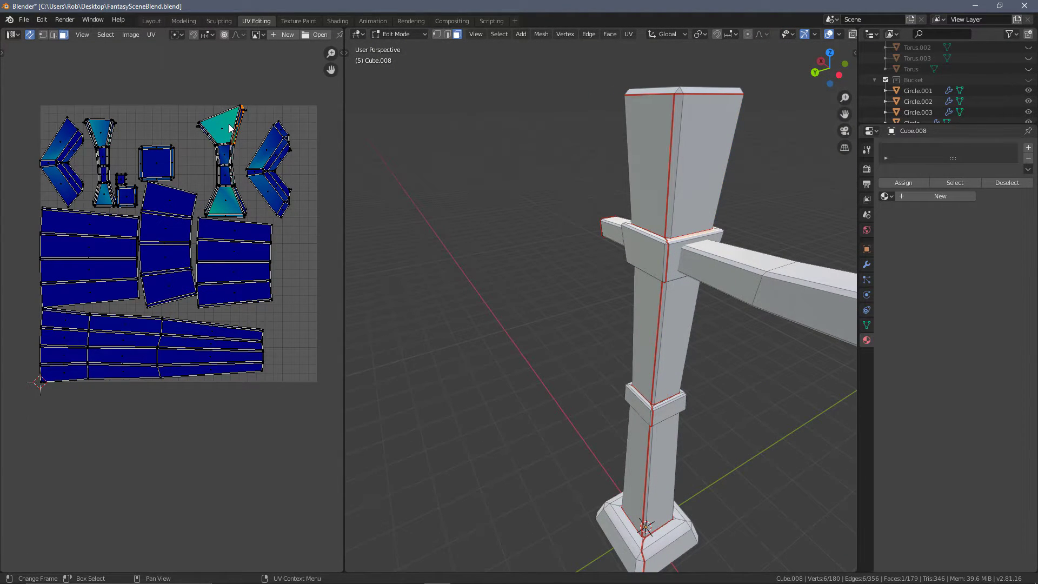
Select the linked UV islands of the upper and lower collars and examine which faces they cover on the post
key(l)
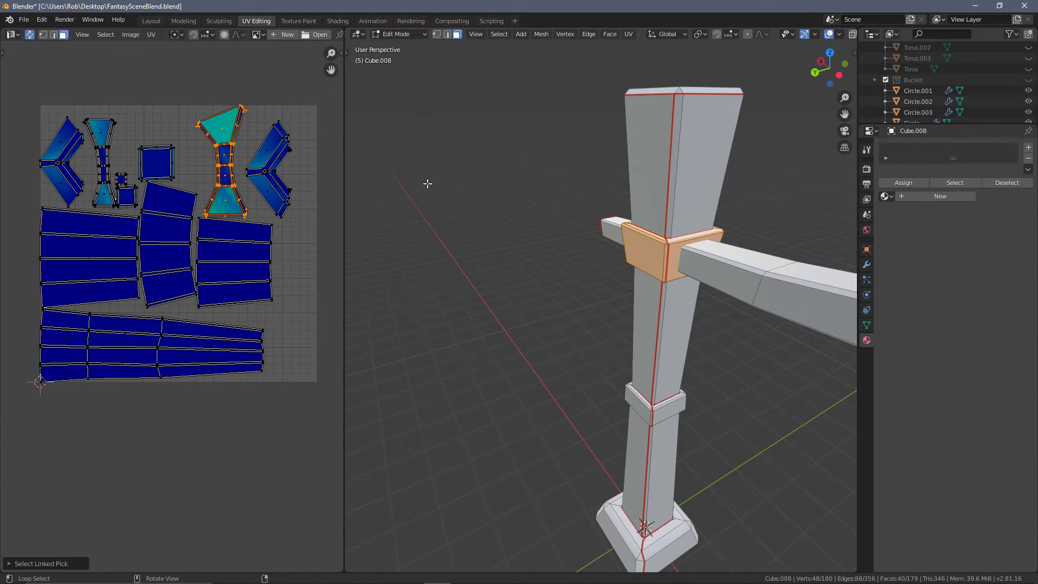
alt+middle_drag(590, 250, 854, 229)
scroll(493, 266, up, 2)
alt+middle_drag(493, 267, 516, 238)
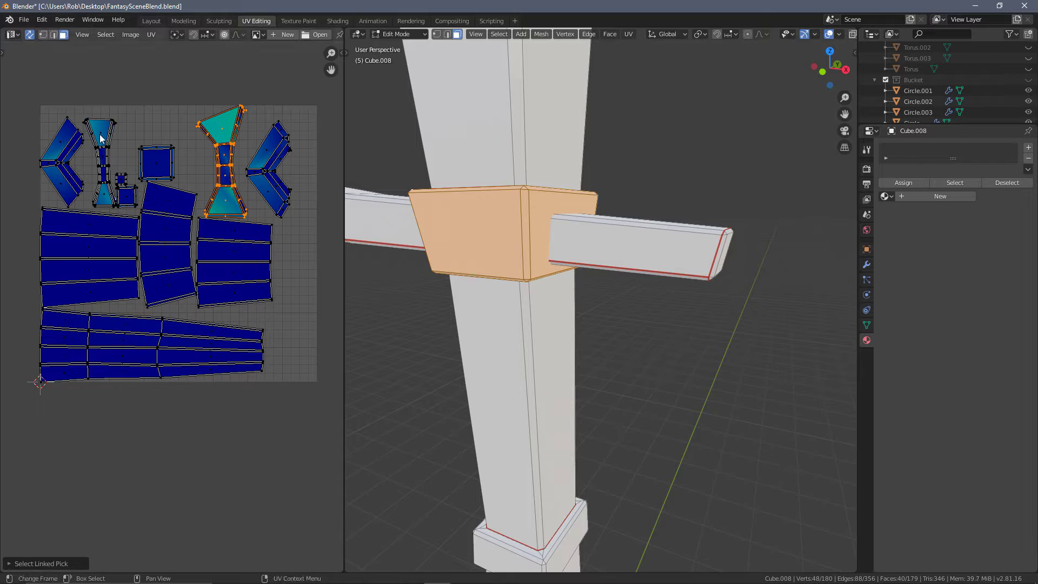
key(l)
shift+middle_drag(594, 349, 483, 92)
middle_drag(602, 248, 628, 429)
In edge selection with everything deselected, select the edge paths down the unseamed corner of both collars and mark them as seams
key(1)
key(2)
key(alt+a)
middle_drag(714, 375, 421, 338)
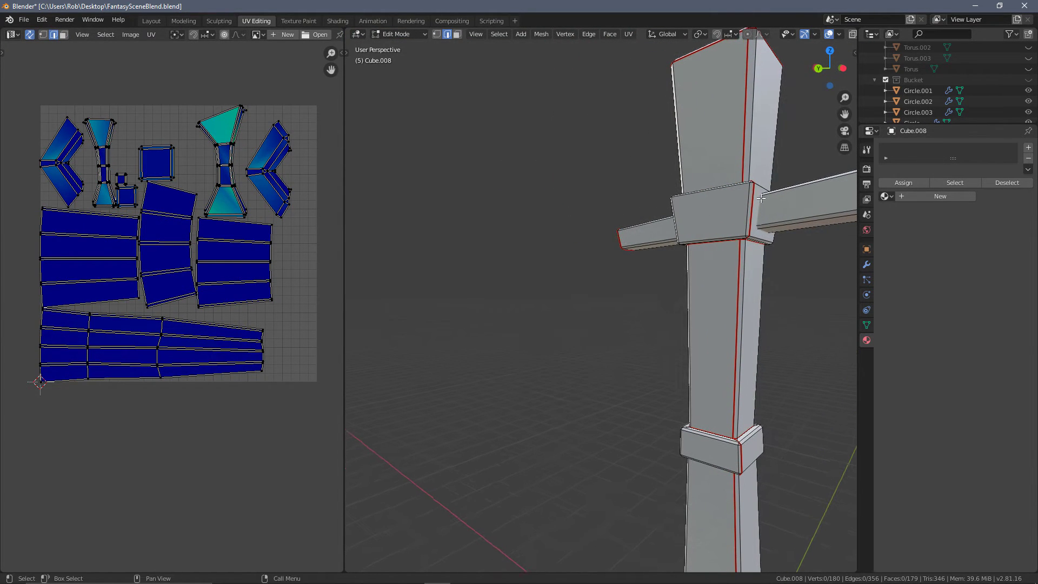
middle_drag(695, 288, 473, 183)
ctrl+click(429, 110)
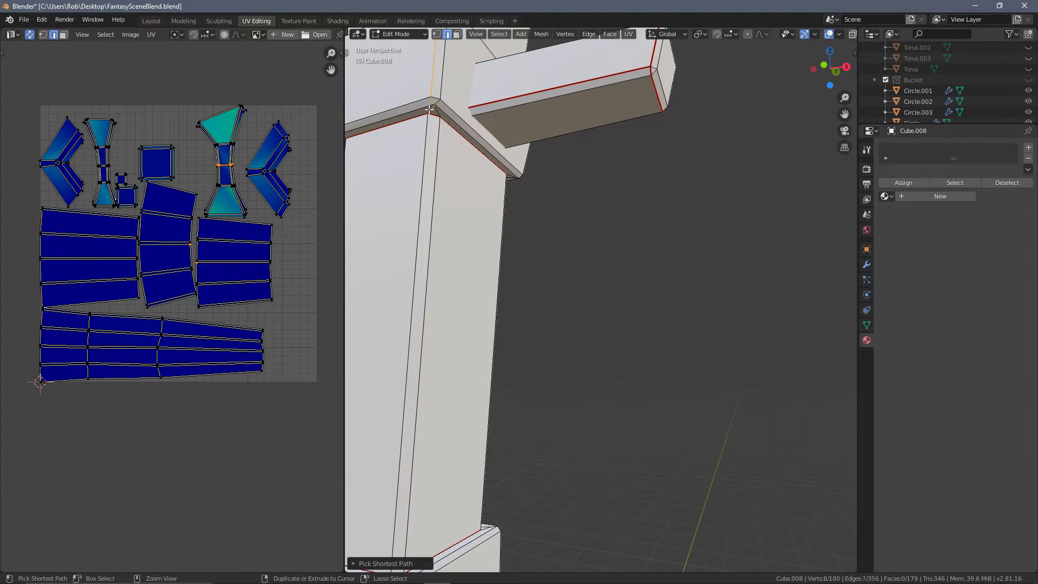
shift+middle_drag(459, 235, 491, 128)
middle_drag(519, 287, 516, 349)
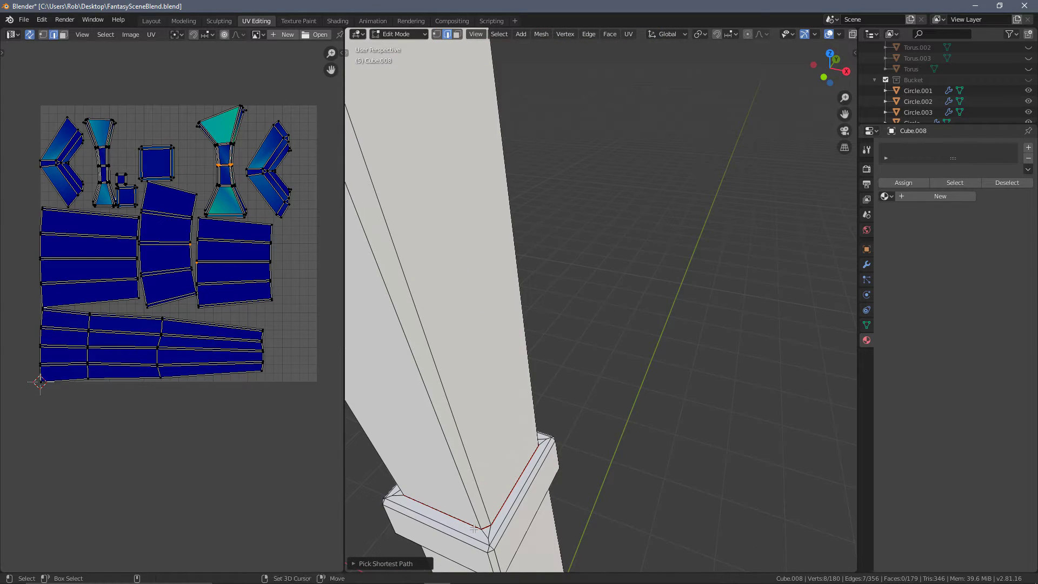
middle_drag(483, 531, 465, 186)
ctrl+click(465, 186)
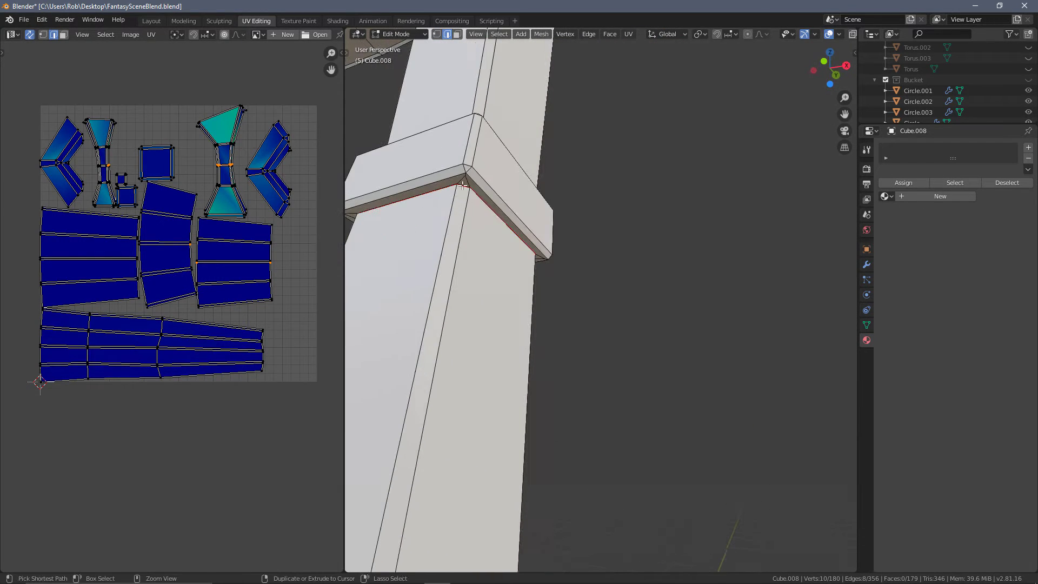
ctrl+click(460, 183)
key(ctrl+e)
click(465, 216)
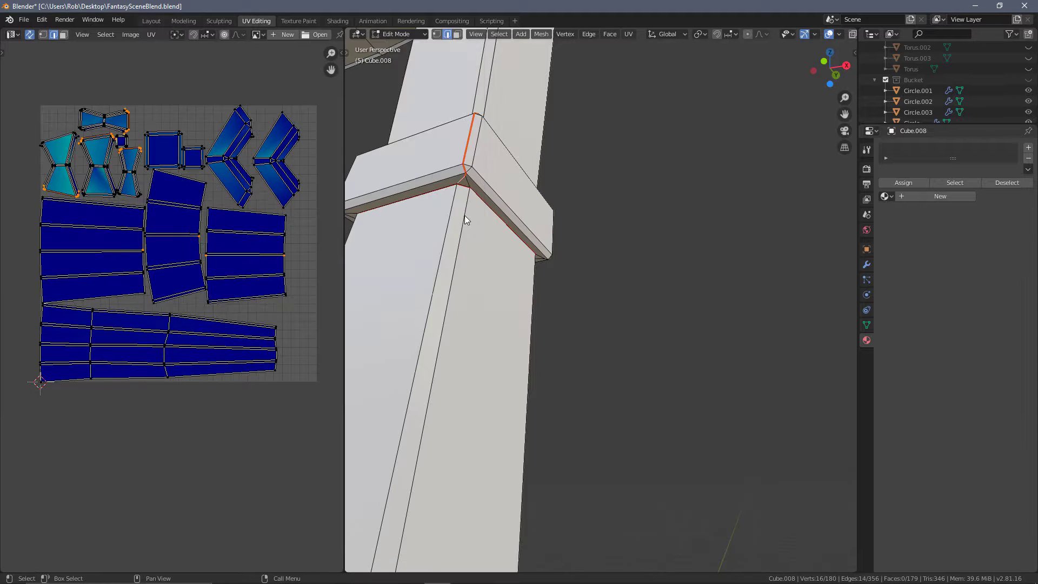
Examine the updated collar UV islands and the seams on the post, base and lower collar from several sides
middle_drag(465, 216, 627, 303)
scroll(638, 406, down, 8)
scroll(641, 422, up, 2)
scroll(660, 439, up, 3)
shift+middle_drag(659, 439, 658, 327)
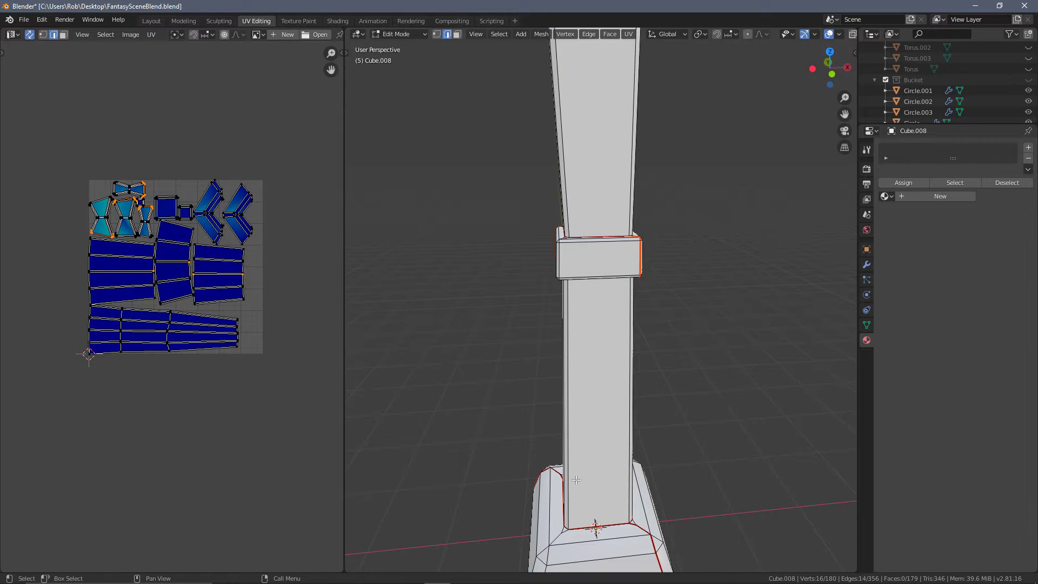
shift+middle_drag(604, 526, 597, 466)
middle_drag(664, 333, 766, 304)
scroll(710, 280, up, 3)
middle_drag(711, 280, 562, 296)
shift+middle_drag(782, 303, 550, 323)
scroll(639, 305, down, 2)
scroll(498, 281, up, 2)
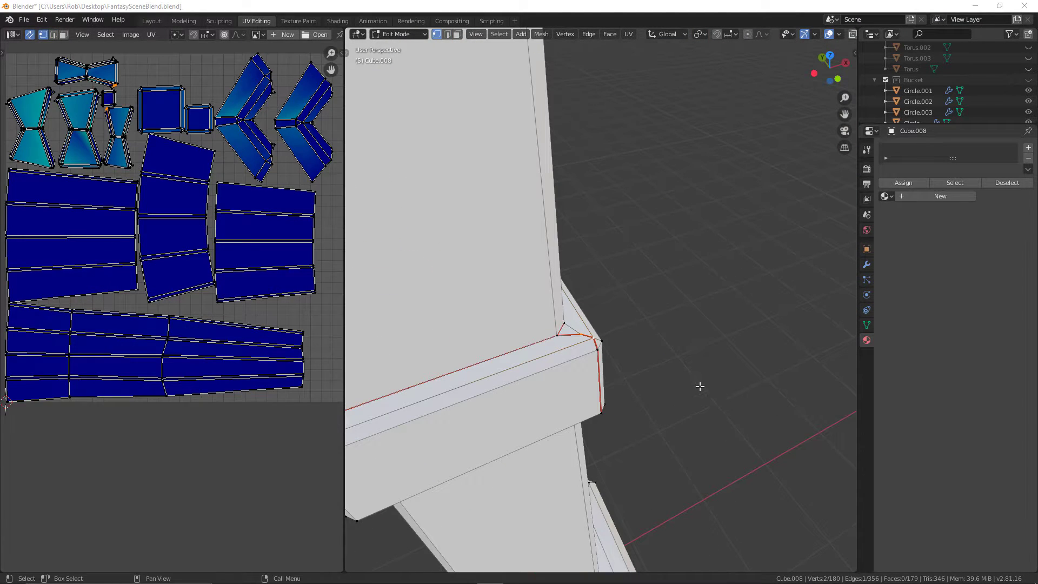
In vertex selection, inspect the closely spaced vertices at the lower collar's seamed upper corner and compare them with the upper collar
mouse_move(651, 357)
middle_down()
mouse_move(600, 355)
mouse_move(651, 345)
middle_up()
scroll(604, 314, up, 4)
scroll(767, 355, down, 2)
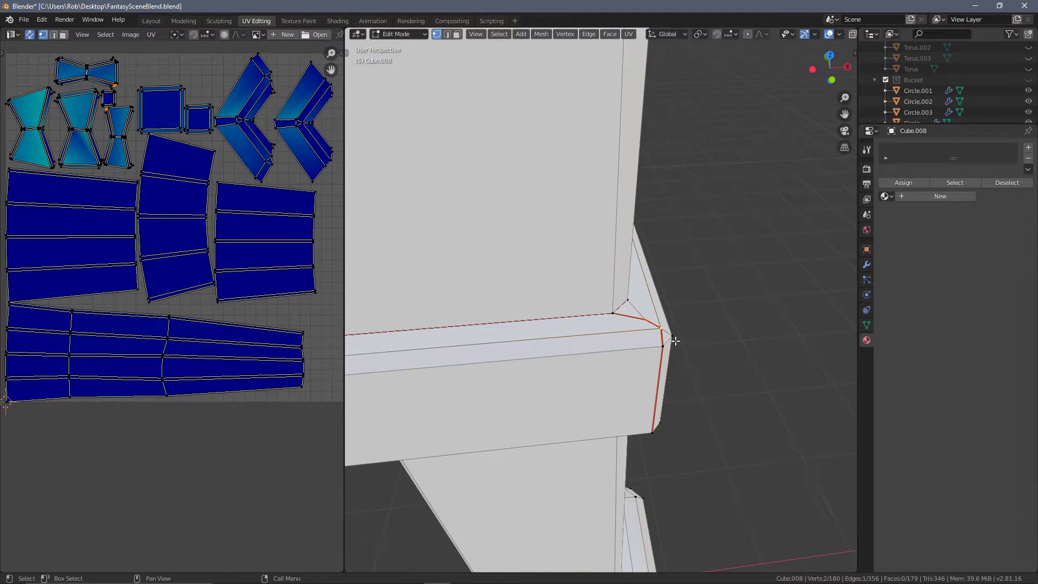
scroll(675, 344, up, 3)
shift+click(712, 354)
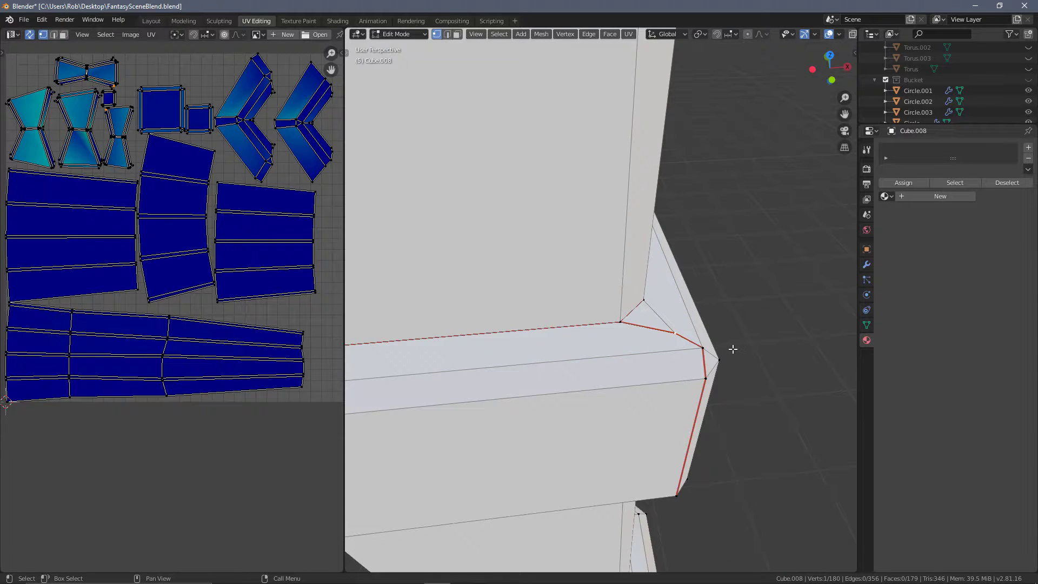
scroll(704, 336, down, 3)
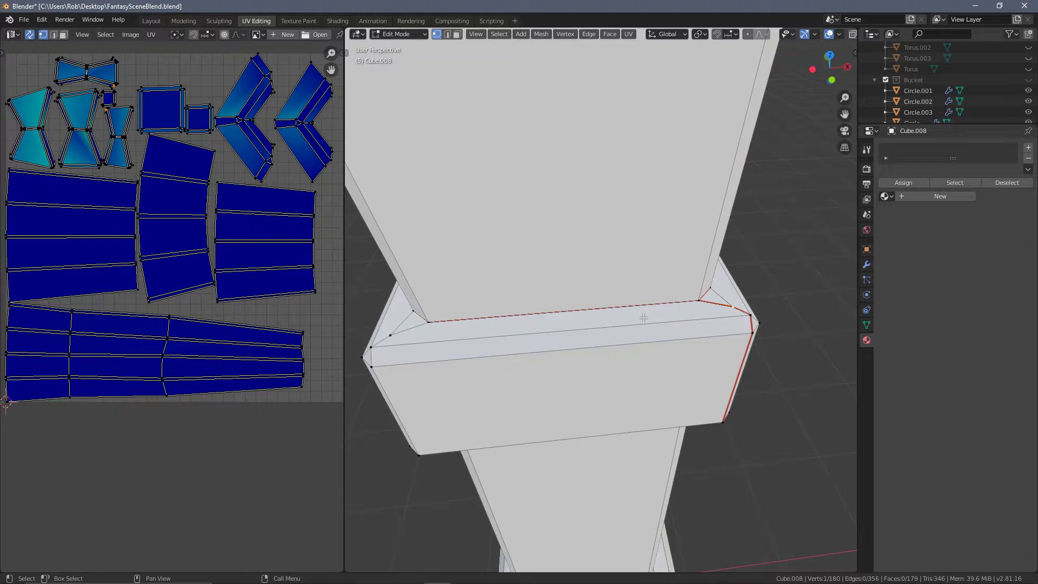
scroll(656, 291, down, 4)
scroll(623, 174, down, 3)
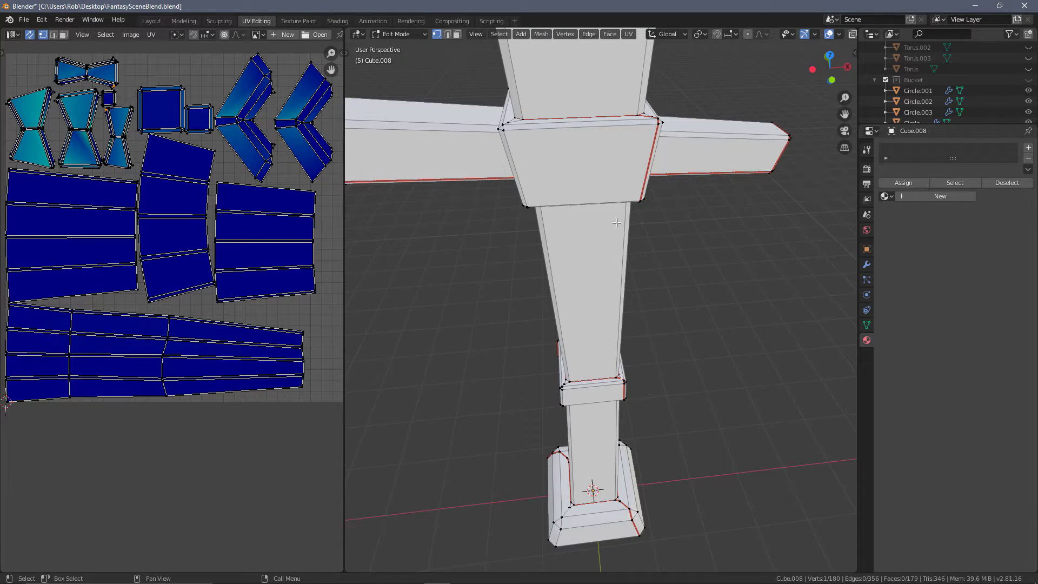
scroll(616, 223, up, 2)
scroll(647, 294, up, 6)
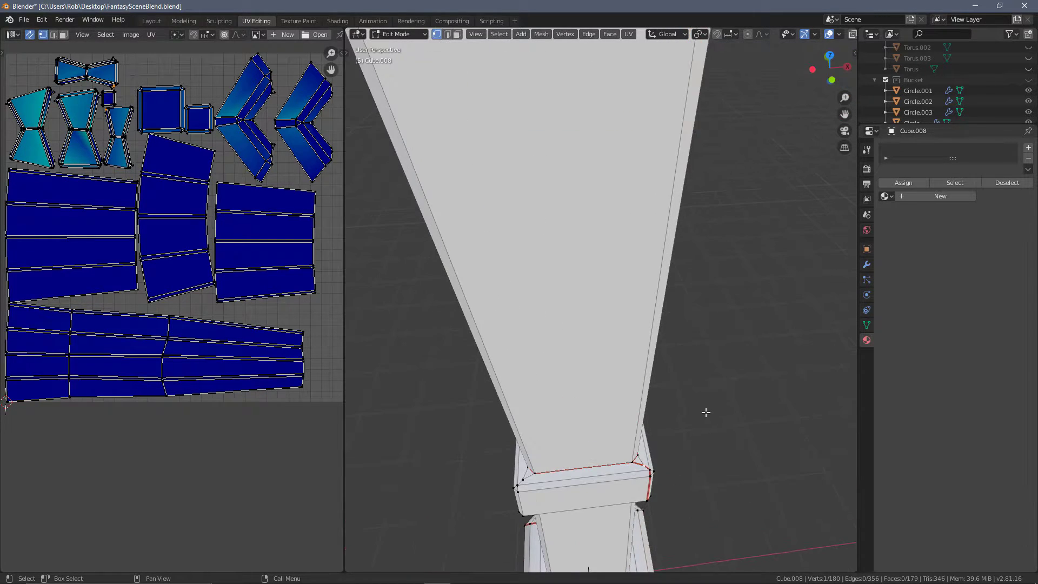
scroll(633, 354, down, 1)
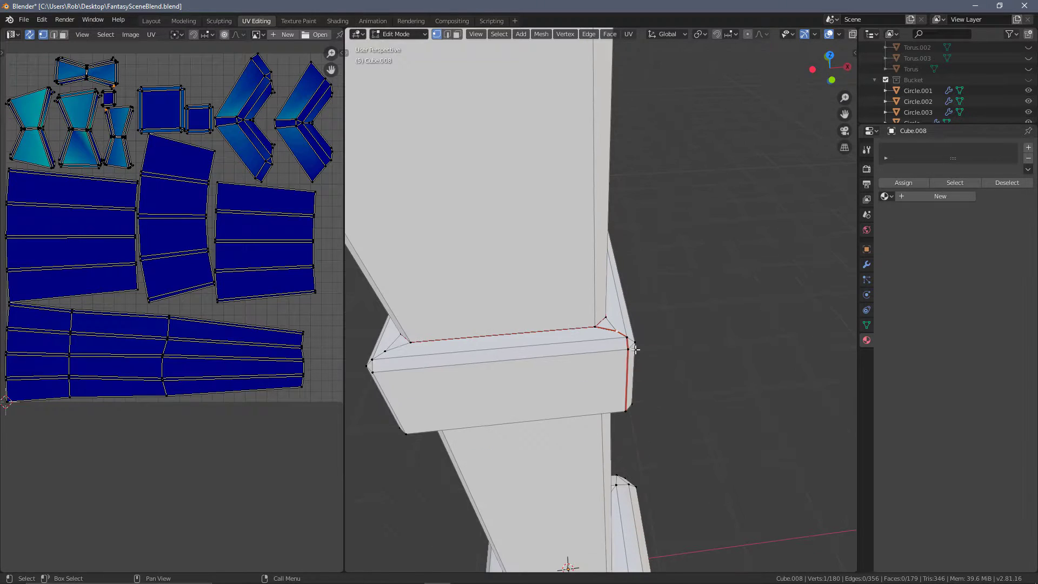
scroll(639, 339, up, 2)
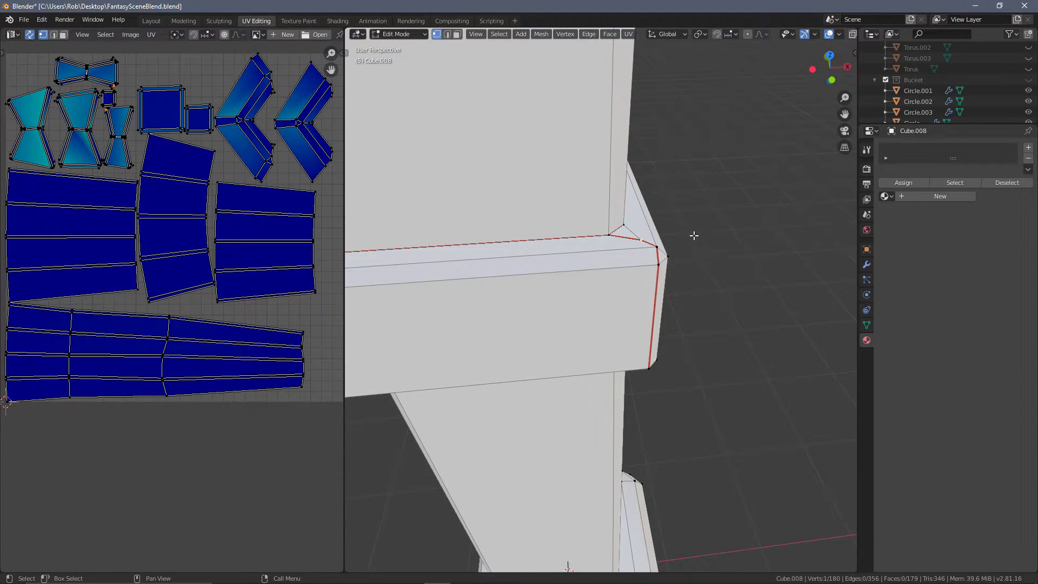
middle_drag(665, 227, 643, 261)
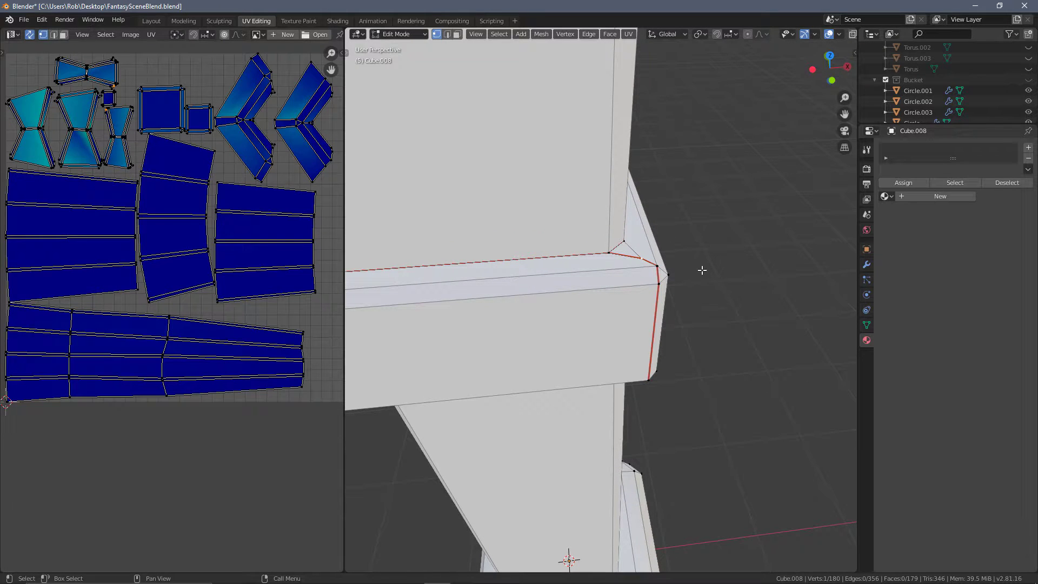
scroll(650, 288, up, 2)
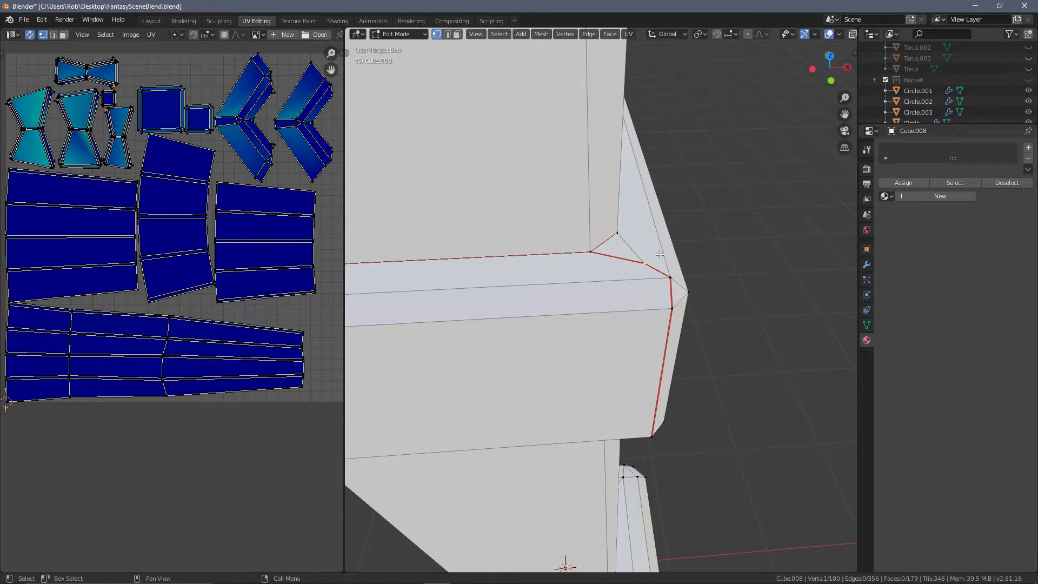
Switch to the Modeling workspace and merge the two close vertices at the upper collar's seamed top corner with At Last
click(183, 20)
middle_drag(463, 208, 466, 303)
scroll(491, 296, up, 4)
scroll(491, 297, down, 3)
shift+middle_drag(481, 227, 571, 317)
scroll(436, 268, up, 1)
click(566, 318)
shift+click(574, 332)
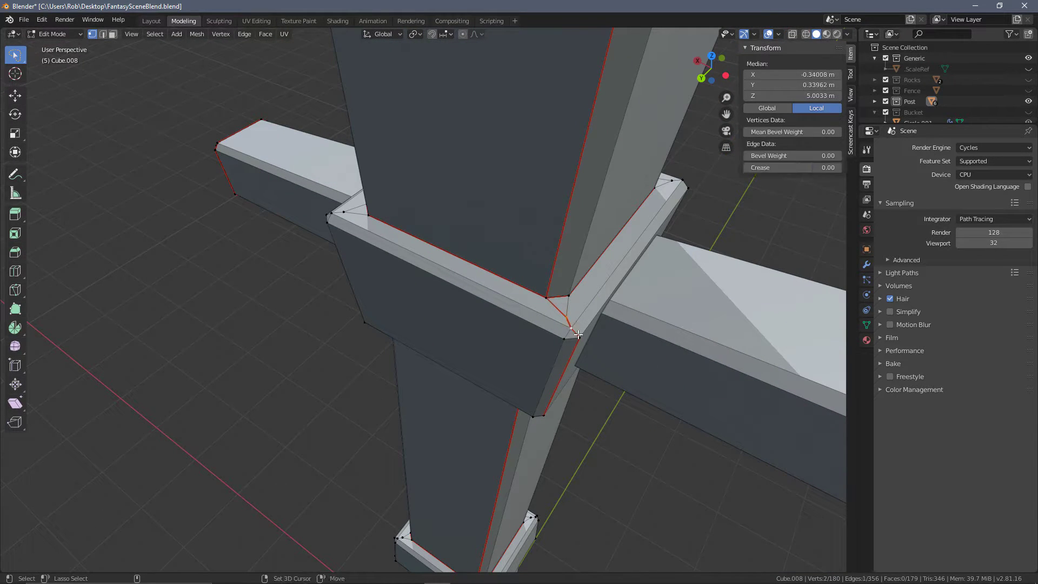
key(m)
click(585, 341)
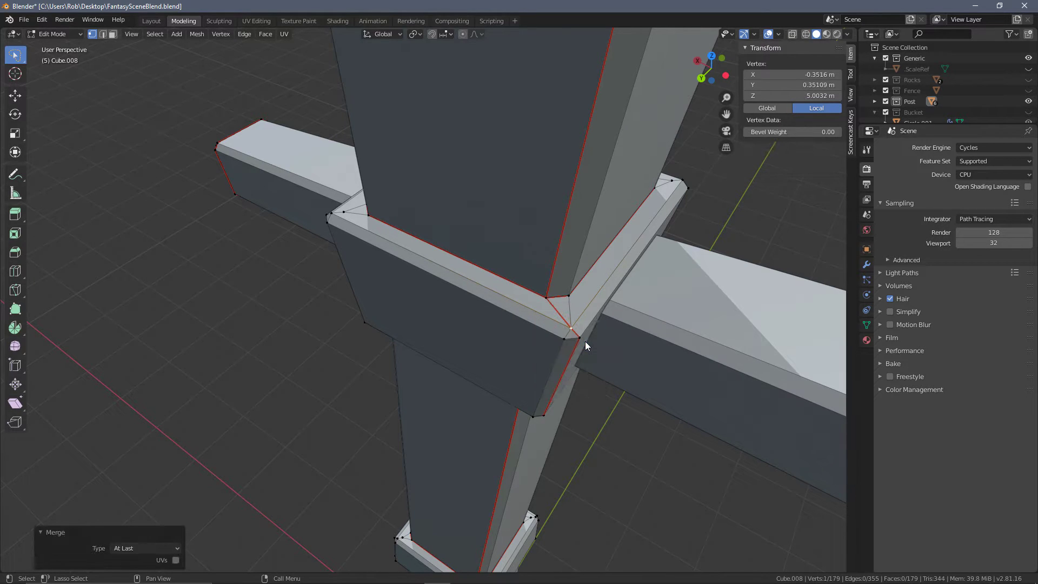
Merge the two close vertices at the adjacent top corner of the upper collar's front edge with At Last
click(339, 209)
shift+click(333, 212)
key(alt+m)
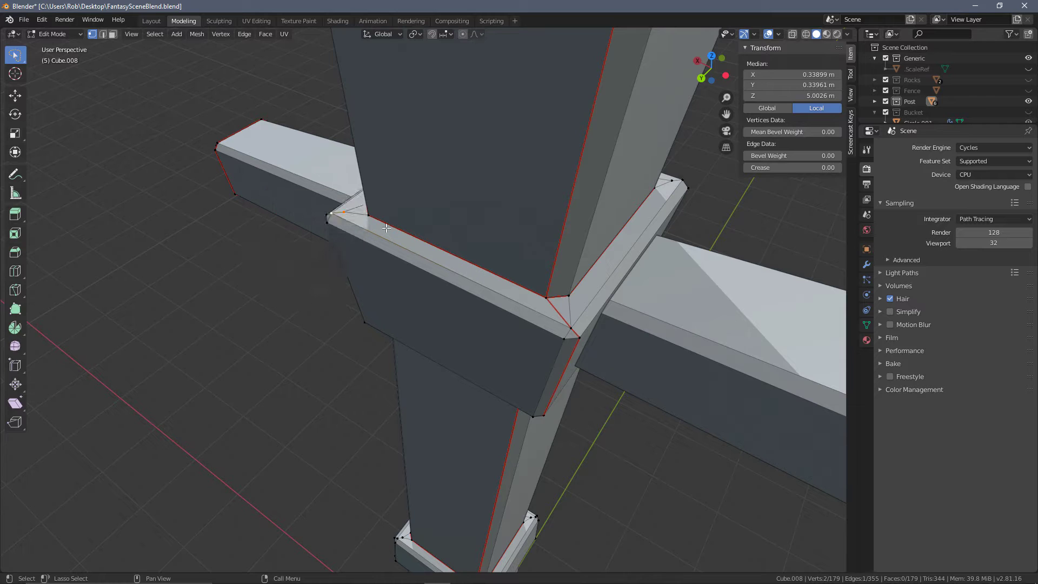
middle_drag(671, 240, 270, 281)
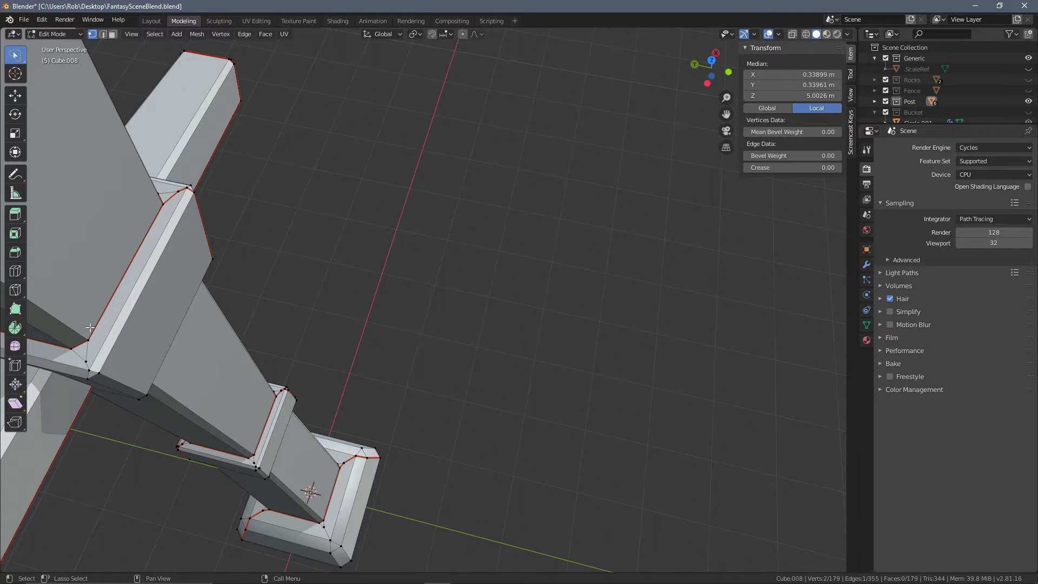
middle_drag(173, 297, 267, 287)
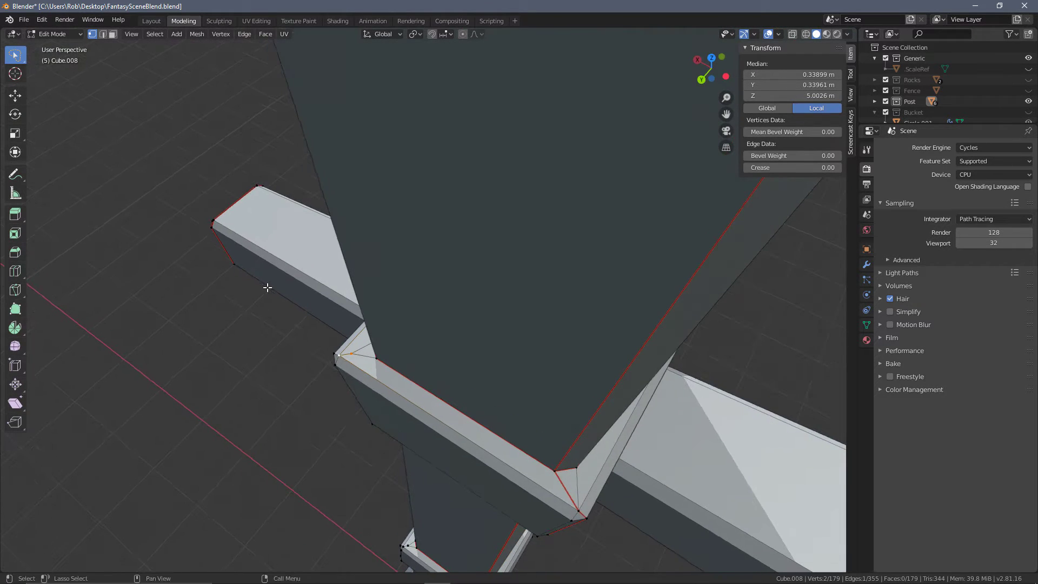
click(341, 354)
shift+click(351, 354)
key(m)
click(311, 356)
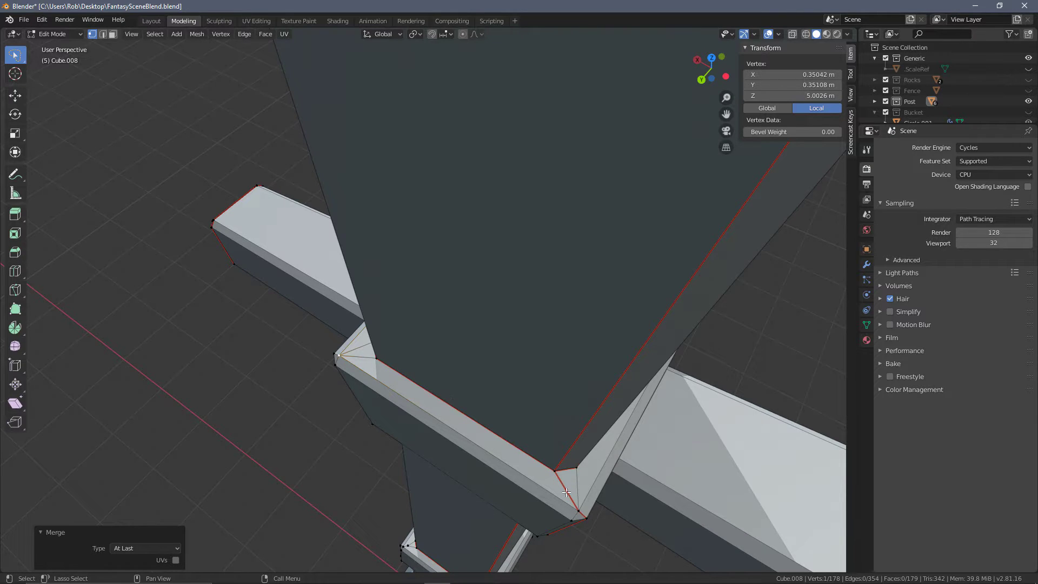
Merge the doubled vertices at the upper collar's unseamed top corner on the opposite side of the post with At Last
middle_drag(322, 379, 437, 288)
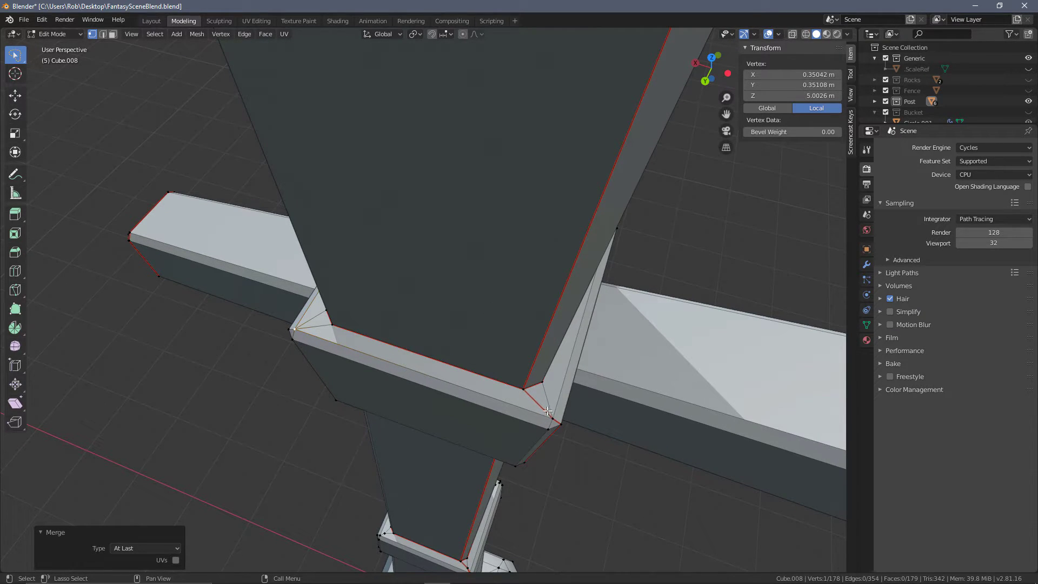
scroll(606, 396, down, 3)
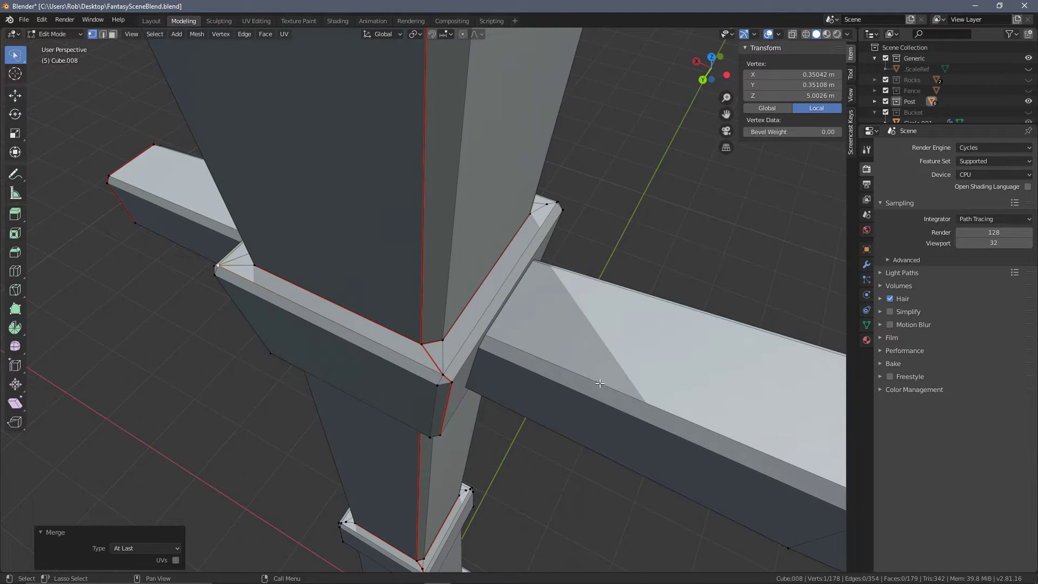
middle_drag(605, 340, 560, 333)
mouse_move(463, 288)
middle_down()
mouse_move(373, 269)
mouse_move(482, 284)
middle_up()
scroll(394, 283, up, 4)
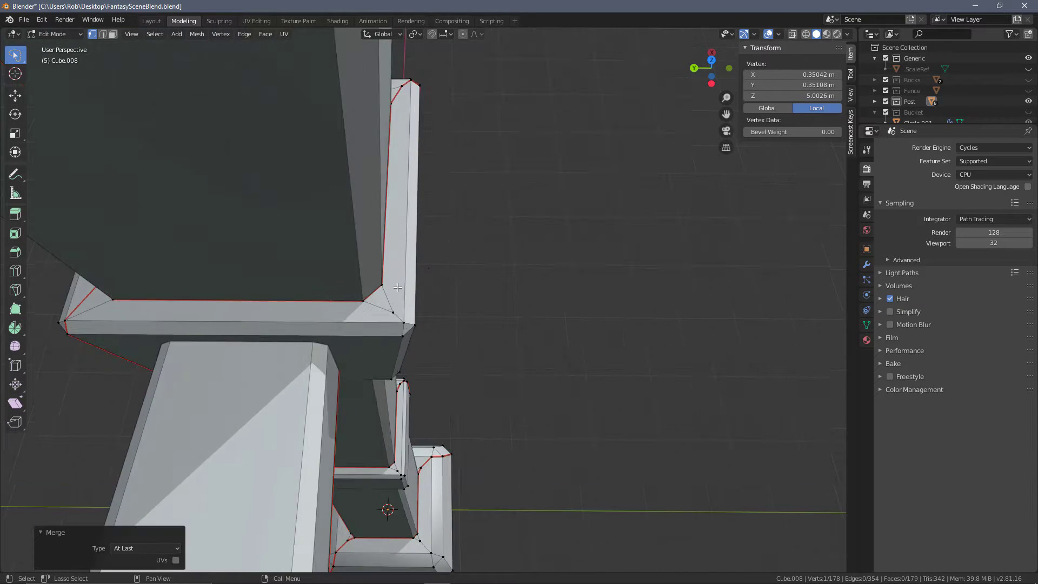
click(367, 324)
shift+click(385, 337)
key(alt+m)
click(385, 332)
scroll(463, 280, down, 3)
middle_drag(463, 280, 485, 320)
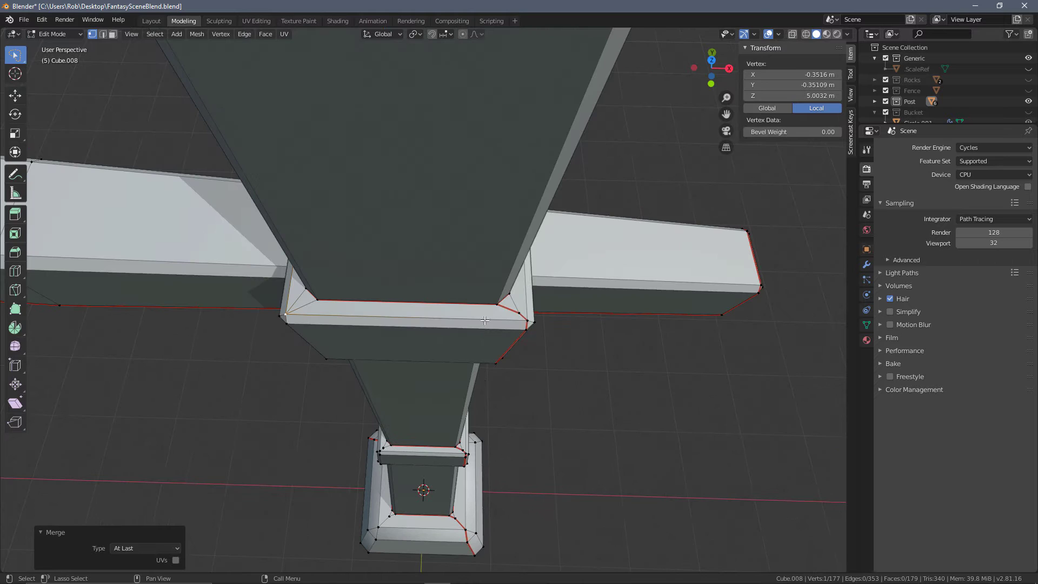
Merge the two close vertices at the remaining top corner of the upper collar, beside its corner seam, with At Last
shift+click(521, 313)
key(m)
click(543, 337)
middle_drag(545, 350, 500, 329)
scroll(499, 231, up, 2)
scroll(420, 223, up, 2)
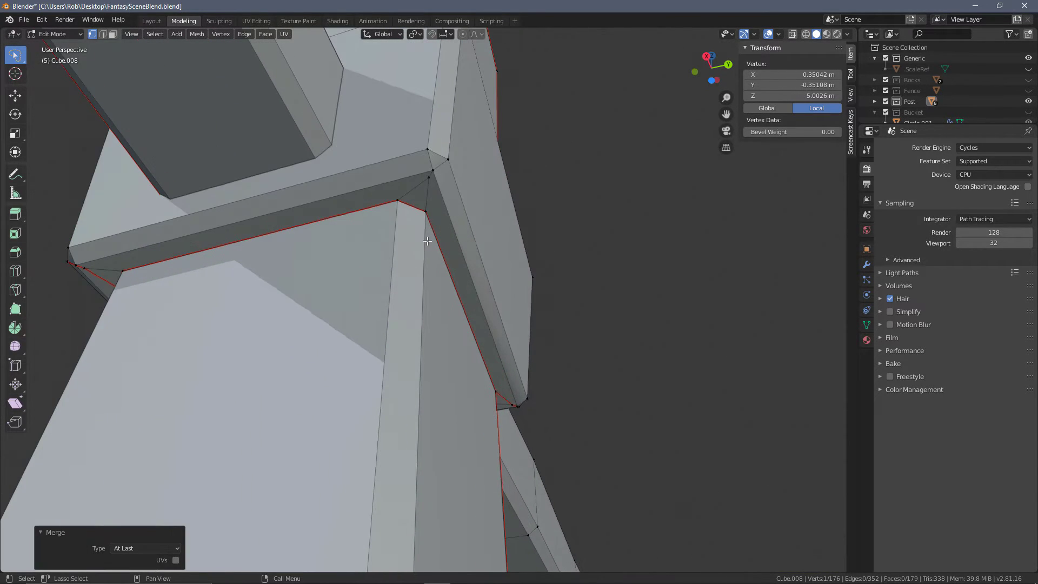
Merge the two close vertices at the unseamed corner on the underside of the upper collar with At Last
click(426, 211)
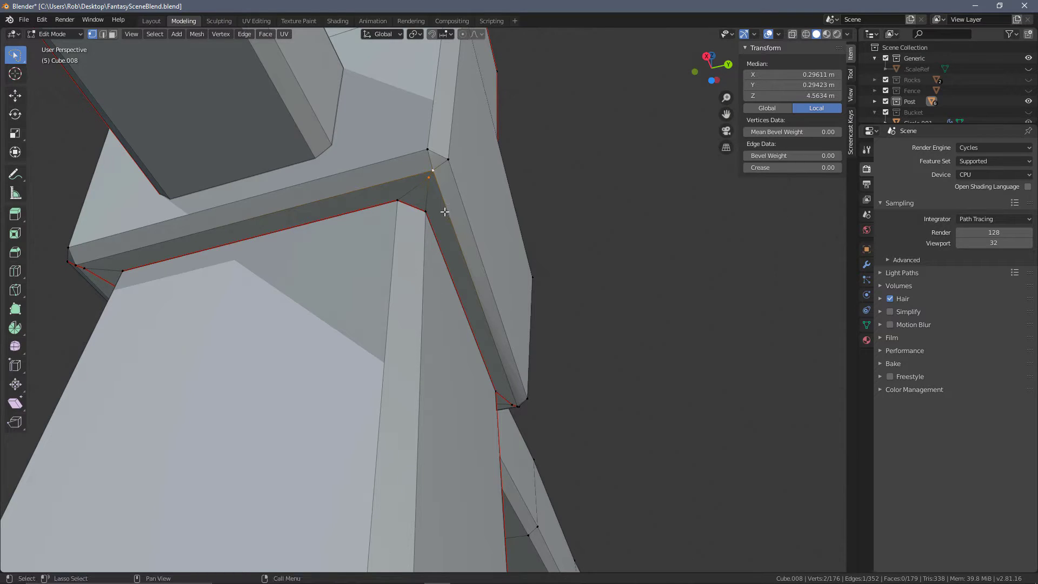
click(429, 178)
shift+click(433, 171)
key(alt+m)
click(439, 192)
middle_drag(514, 306, 491, 308)
Merge the two close vertices at the neighbouring seamed corner on the upper collar's underside
click(525, 376)
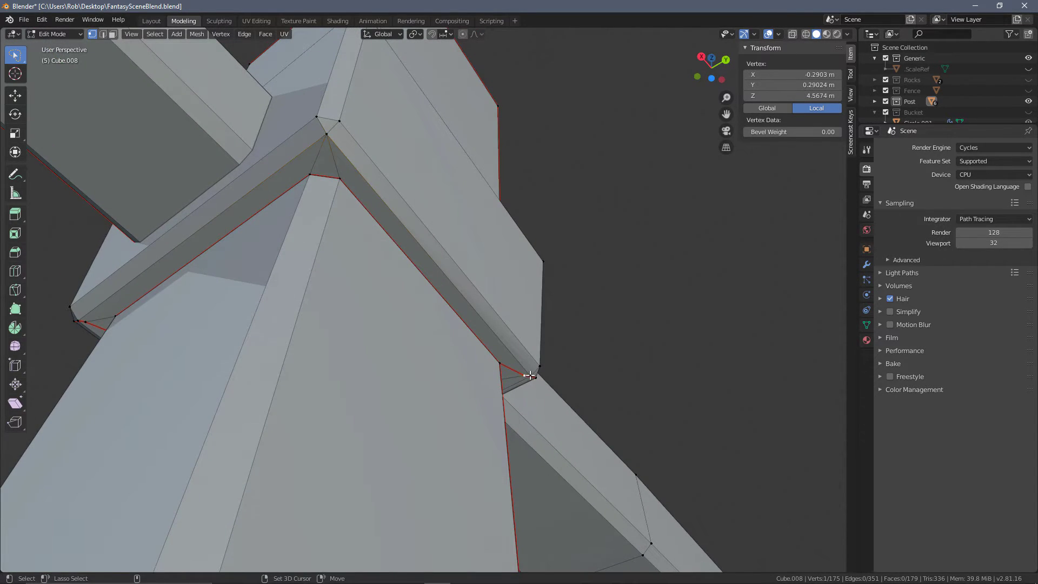
shift+click(531, 376)
key(m)
click(527, 379)
middle_drag(560, 407, 651, 250)
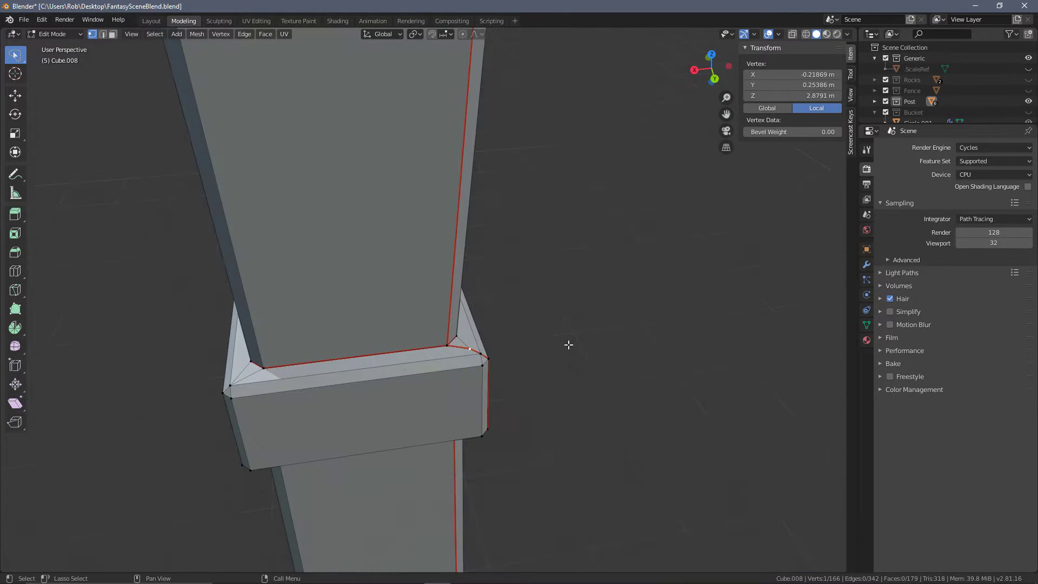
Merge the two close vertices at the lower collar's seamed top corner with At Last
scroll(567, 353, up, 2)
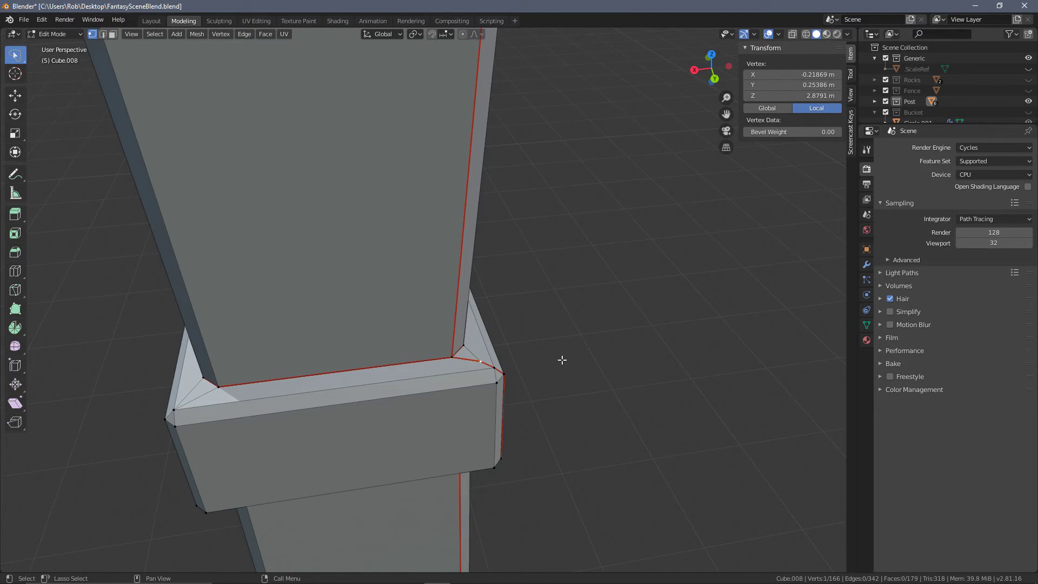
middle_drag(561, 361, 539, 364)
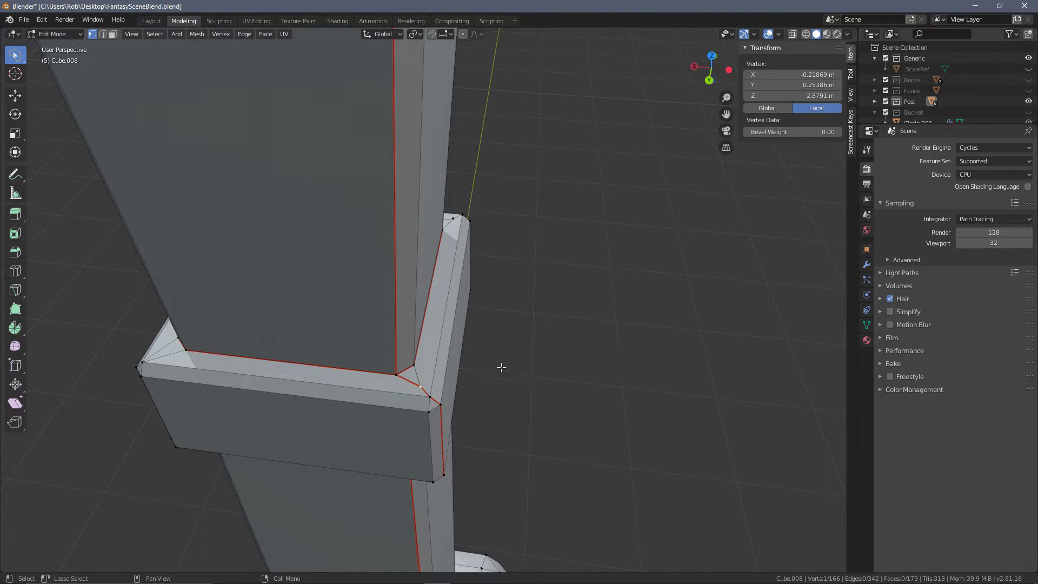
scroll(493, 390, up, 2)
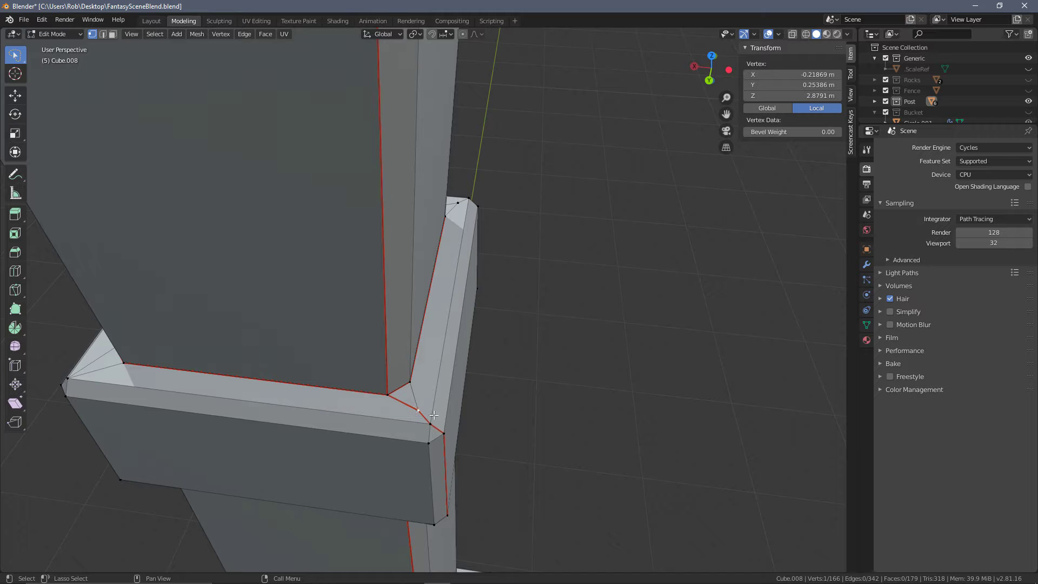
scroll(433, 421, up, 2)
shift+middle_drag(433, 506, 415, 457)
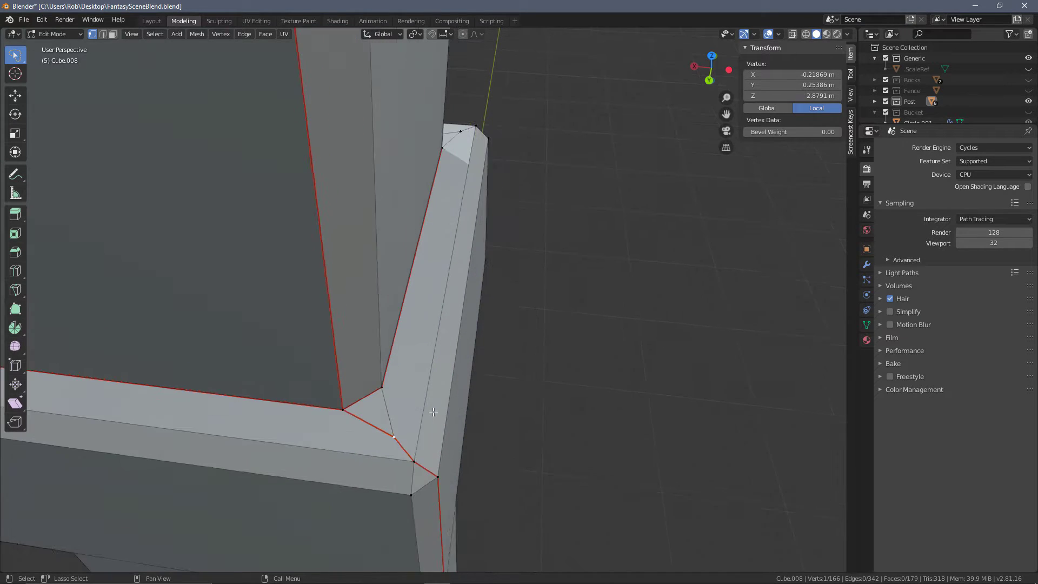
shift+click(415, 458)
key(m)
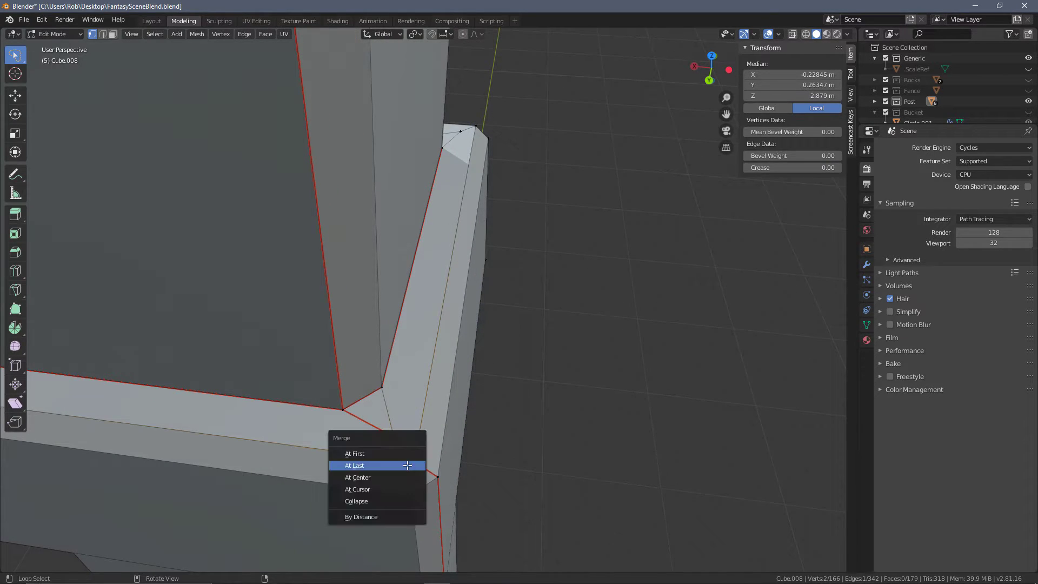
click(406, 463)
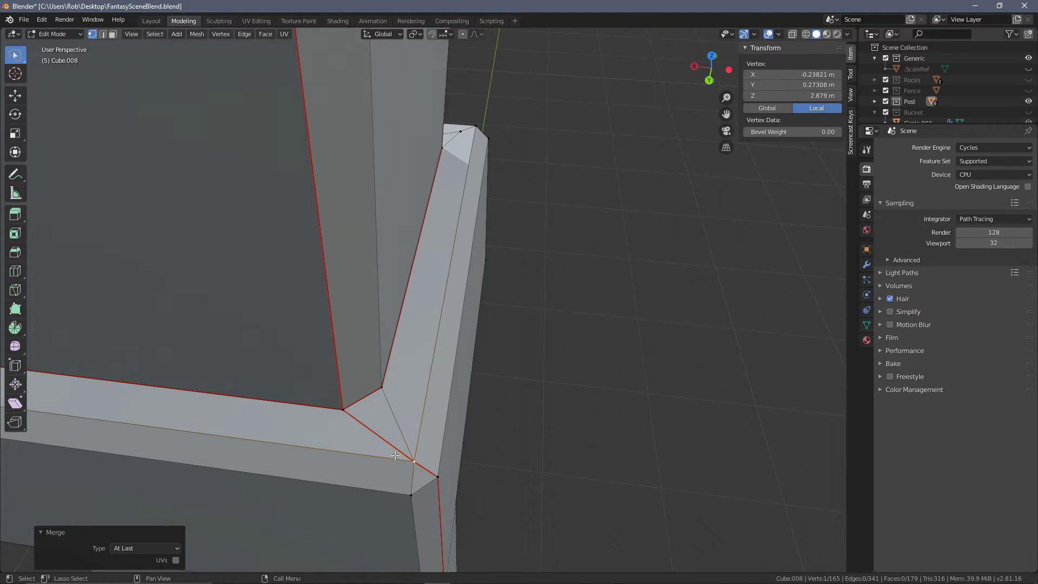
Merge the doubled vertices at the next, unseamed top corner of the lower collar with At Last
middle_drag(414, 463, 566, 242)
scroll(299, 425, down, 3)
click(569, 231)
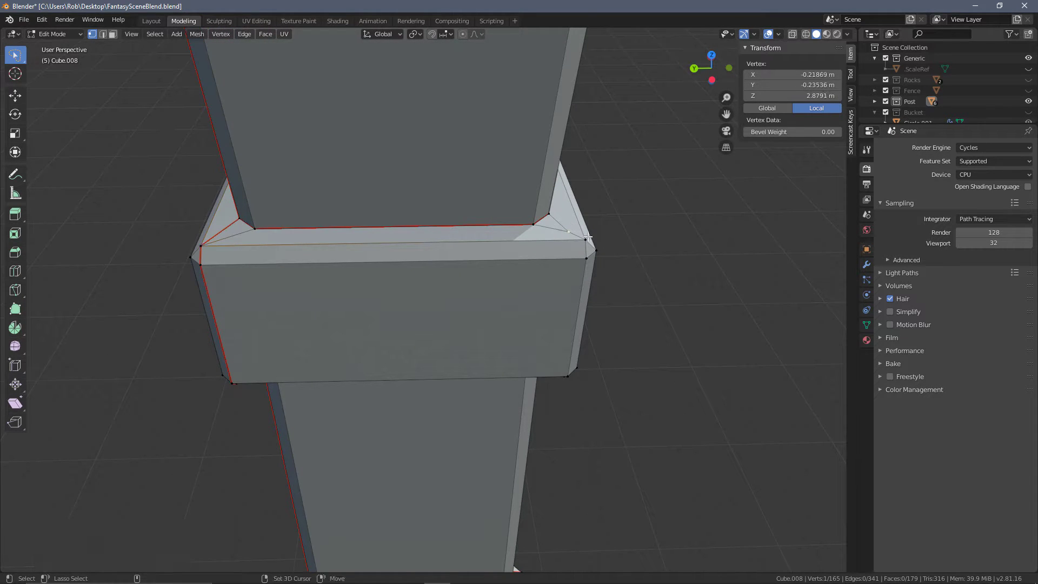
shift+click(586, 241)
key(alt+m)
click(589, 237)
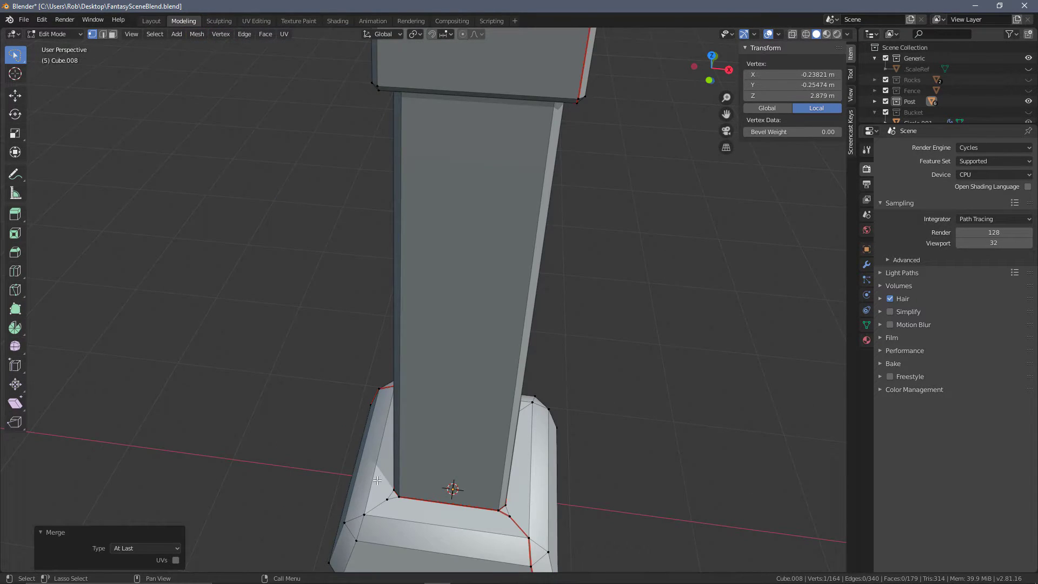
Merge the doubled vertices at two neighbouring top corners of the post's base, around the foot of the shaft
middle_drag(377, 480, 494, 397)
click(501, 399)
shift+click(515, 434)
key(alt+m)
alt+middle_drag(514, 434, 435, 428)
click(700, 486)
shift+click(742, 527)
key(m)
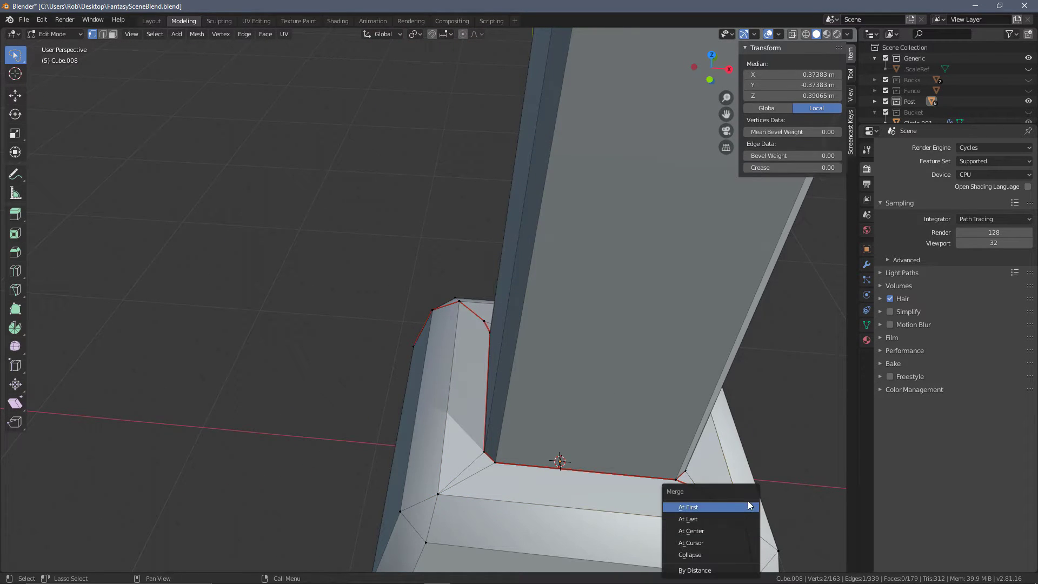
click(748, 501)
Merge the doubled vertices at the remaining two top corners of the base with At Last
middle_drag(747, 502, 441, 407)
shift+click(475, 411)
key(alt+m)
click(482, 413)
click(474, 287)
shift+click(505, 291)
key(m)
click(507, 293)
Switch to the UV Editing workspace and examine the post's UV islands next to the model
middle_drag(507, 293, 635, 384)
scroll(635, 384, down, 5)
scroll(459, 401, up, 8)
scroll(459, 401, down, 8)
middle_drag(459, 401, 794, 299)
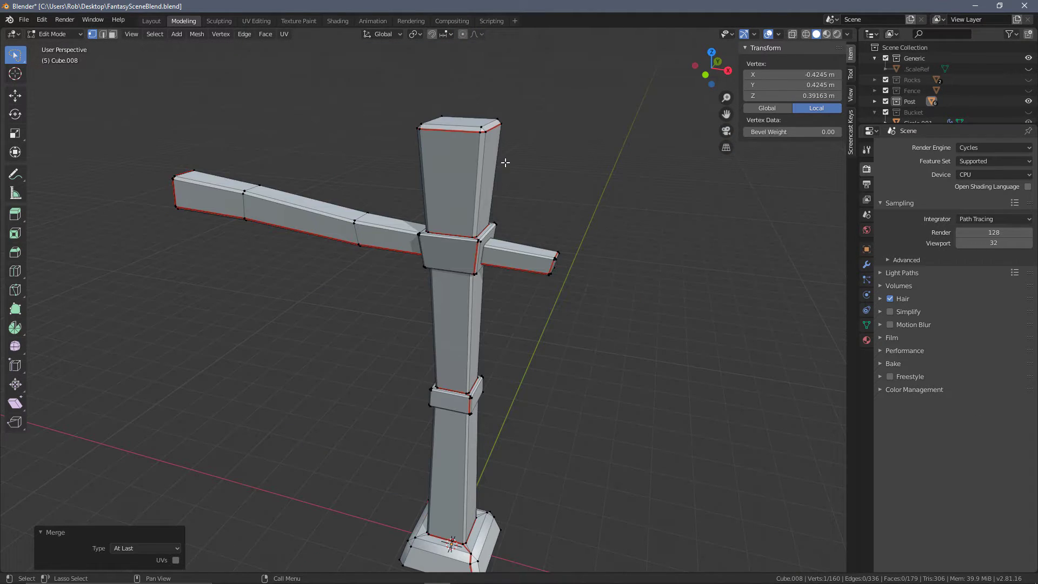
click(256, 20)
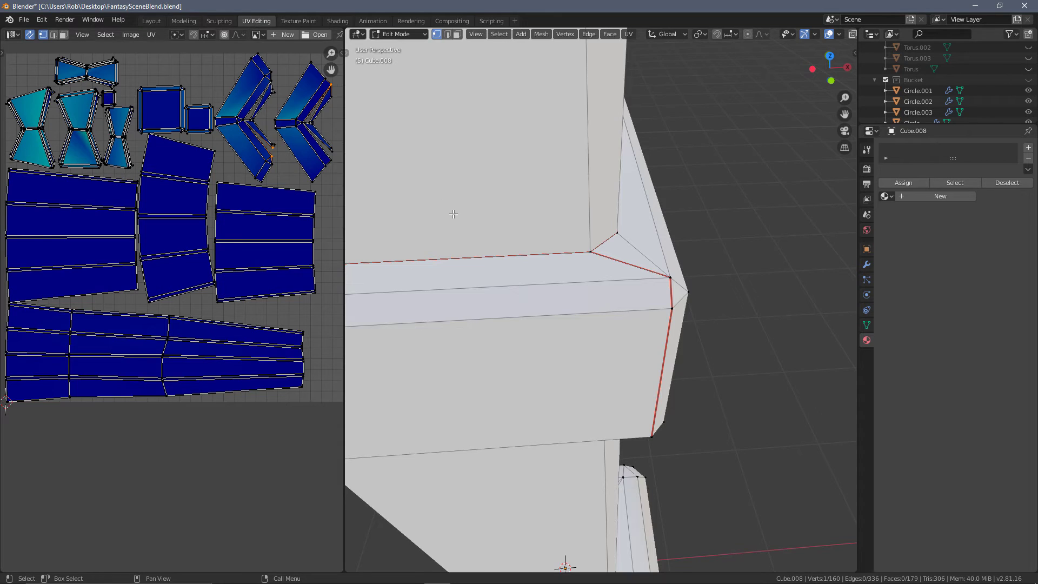
scroll(107, 133, down, 3)
scroll(156, 170, up, 4)
scroll(529, 204, down, 3)
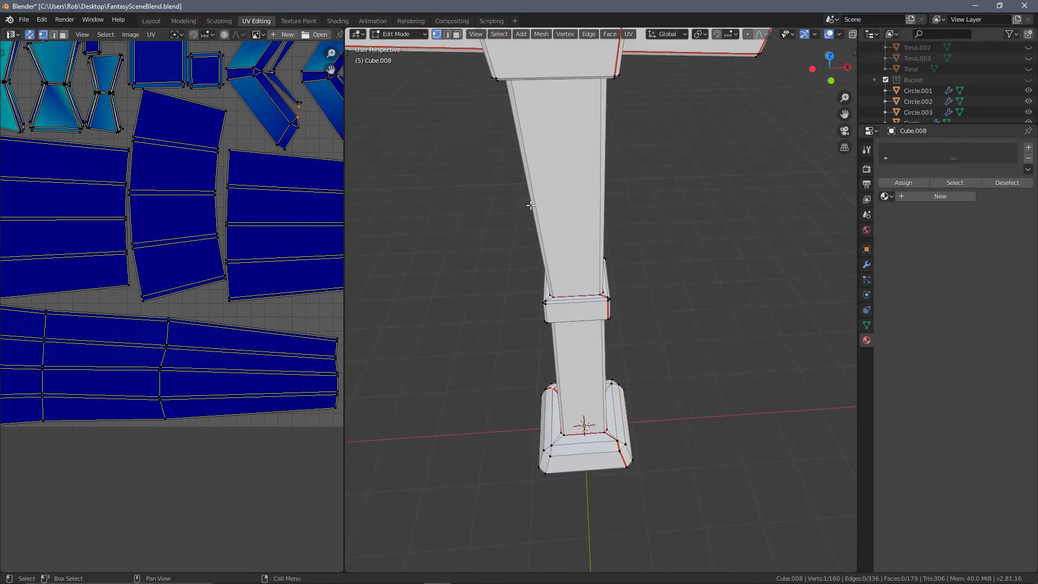
shift+middle_drag(528, 204, 621, 341)
scroll(93, 150, down, 3)
scroll(157, 216, up, 5)
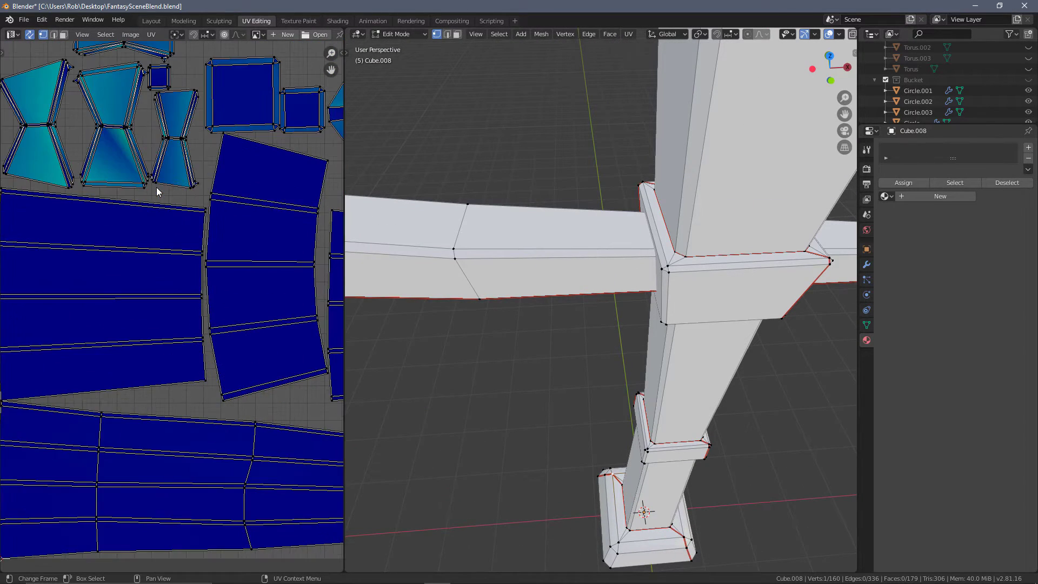
scroll(182, 283, down, 2)
scroll(183, 283, up, 2)
scroll(618, 296, down, 4)
Select the entire post mesh, unwrap it again and check the resulting UV layout
key(a)
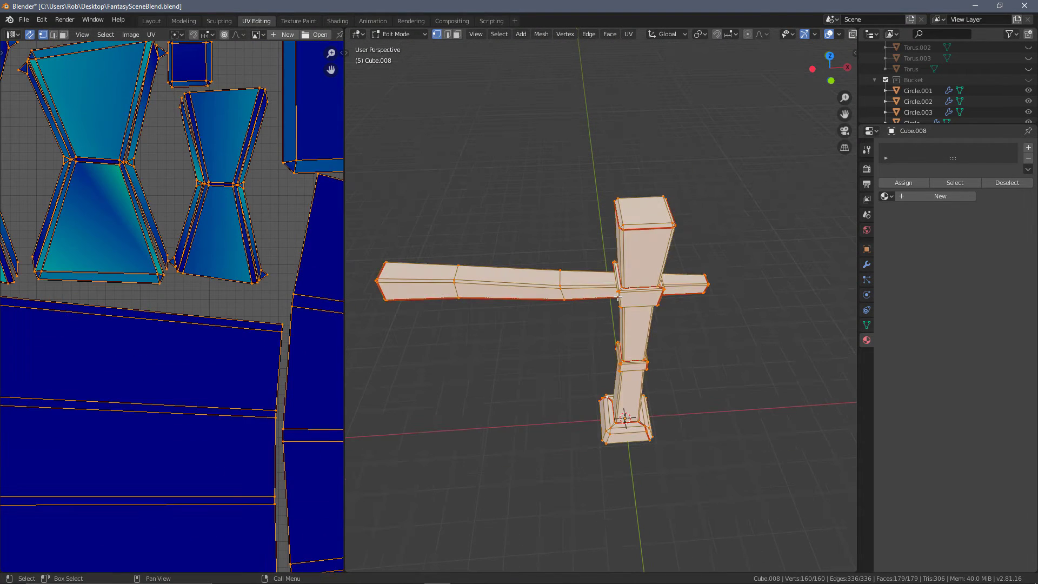
key(u)
click(618, 297)
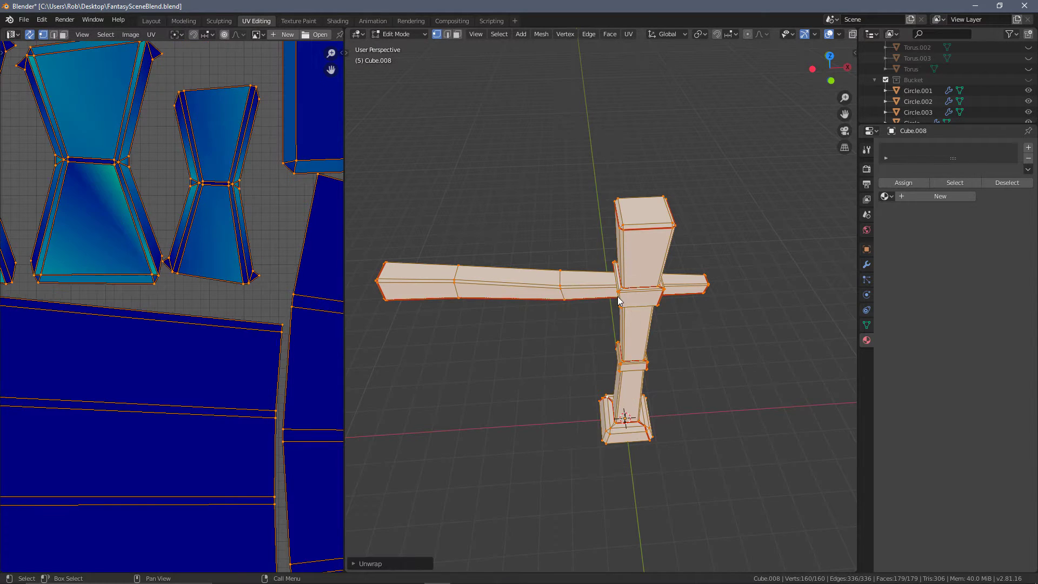
scroll(213, 146, down, 3)
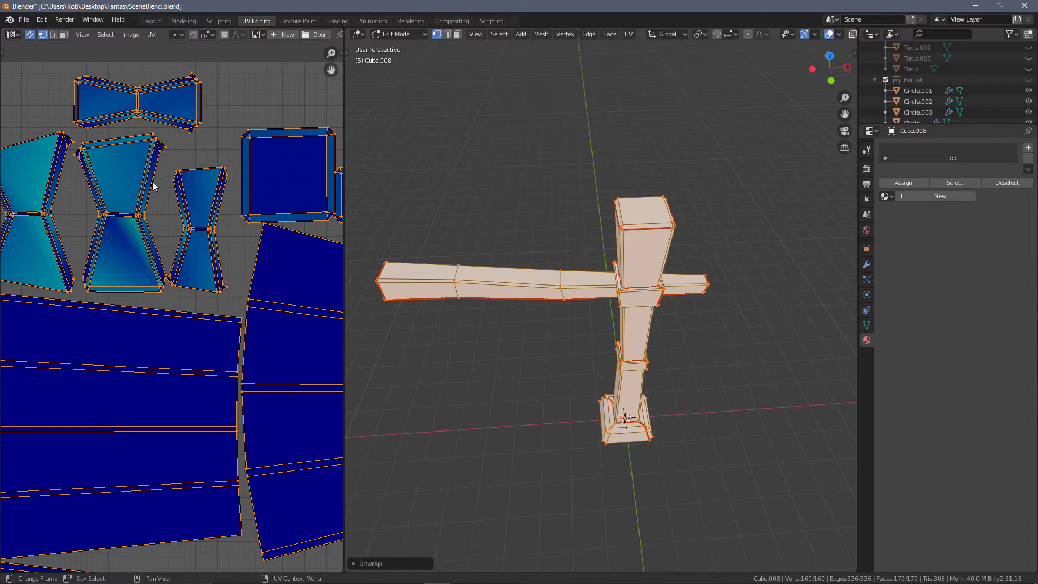
scroll(152, 175, up, 2)
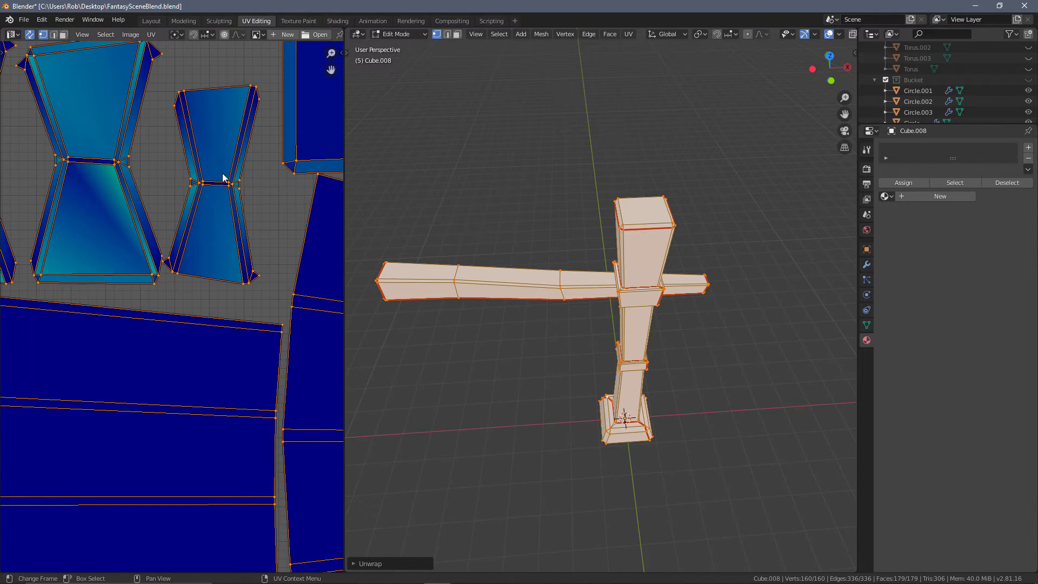
scroll(676, 293, up, 1)
middle_drag(683, 261, 615, 297)
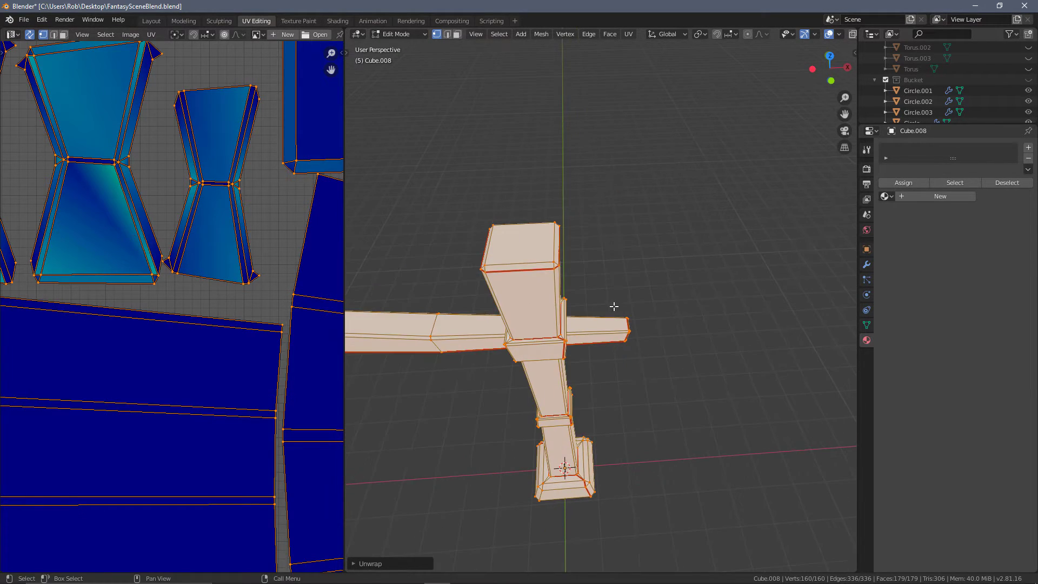
scroll(603, 304, up, 4)
scroll(276, 248, down, 5)
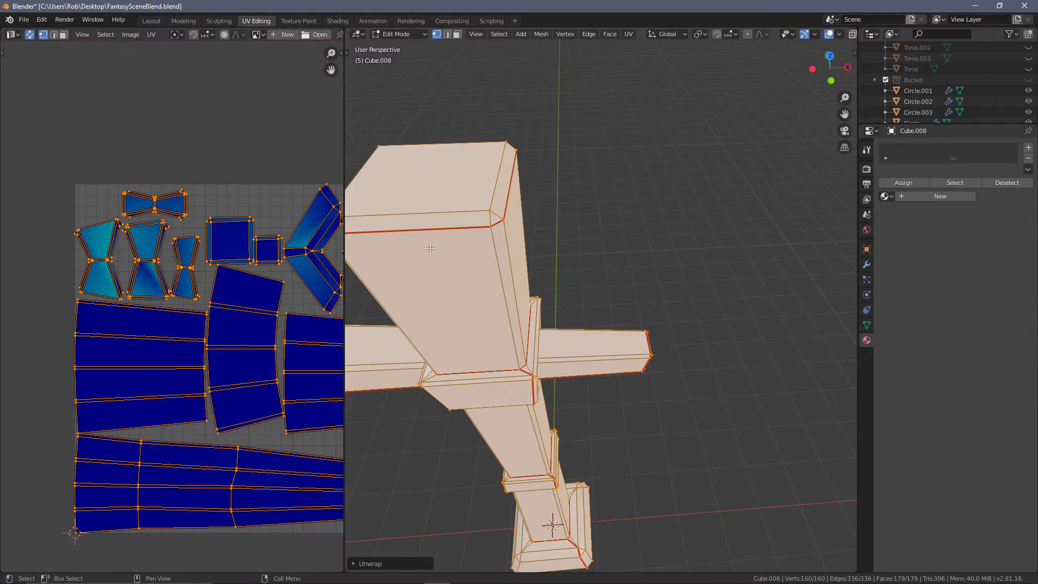
Clear the selection and pick the linked faces of the post's head and top cap to locate their UV islands
key(alt+a)
middle_drag(482, 248, 615, 269)
scroll(615, 269, down, 2)
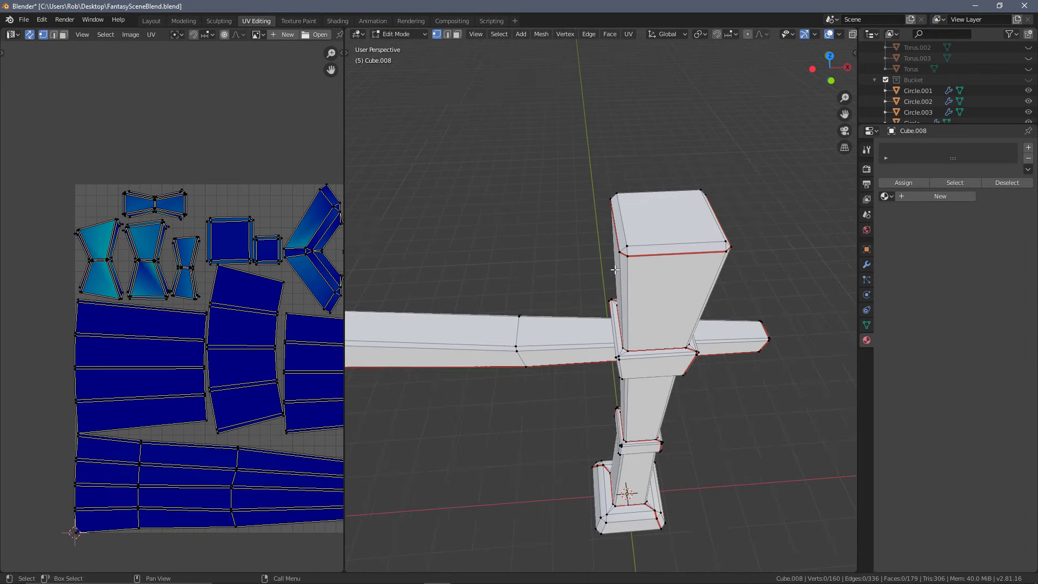
key(3)
key(l)
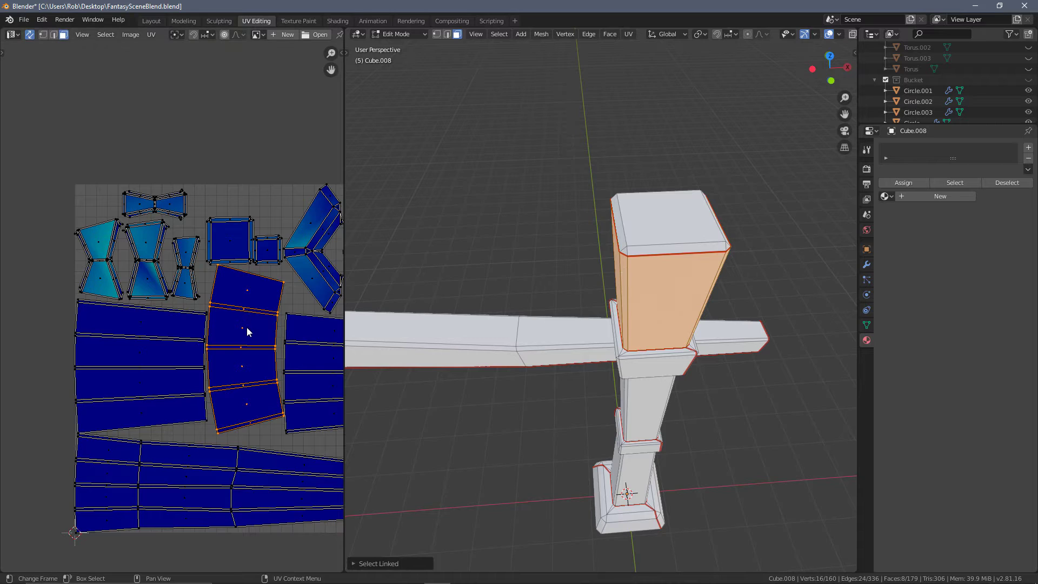
shift+middle_drag(679, 215, 627, 178)
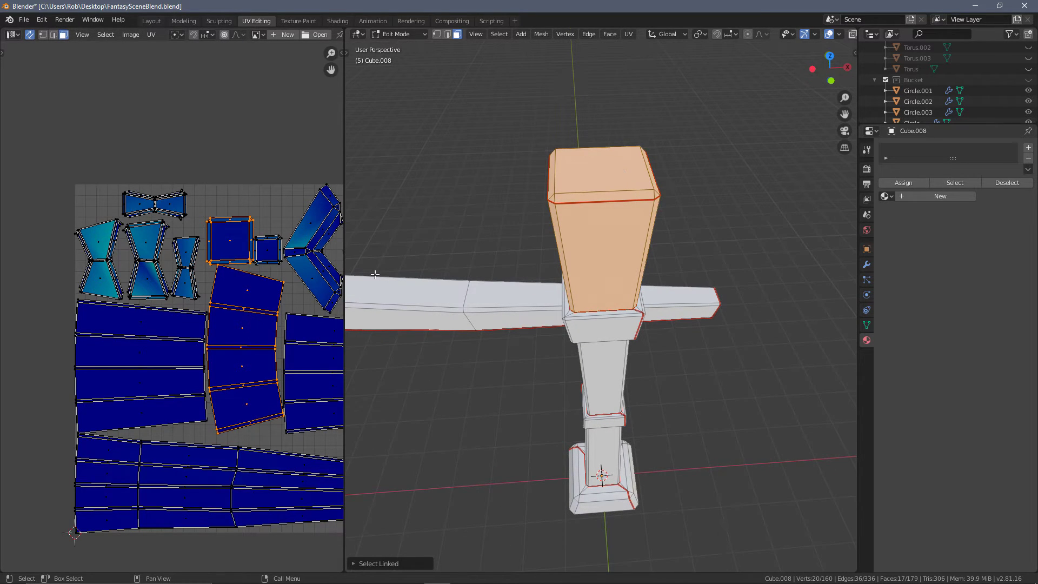
Add the linked faces of one half of the base to the selection and examine its V-shaped UV island
key(l)
shift+middle_drag(695, 417, 553, 382)
scroll(567, 368, up, 5)
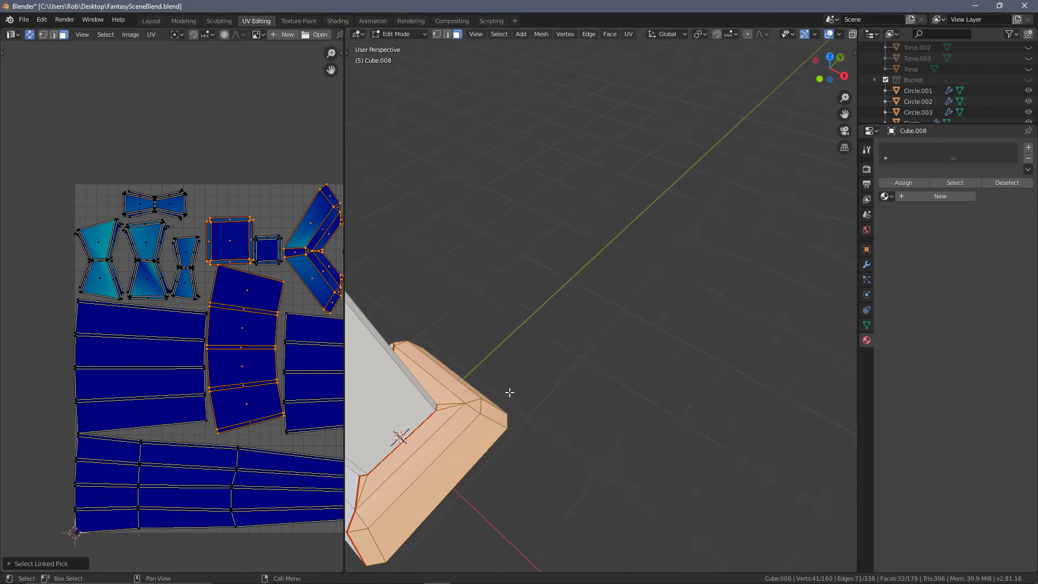
scroll(488, 413, down, 2)
middle_drag(487, 413, 444, 447)
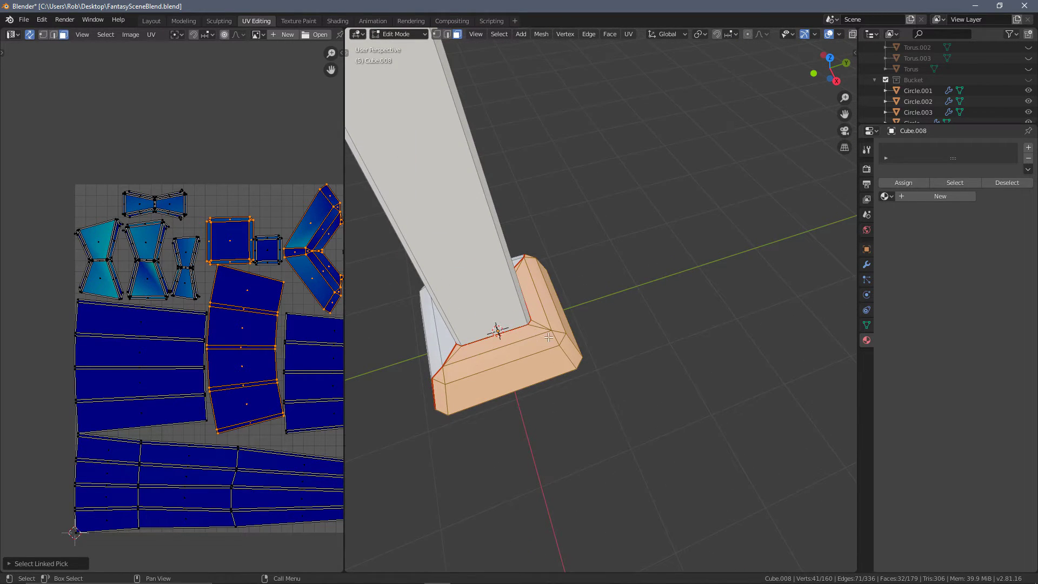
middle_drag(595, 364, 628, 358)
scroll(287, 276, down, 1)
middle_drag(291, 263, 240, 265)
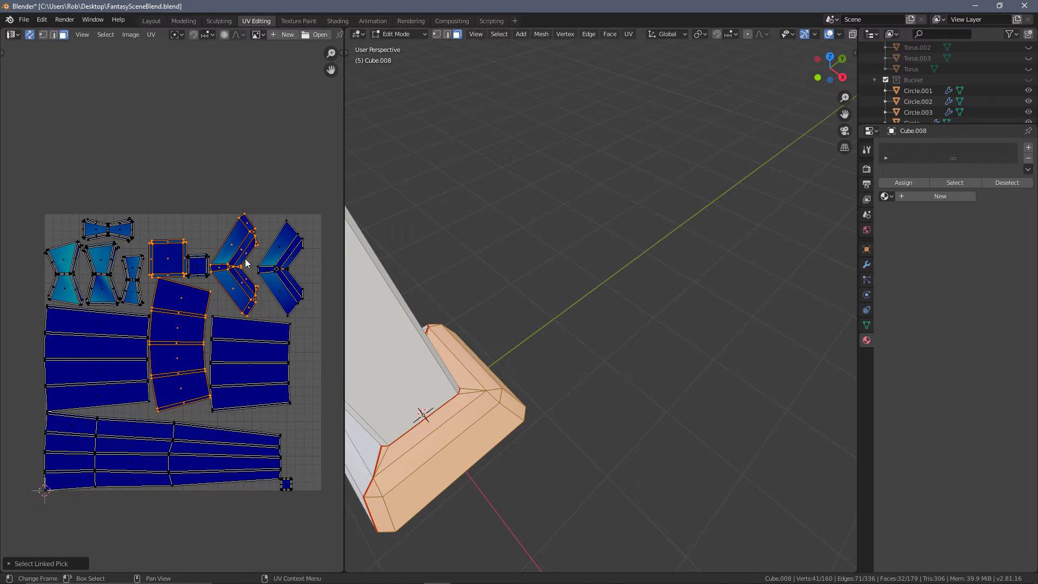
middle_drag(480, 282, 638, 368)
Mark a seam down the upper collar's unseamed corner beside the long arm, from the top rim to the underside
scroll(568, 337, down, 4)
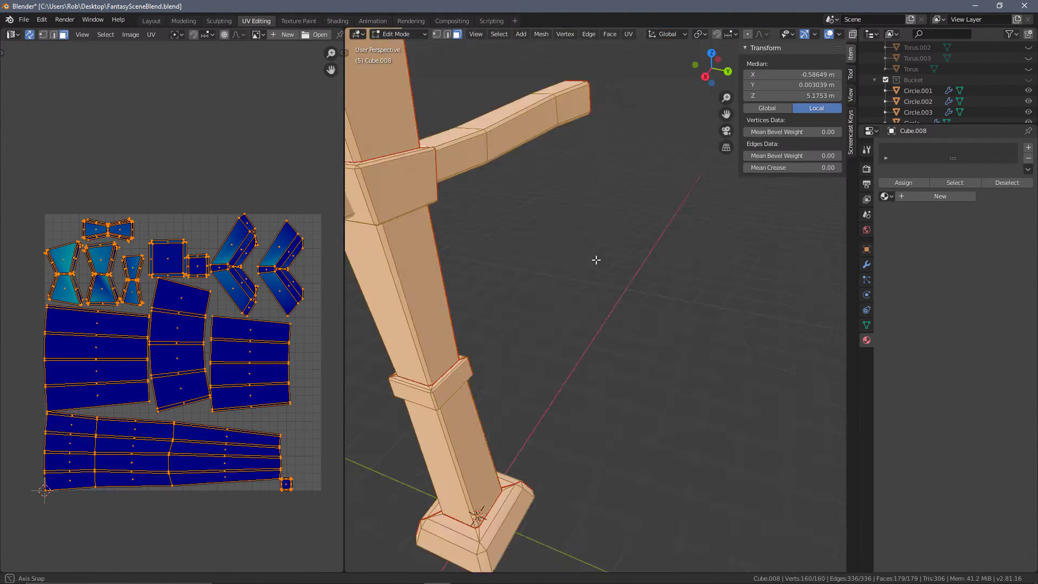
middle_drag(595, 260, 767, 308)
middle_drag(643, 271, 711, 241)
scroll(595, 286, up, 1)
middle_drag(595, 292, 655, 292)
click(664, 290)
key(Tab)
key(Tab)
key(2)
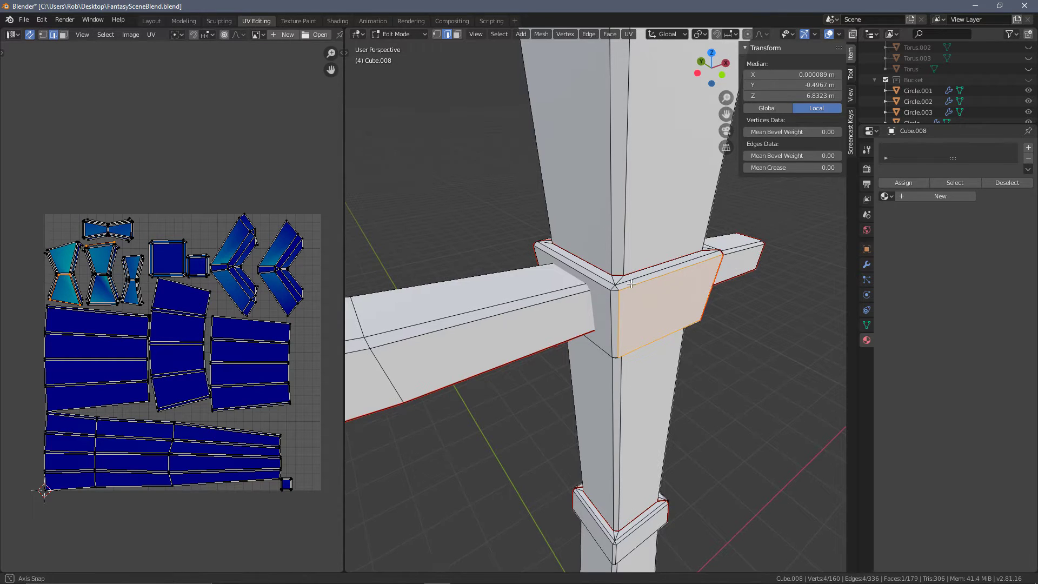
click(624, 280)
middle_drag(622, 278, 622, 328)
ctrl+click(622, 329)
key(ctrl+e)
click(622, 328)
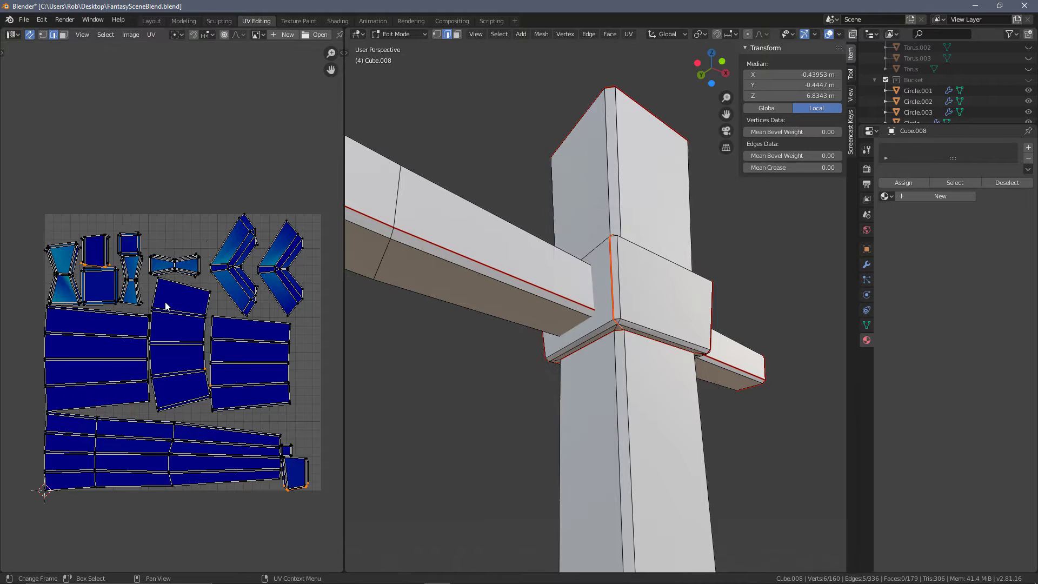
Mark a seam down the upper collar's unseamed corner beside the short arm, from the top rim to the underside
middle_drag(701, 325, 521, 359)
click(586, 314)
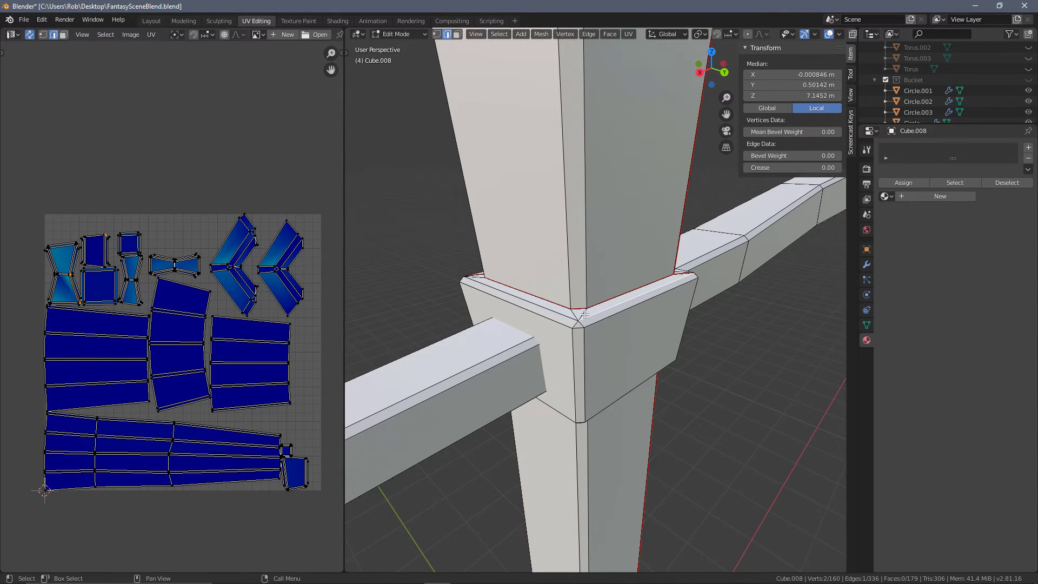
middle_drag(605, 351, 542, 272)
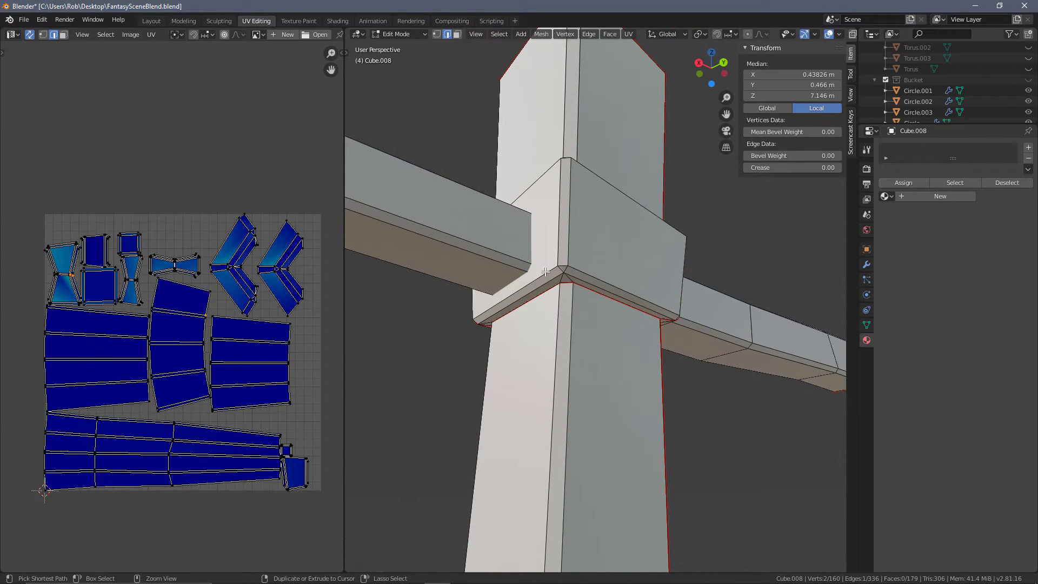
ctrl+click(566, 279)
key(ctrl+e)
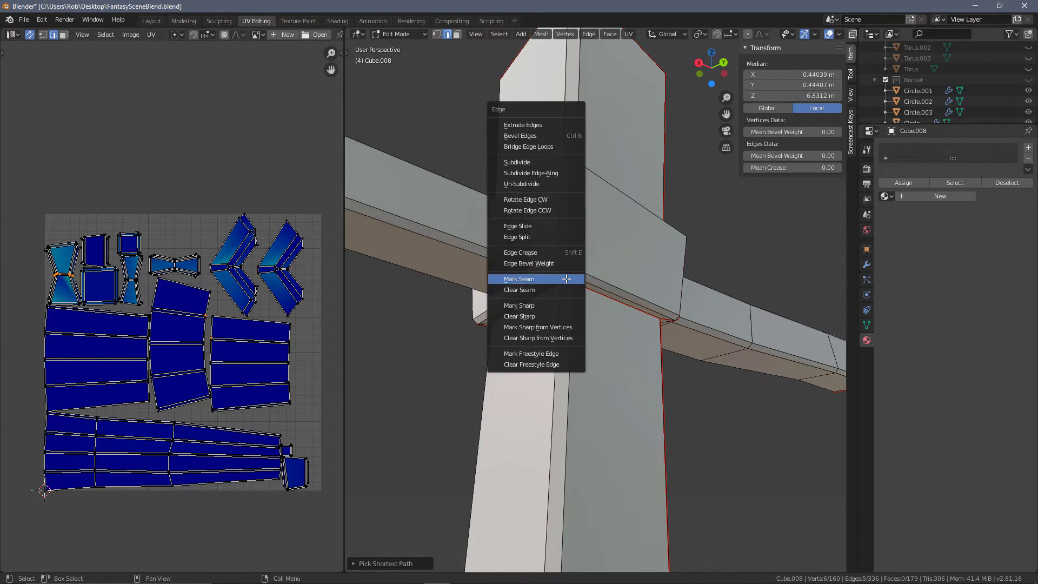
click(567, 278)
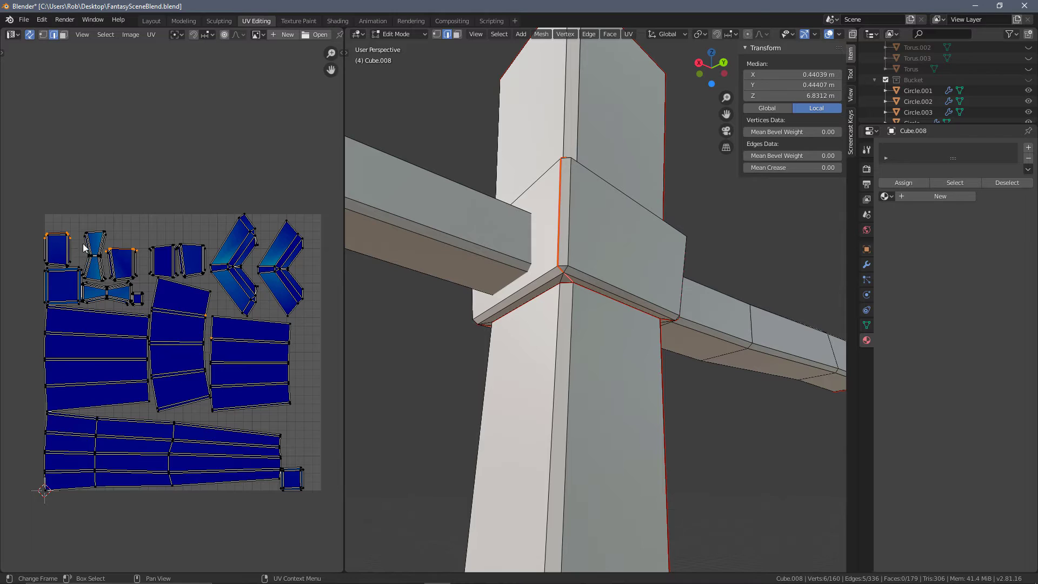
Mark a seam down the lower collar's unseamed corner on the short arm's side
middle_drag(696, 401, 692, 297)
scroll(666, 169, up, 3)
scroll(552, 163, down, 3)
middle_drag(552, 164, 621, 303)
click(587, 201)
shift+middle_drag(622, 303, 614, 234)
shift+middle_drag(752, 409, 551, 344)
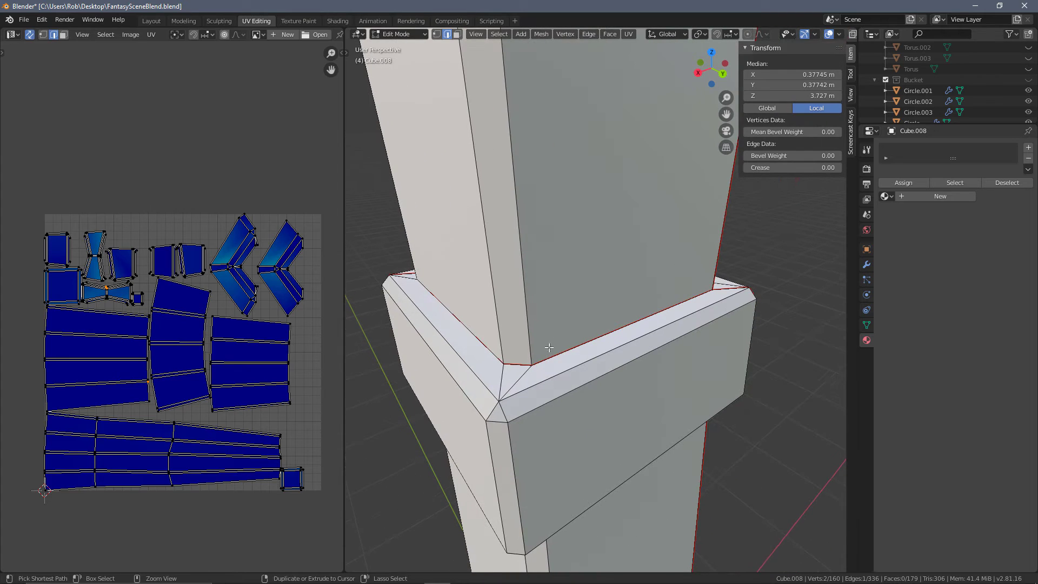
middle_drag(562, 276, 632, 420)
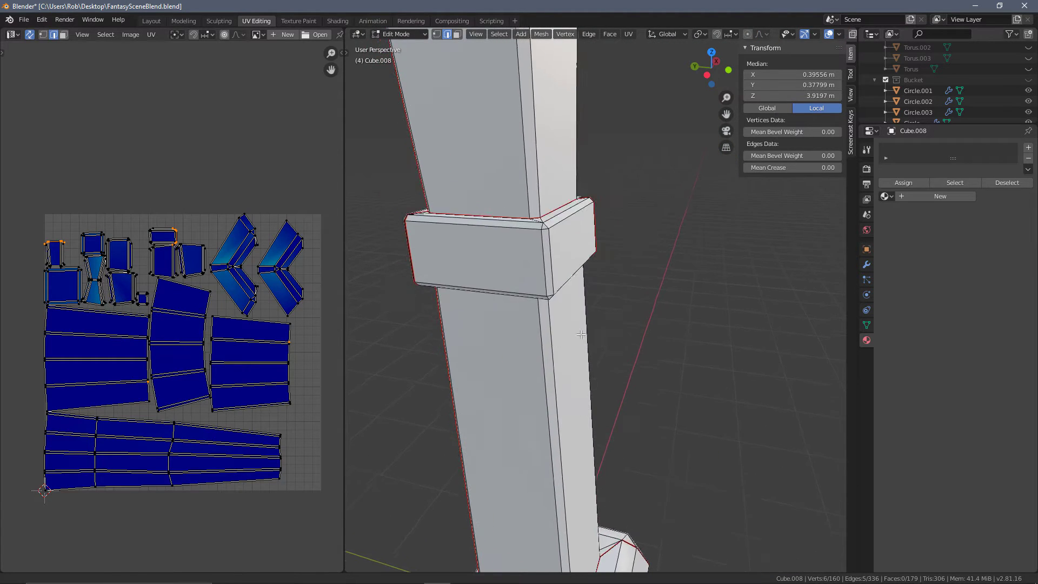
Mark a seam down the lower collar's diagonally opposite corner, on the long arm's side, through to the underside
scroll(641, 319, up, 2)
ctrl+click(658, 480)
right_click(632, 420)
click(631, 420)
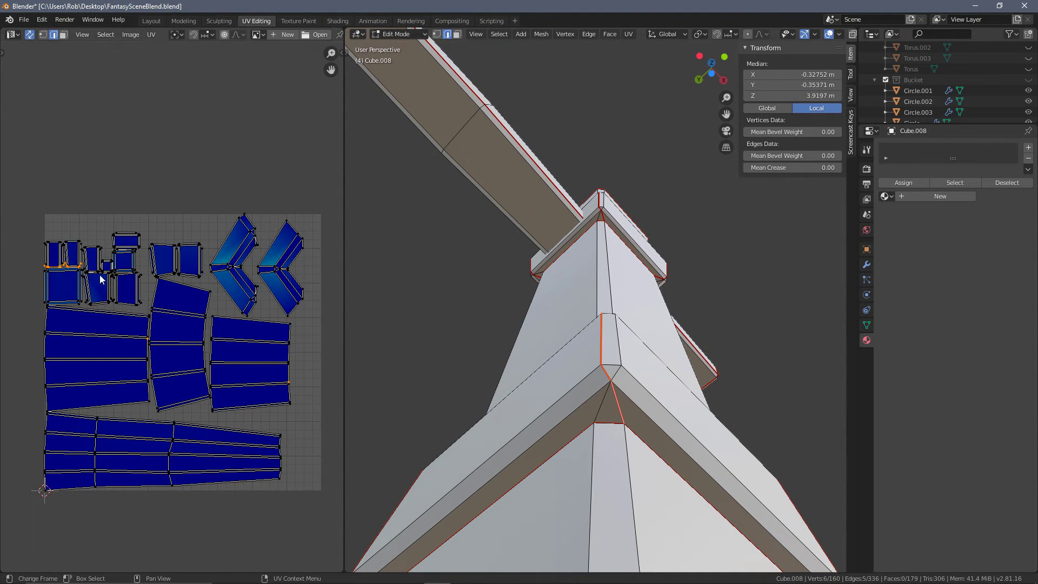
Add a material slot to the lantern post and give it the existing M_Texture material
scroll(287, 281, down, 3)
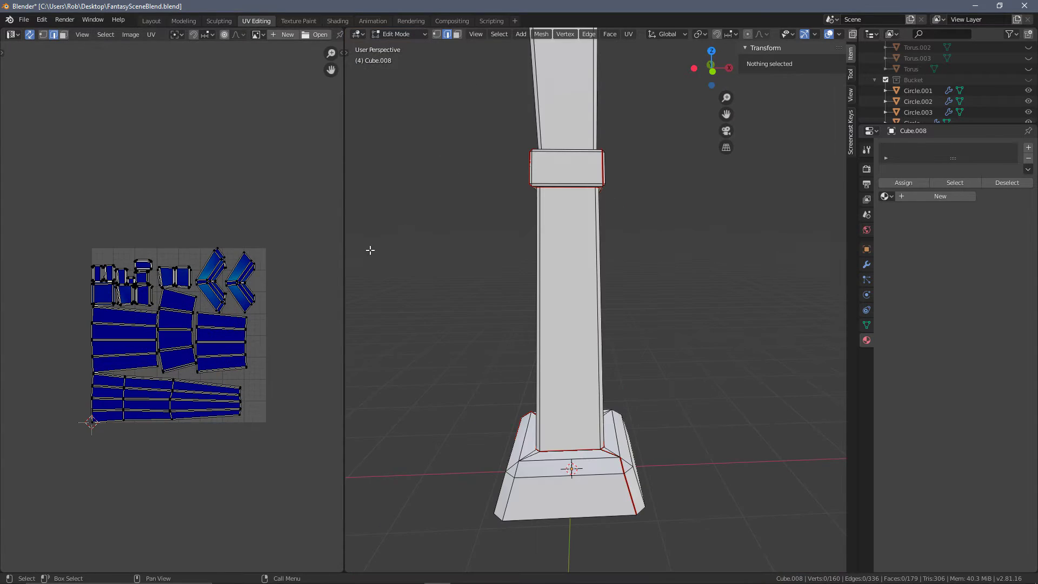
middle_drag(556, 225, 698, 246)
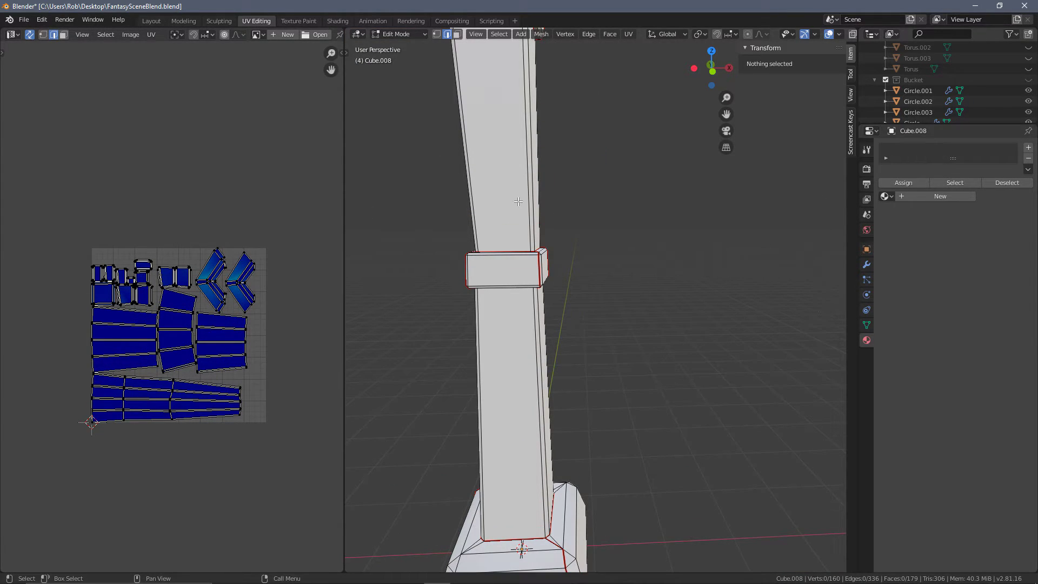
scroll(514, 206, down, 4)
shift+middle_drag(586, 189, 637, 228)
mouse_move(541, 214)
middle_down()
mouse_move(737, 225)
mouse_move(553, 211)
middle_up()
scroll(553, 210, down, 3)
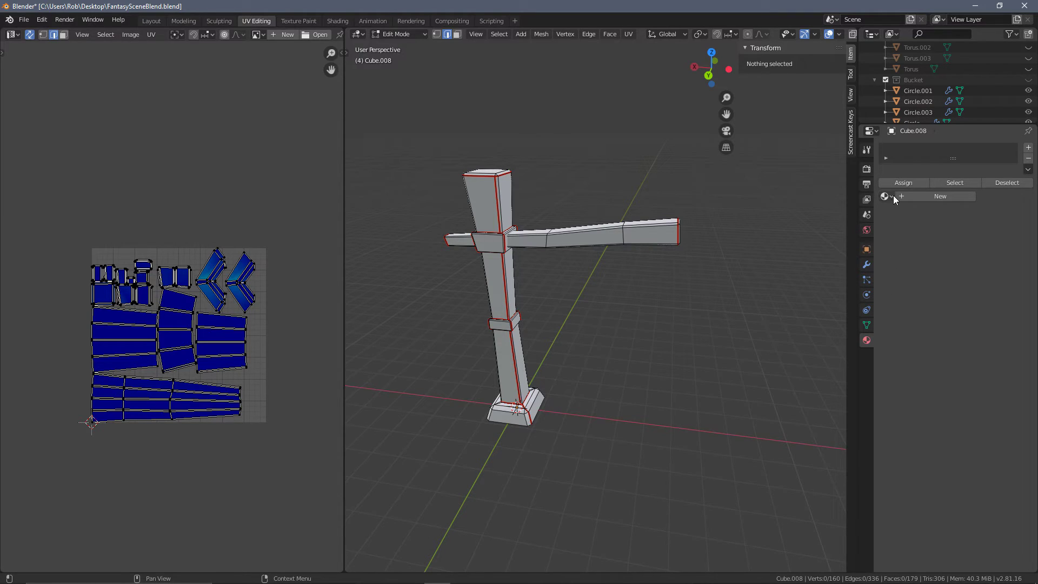
click(1029, 147)
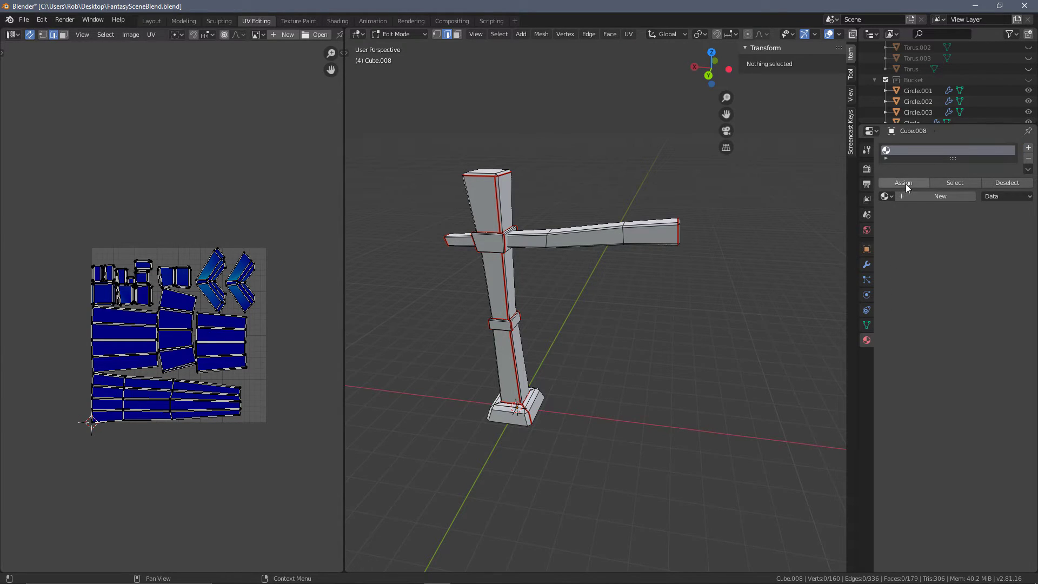
click(886, 197)
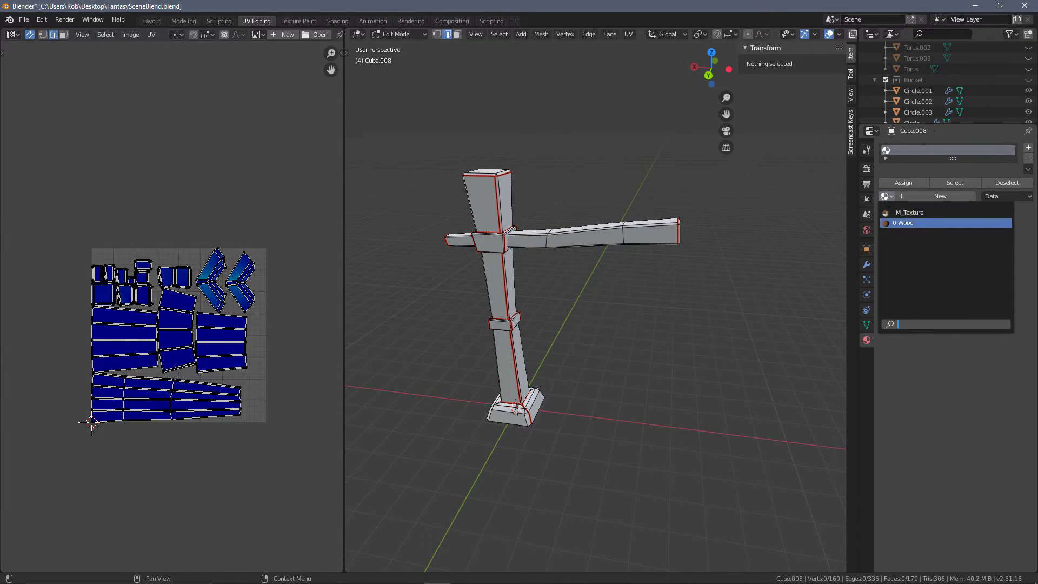
click(904, 213)
middle_drag(556, 291, 534, 250)
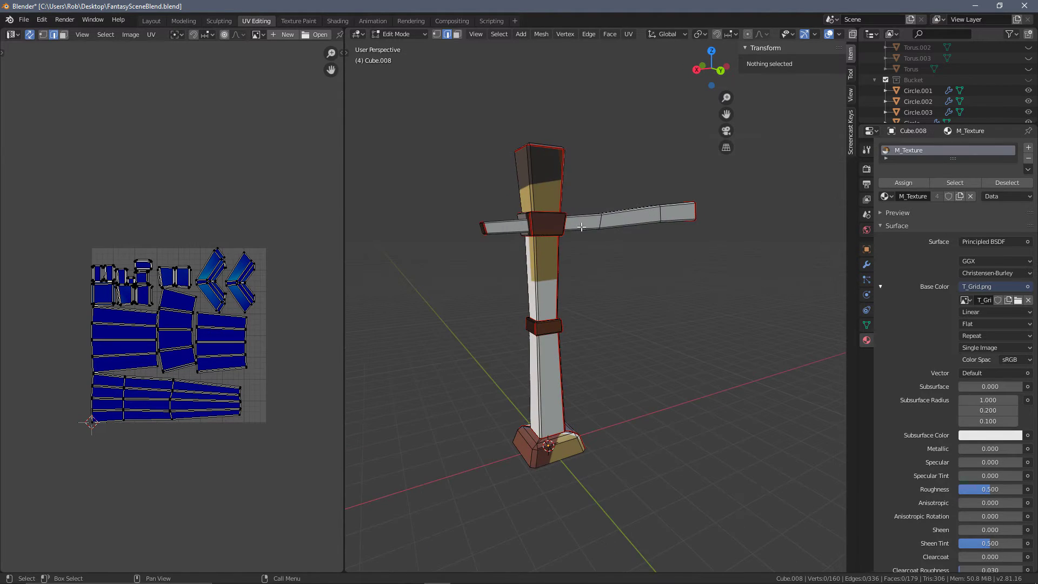
Select the whole lantern post mesh and unwrap it again using its seams
scroll(213, 215, up, 3)
scroll(186, 181, down, 3)
scroll(185, 181, up, 4)
scroll(217, 243, down, 2)
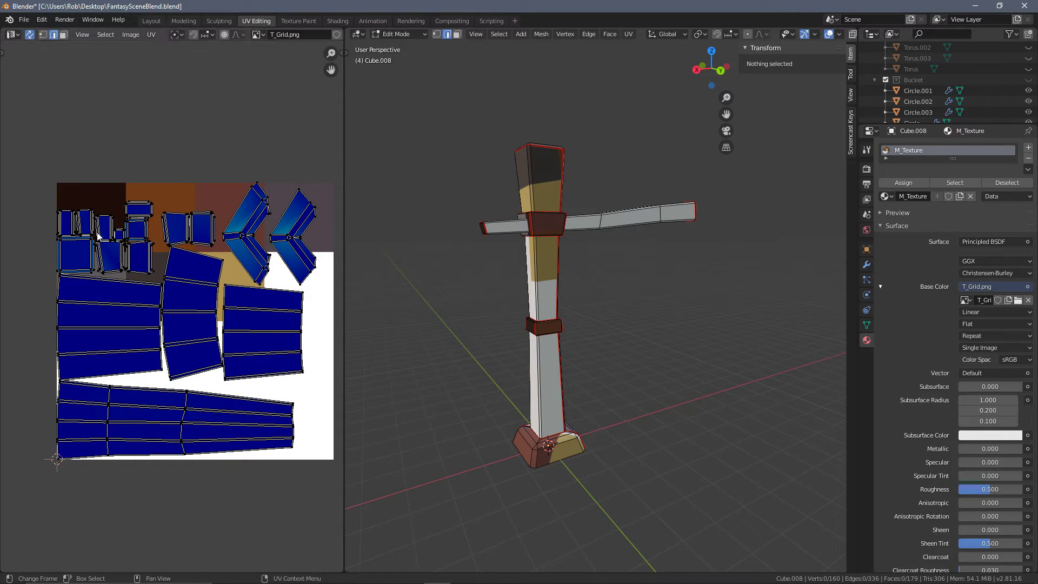
key(a)
key(u)
key(Return)
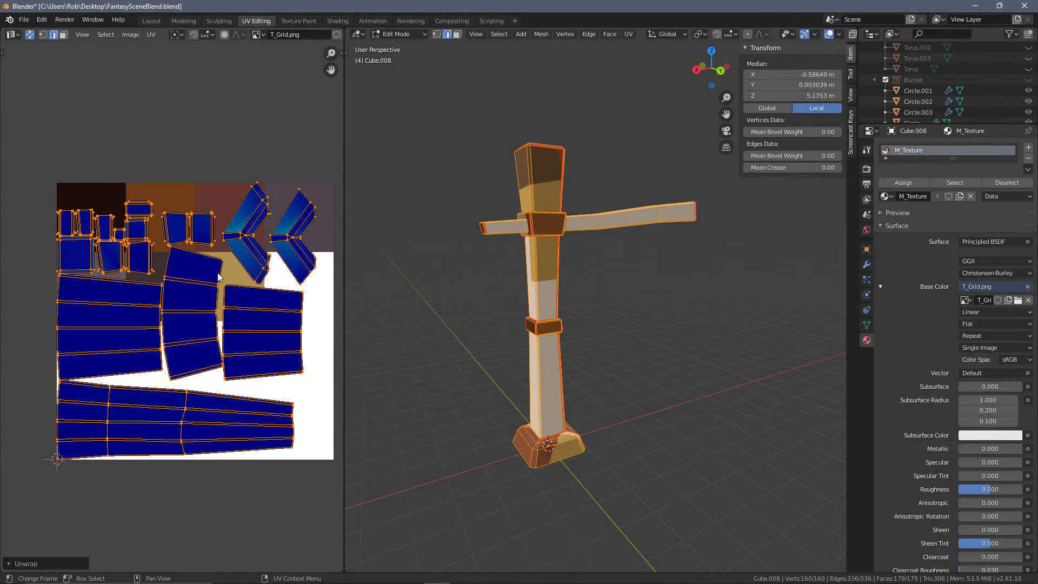
Average the scale of all the UV islands
click(152, 35)
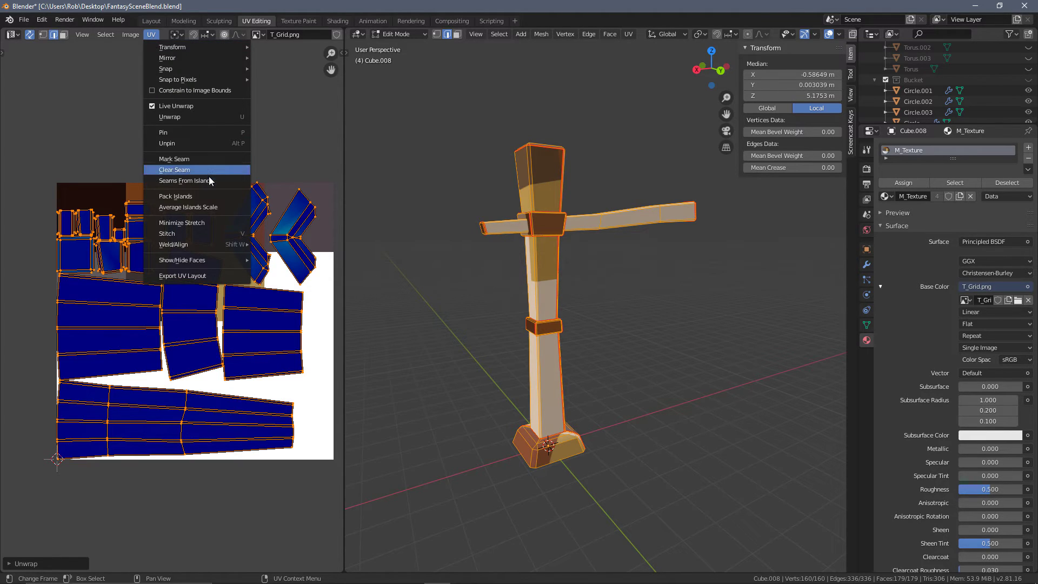
click(190, 208)
click(152, 35)
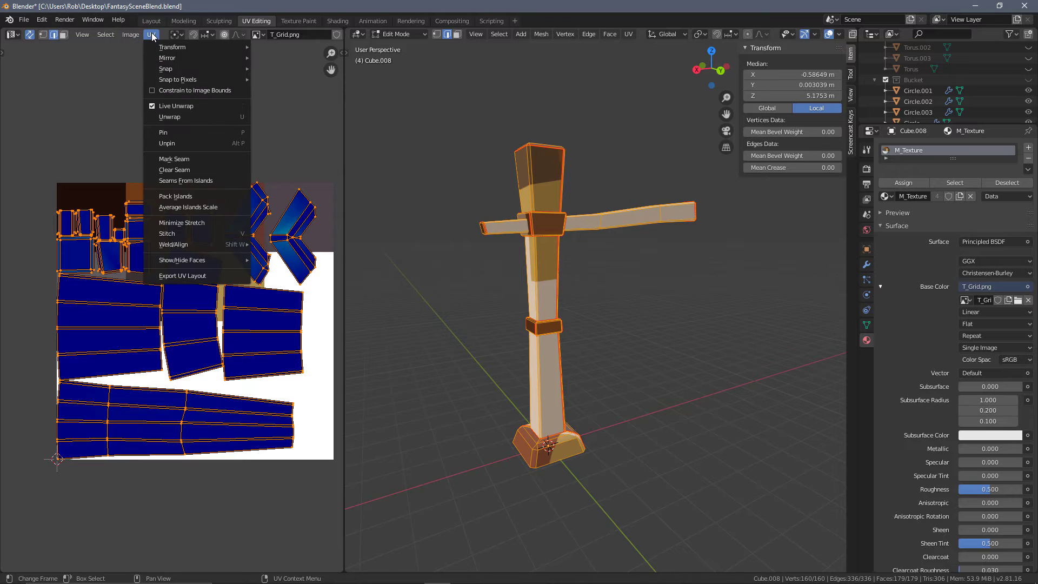
scroll(272, 203, up, 3)
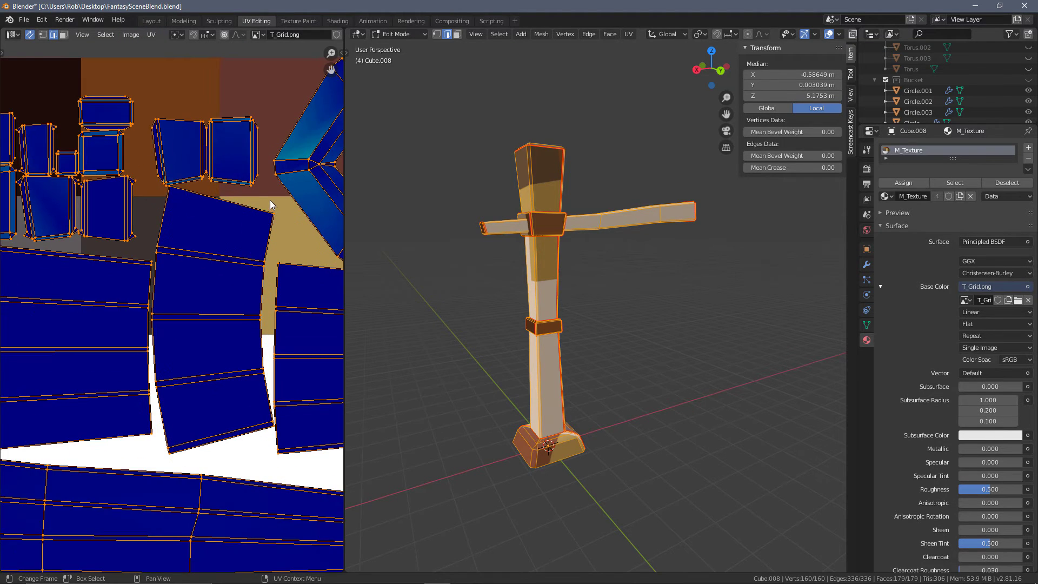
Move all the UV islands below the T_Grid.png texture, clear of its colour swatches
scroll(256, 199, down, 3)
middle_drag(161, 204, 129, 190)
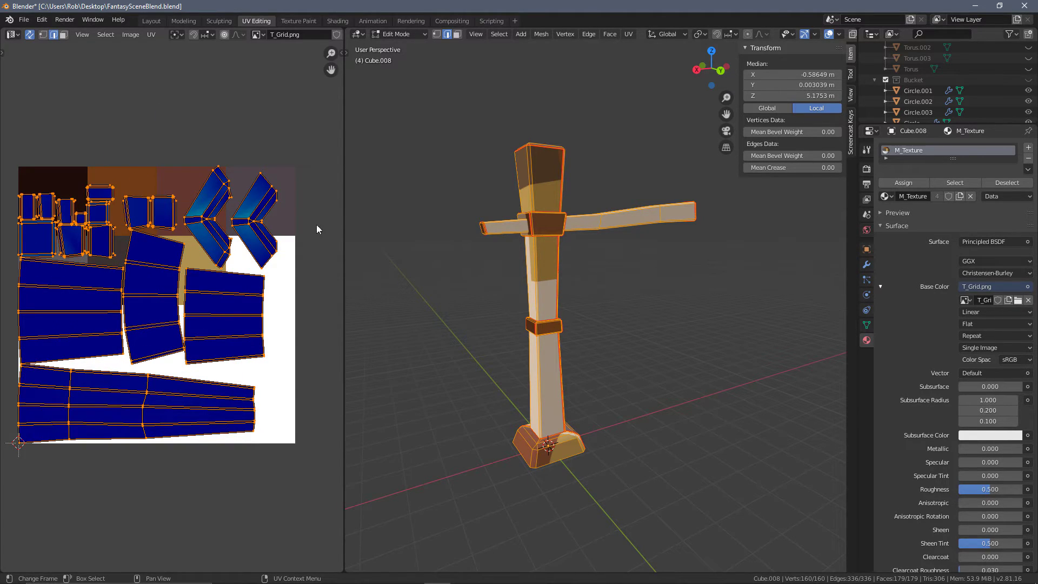
scroll(255, 232, down, 2)
key(g)
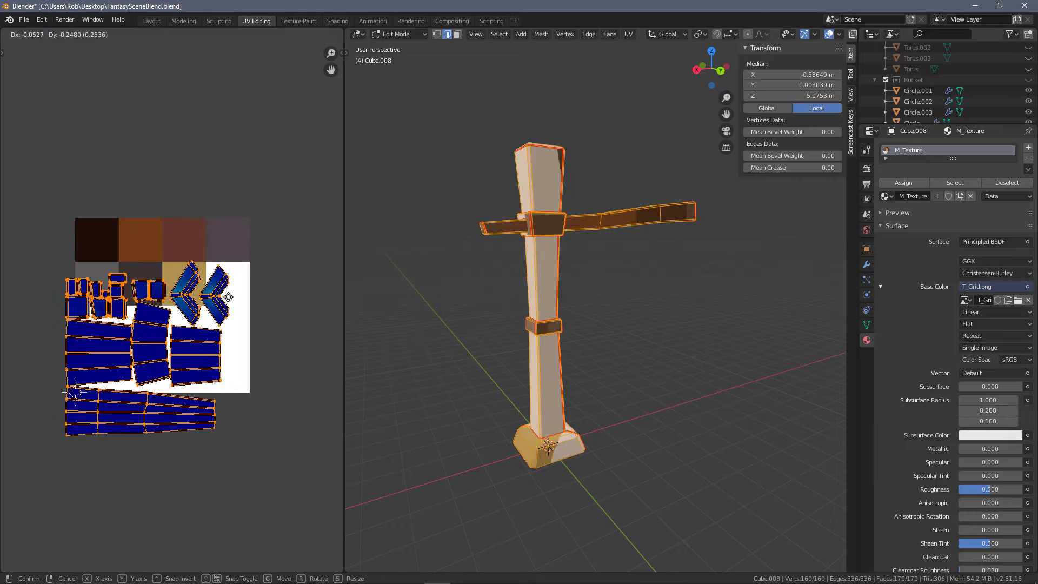
click(245, 412)
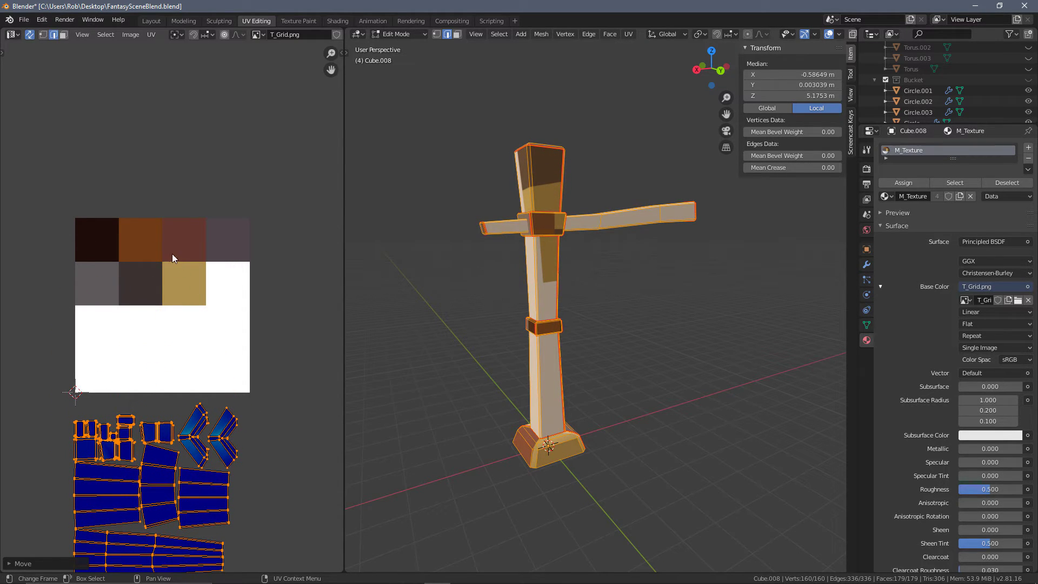
Switch to face selection and select the linked faces of the upright post's sections, leaving out the arms, collars and base
key(alt+a)
key(a)
key(3)
key(alt+a)
key(l)
key(l)
key(l)
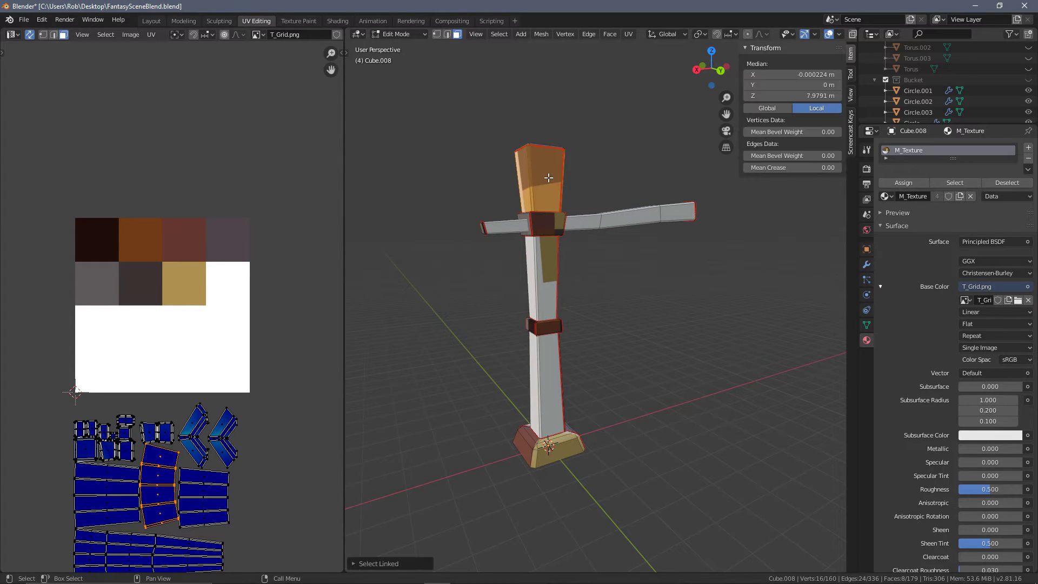
middle_drag(651, 331, 528, 332)
middle_drag(525, 255, 595, 103)
key(l)
scroll(542, 214, down, 4)
scroll(191, 394, down, 1)
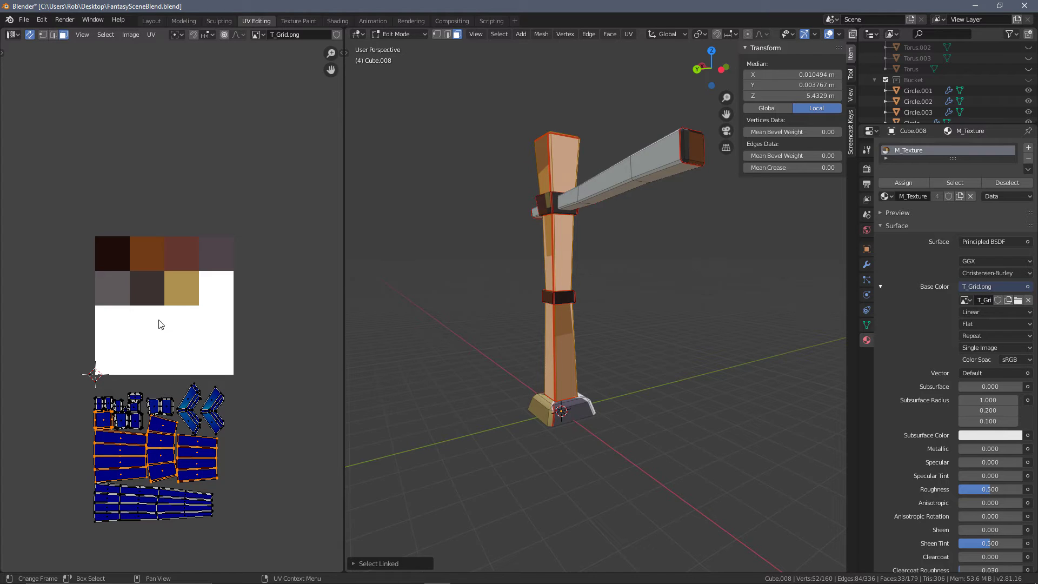
Move the selected upright post islands onto the orange-brown swatch and scale them down to fit inside it
key(g)
click(153, 103)
key(s)
click(179, 220)
key(g)
click(178, 243)
scroll(187, 278, up, 4)
middle_drag(187, 265, 194, 295)
Enlarge the upright post islands slightly and reposition them within the orange-brown swatch
key(alt+a)
middle_drag(584, 292, 541, 351)
scroll(134, 235, up, 2)
drag(167, 268, 69, 179)
right_click(81, 157)
middle_drag(236, 200, 321, 221)
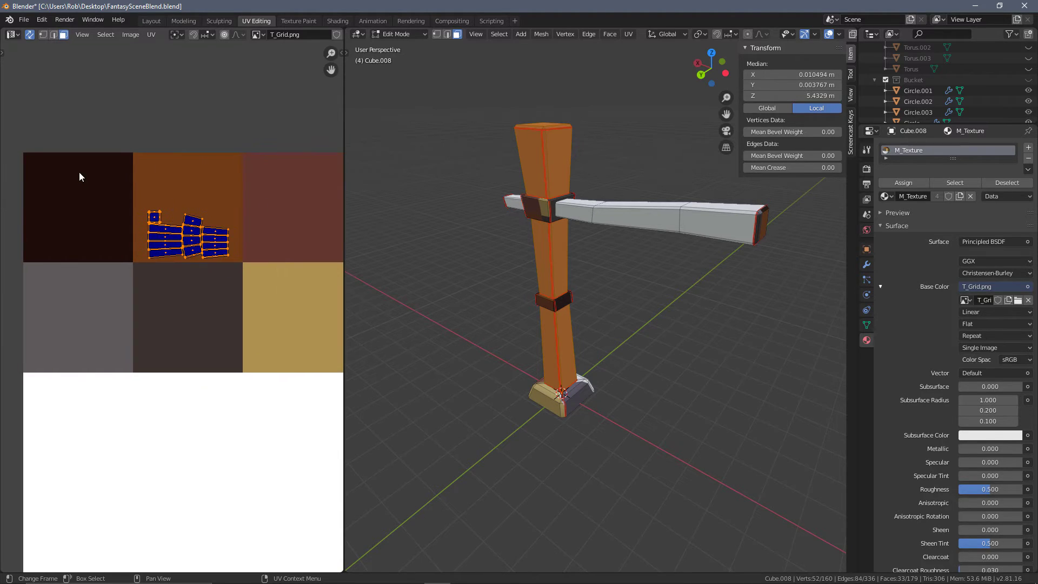
middle_drag(311, 185, 195, 199)
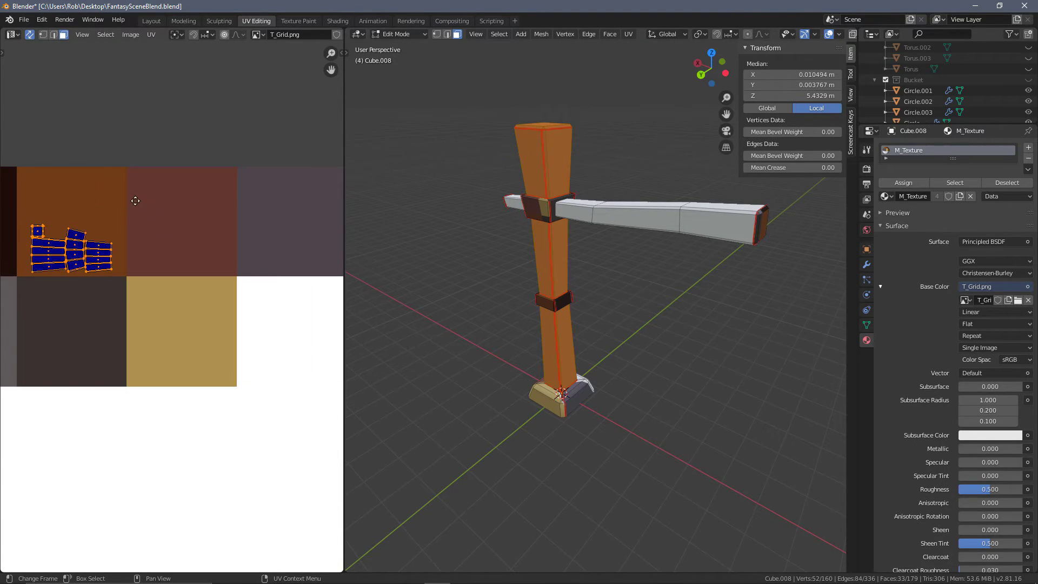
middle_drag(129, 202, 177, 232)
key(s)
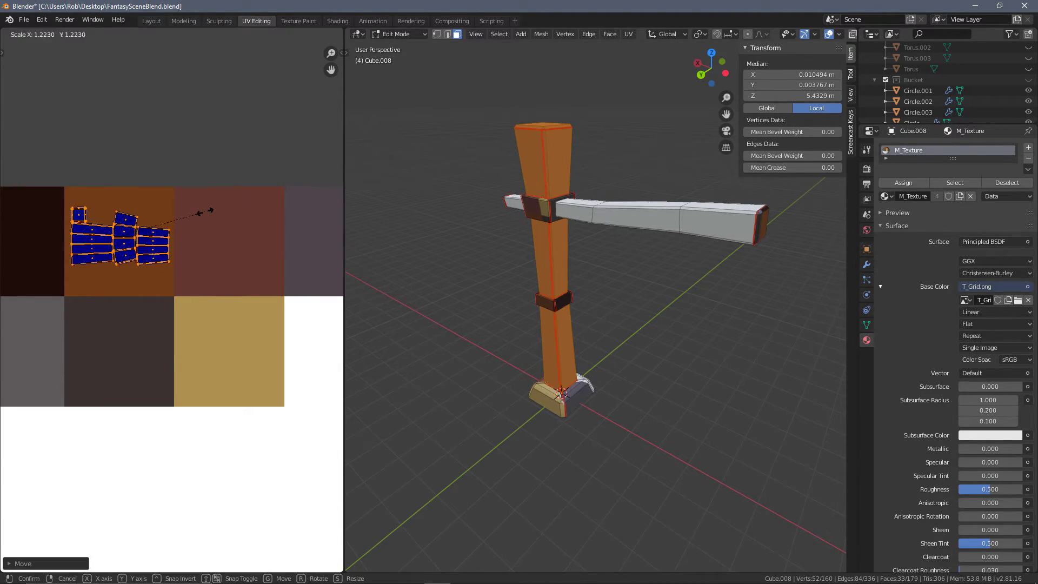
click(212, 205)
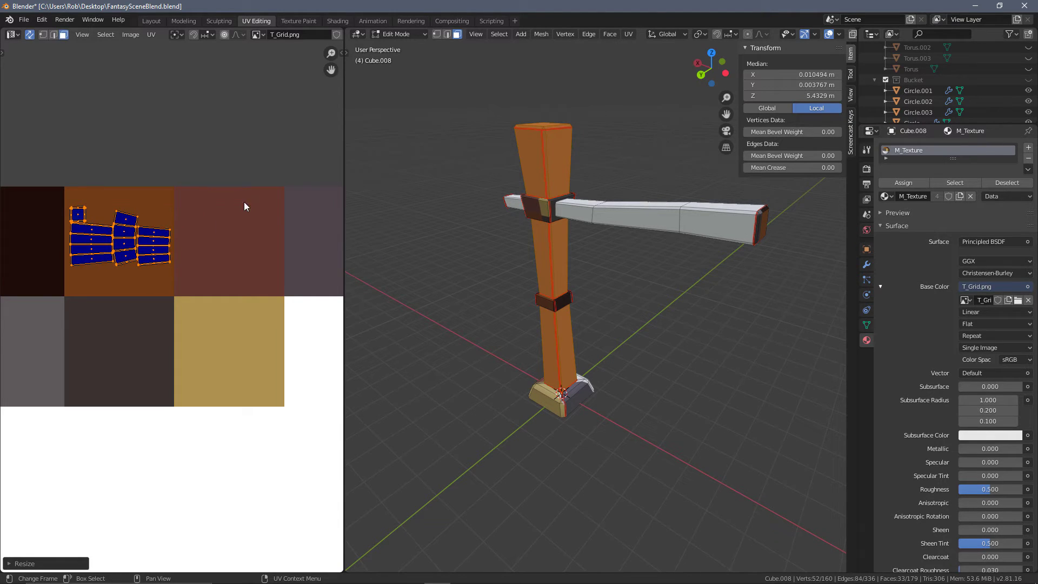
key(g)
click(159, 253)
Select the long tapered arm island below the texture and move it up over the brown swatches
scroll(216, 271, down, 1)
middle_drag(595, 430, 646, 404)
scroll(252, 460, down, 4)
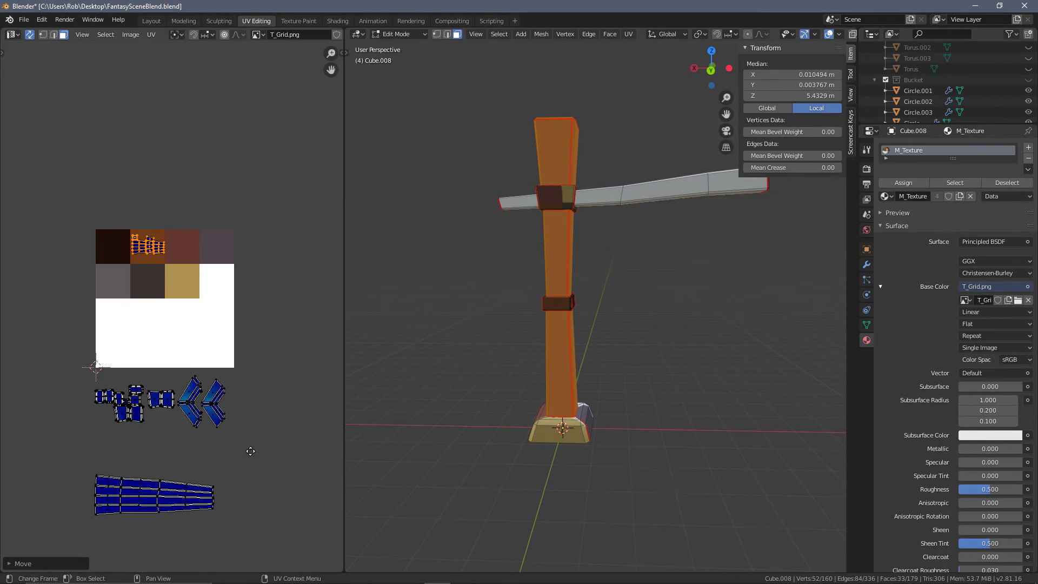
middle_drag(251, 459, 234, 407)
key(a)
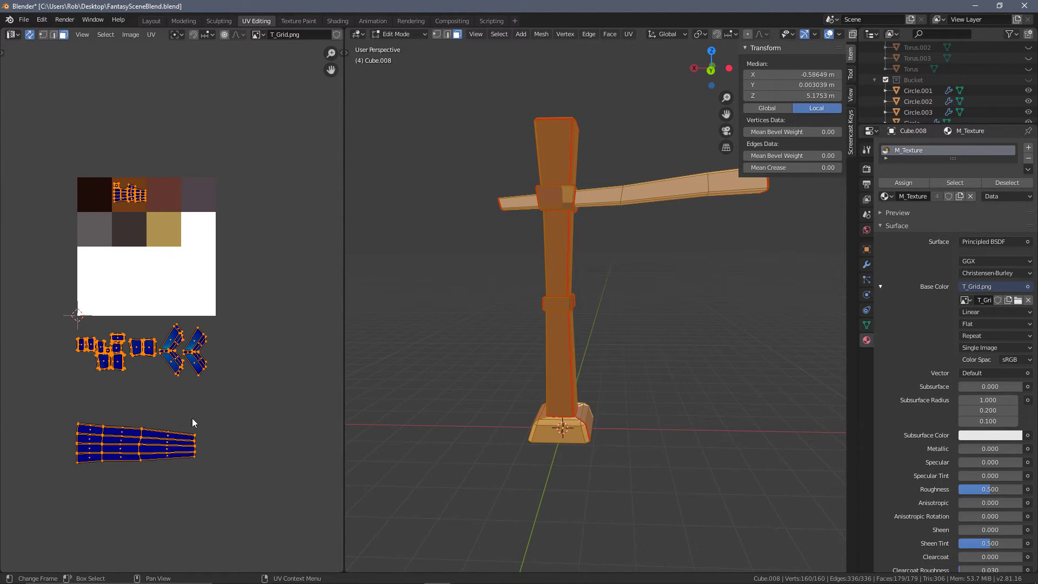
click(190, 465)
drag(229, 489, 39, 412)
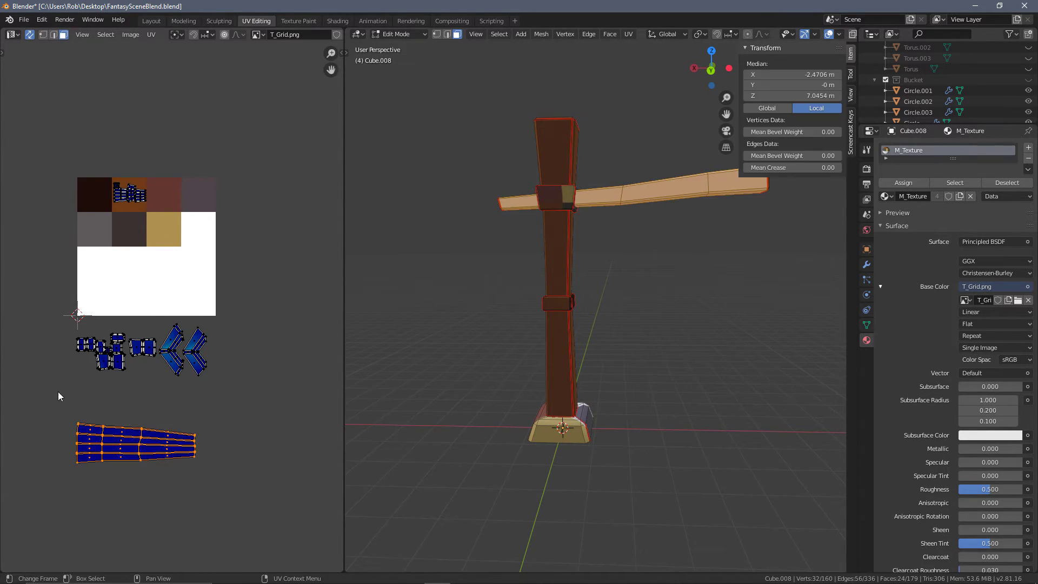
key(g)
click(179, 181)
Scale the arm island down and place it beneath the upright post islands at the orange-brown swatch
scroll(186, 160, up, 4)
middle_drag(190, 156, 351, 400)
scroll(351, 401, down, 1)
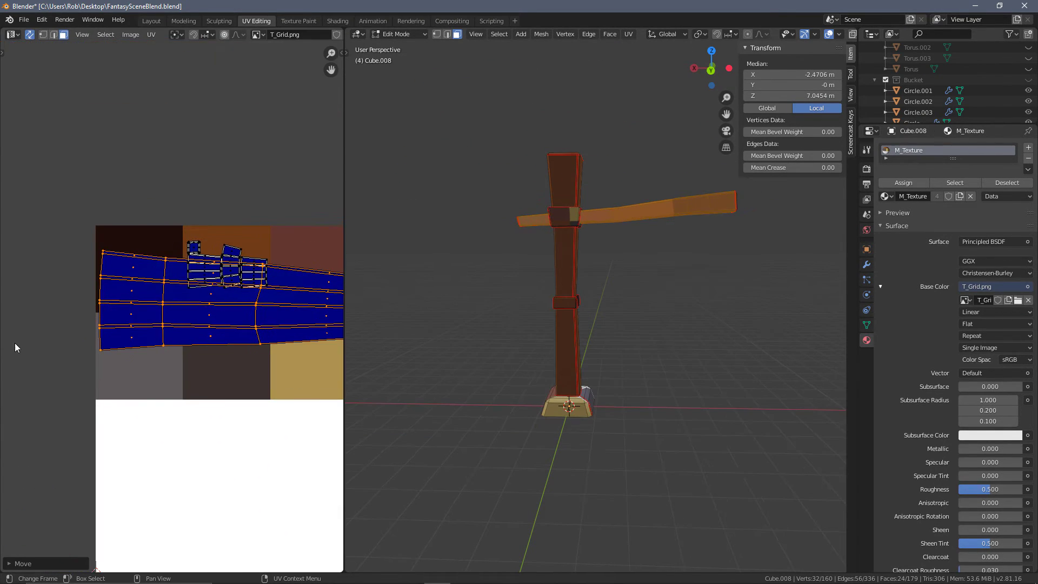
key(s)
click(176, 316)
key(g)
click(155, 324)
key(s)
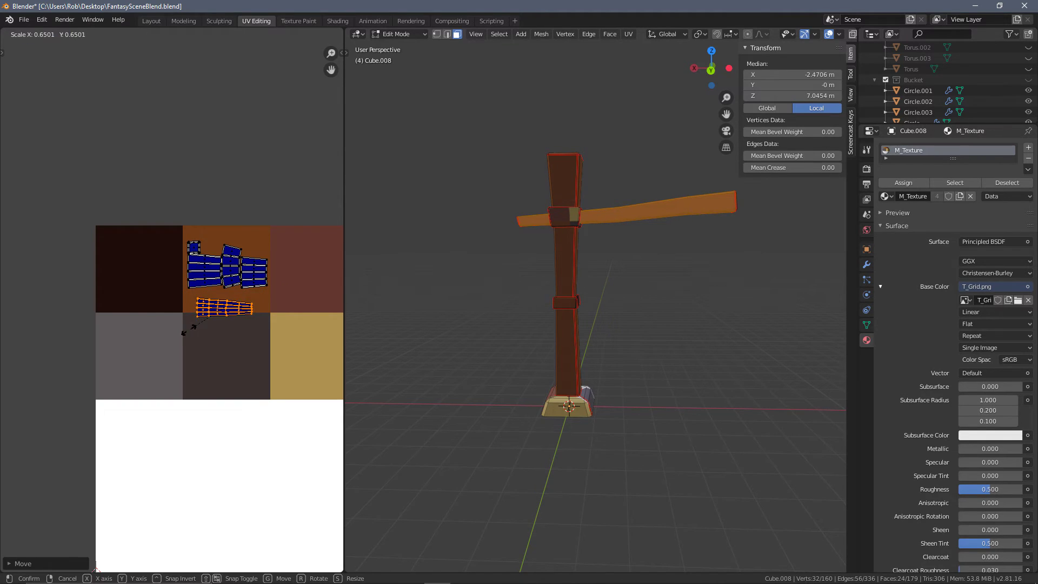
click(252, 349)
Select the post and arm islands together and move them up so they fit inside the orange-brown swatch
drag(270, 349, 141, 205)
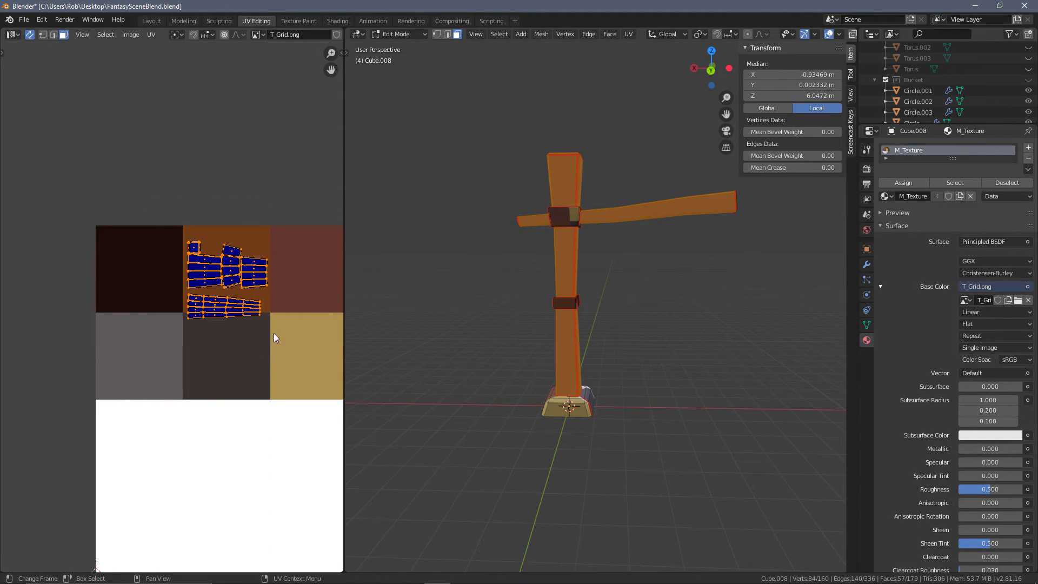
drag(292, 354, 134, 227)
key(g)
click(133, 229)
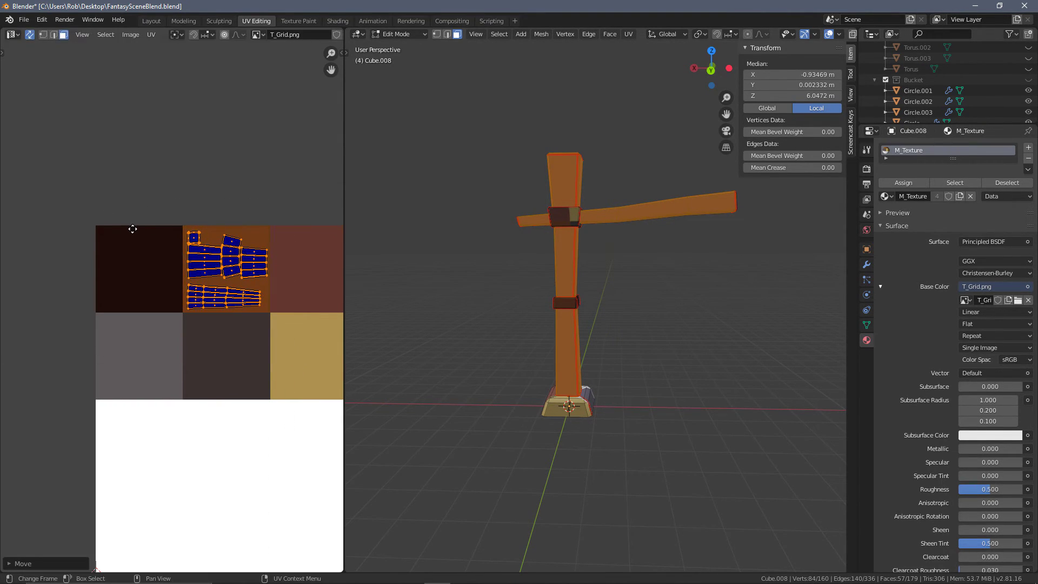
Select the remaining collar, end-cap and base islands below the texture, move them up to the swatches and scale them down
key(alt+a)
middle_drag(729, 271, 635, 275)
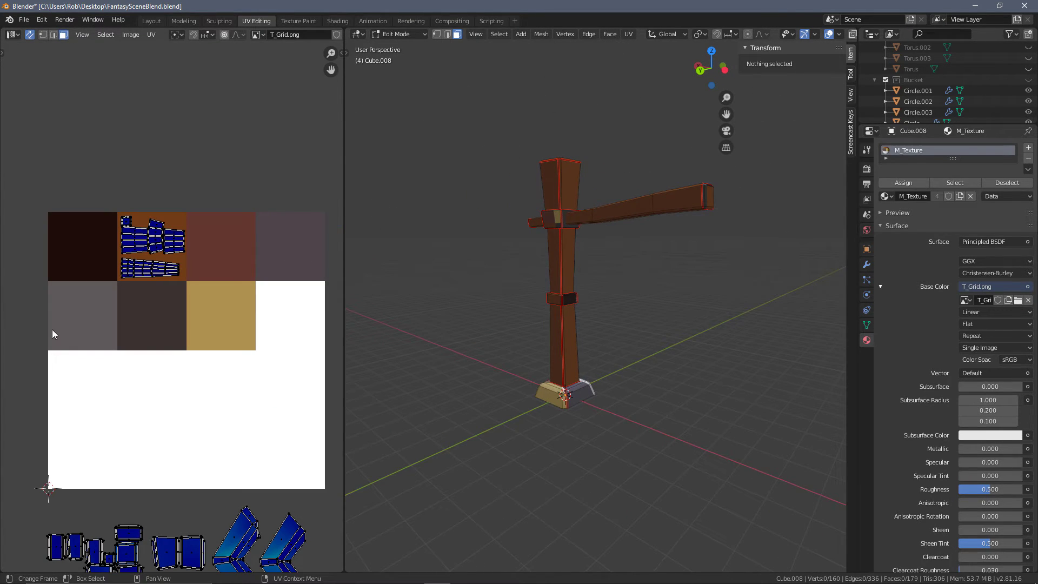
middle_drag(79, 314, 103, 285)
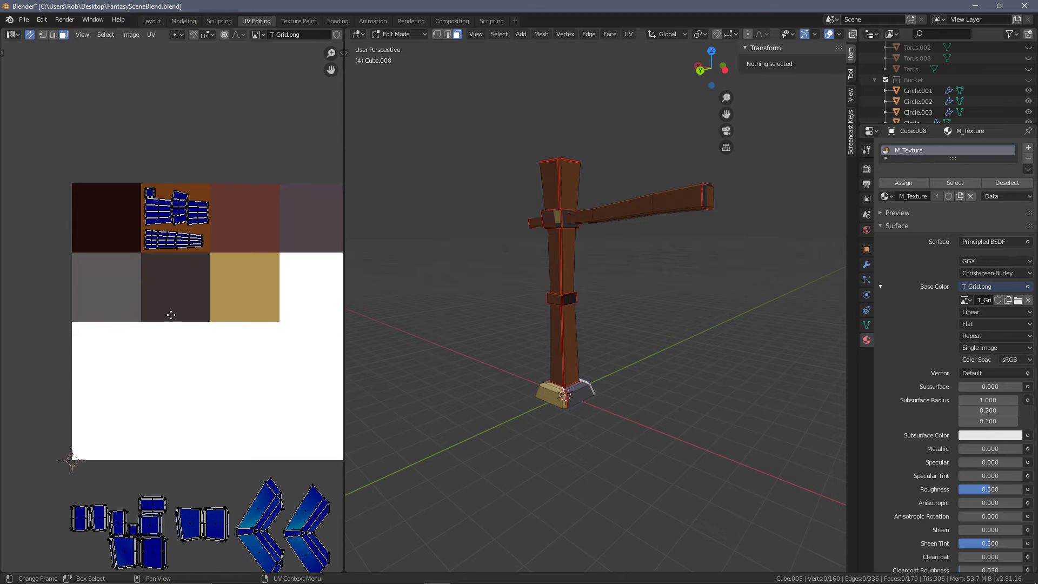
scroll(200, 341, down, 2)
middle_drag(200, 341, 174, 301)
drag(282, 440, 34, 317)
key(g)
click(191, 121)
key(s)
click(129, 245)
Position the collar, end-cap and base islands along the upper part of the grey swatch
scroll(128, 248, up, 2)
middle_drag(130, 276, 274, 396)
scroll(273, 397, up, 3)
middle_drag(199, 373, 31, 360)
key(g)
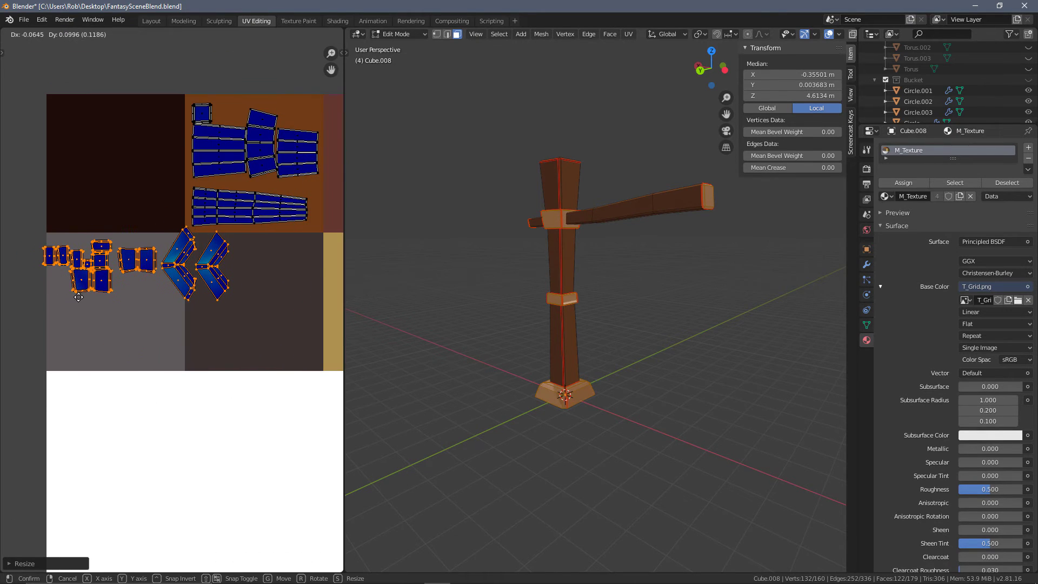
click(108, 273)
Move the two V-shaped base islands beneath the collar islands in the grey swatch and rotate them about 90 degrees counterclockwise
key(a)
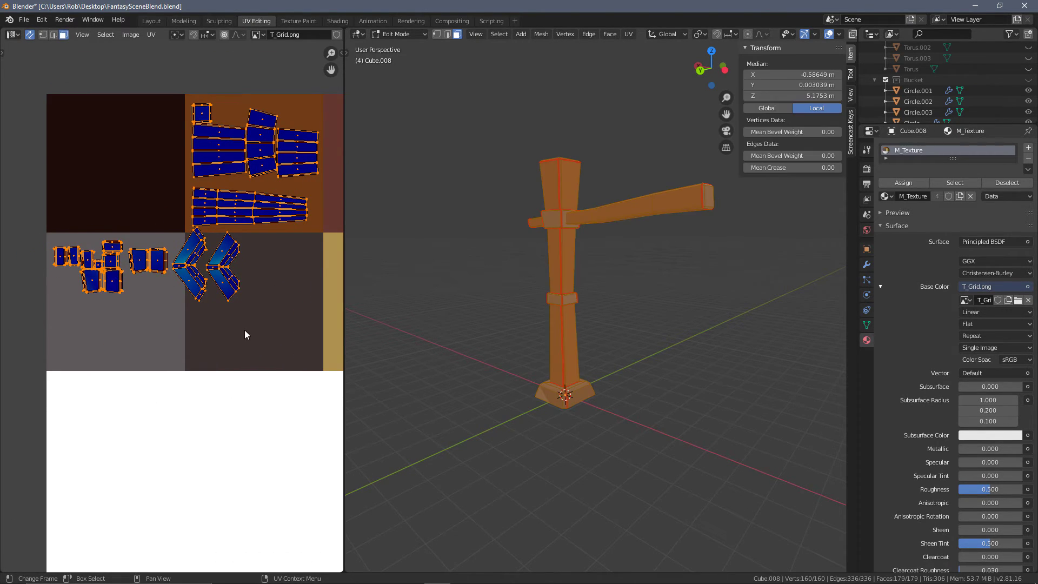
key(alt+a)
drag(267, 328, 176, 231)
key(g)
click(57, 299)
key(r)
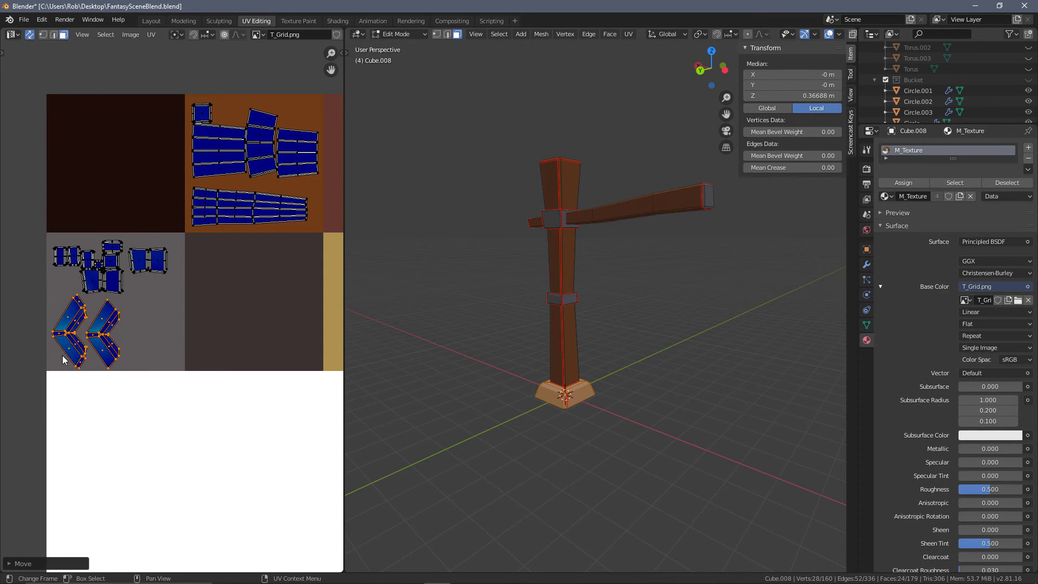
click(95, 280)
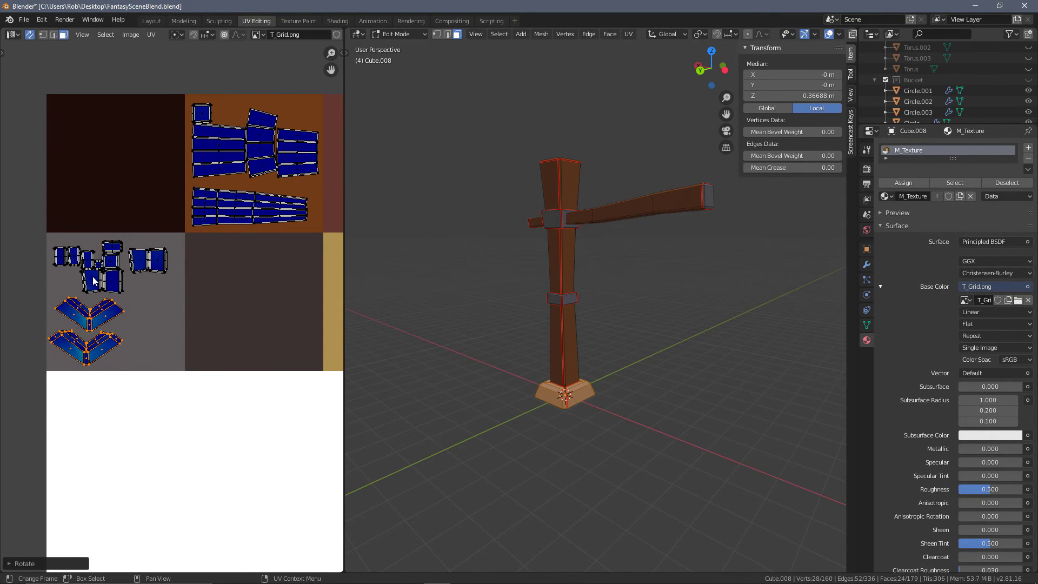
Select all the UV islands and nudge them slightly upward over the swatches
scroll(92, 281, up, 3)
key(a)
key(b)
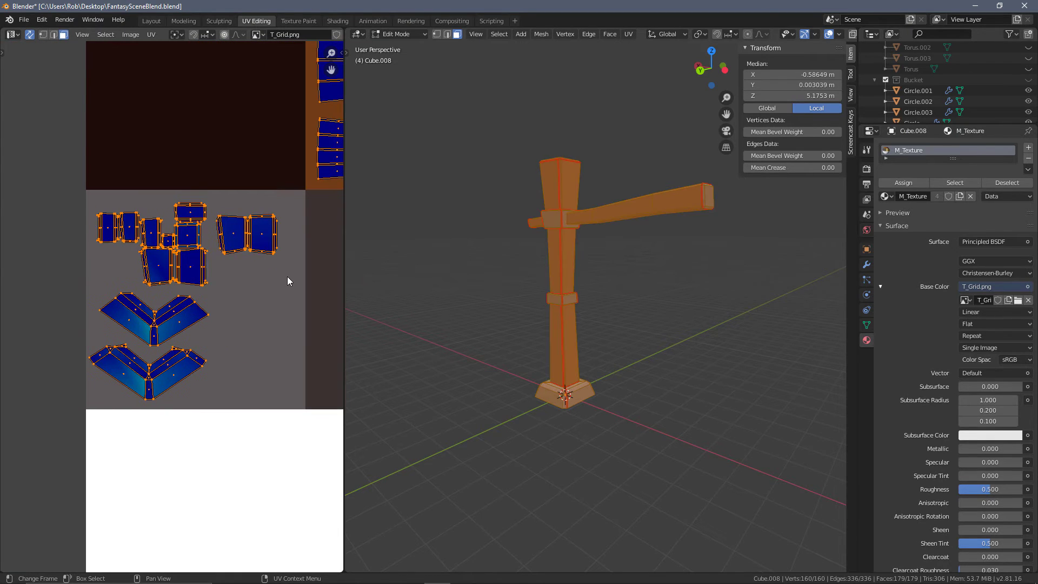
drag(242, 250, 226, 243)
key(g)
click(229, 262)
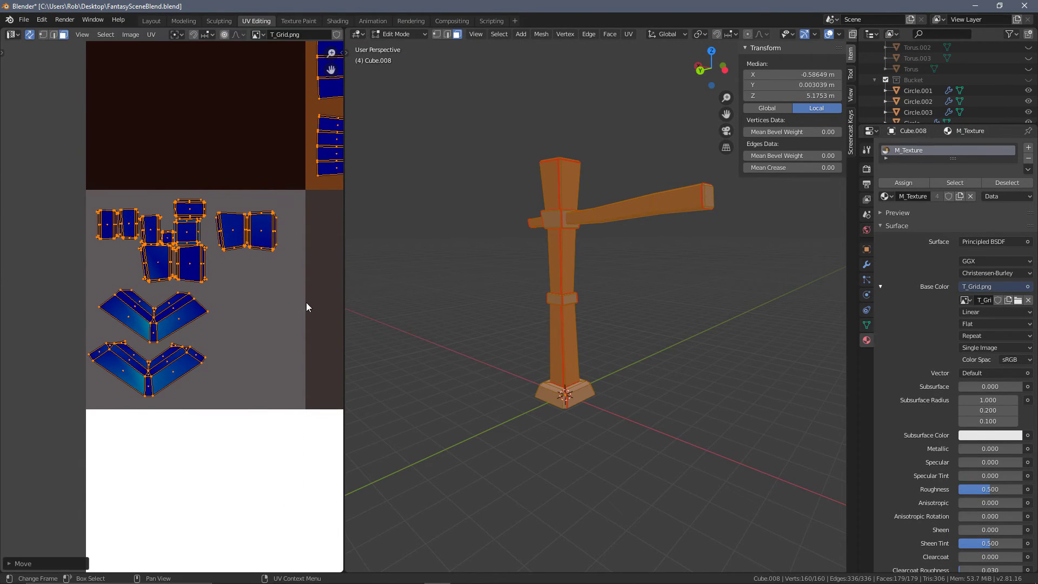
Deselect all the UV islands, leave Edit Mode and inspect the post's wood and metal colours from several sides
scroll(204, 299, down, 3)
key(alt+a)
middle_drag(352, 328, 554, 303)
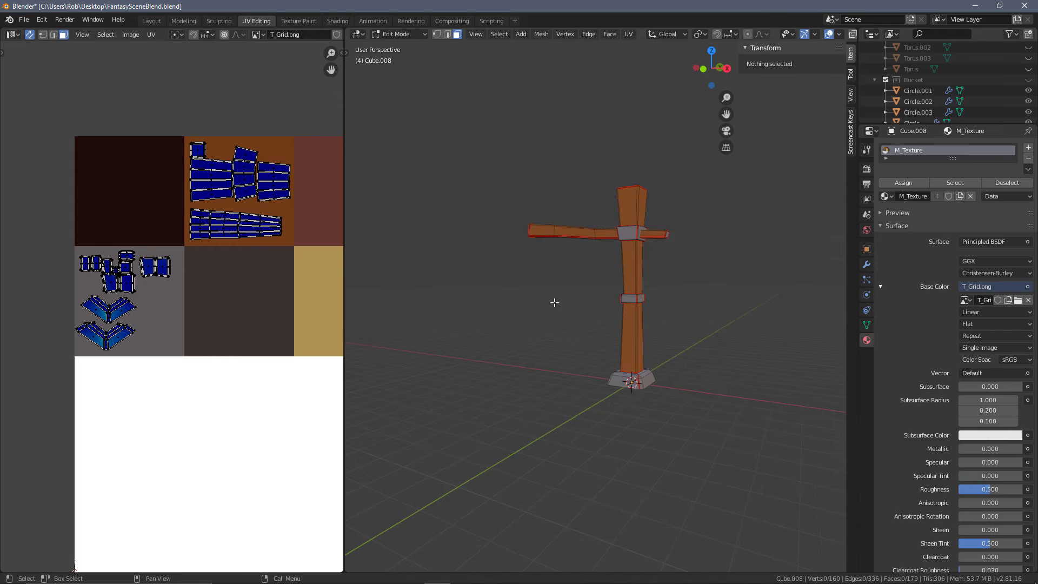
key(Tab)
middle_drag(680, 313, 649, 314)
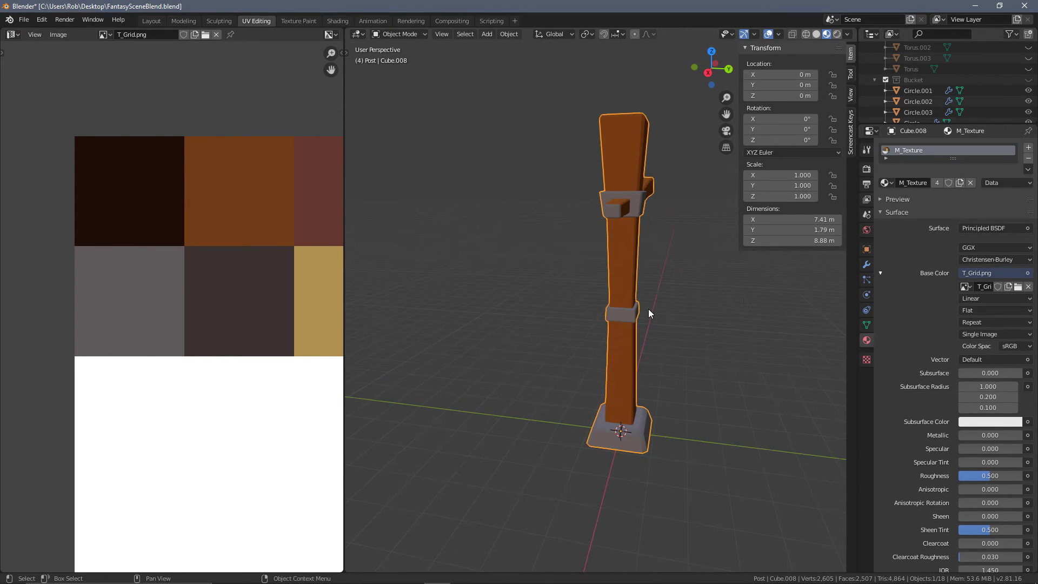
middle_drag(650, 231, 572, 263)
scroll(511, 252, up, 2)
middle_drag(502, 264, 135, 278)
Select the faces at both ends of the crossbeam and move their UV islands from the grey swatch to the upper-right corner of the orange-brown swatch
key(Tab)
middle_drag(438, 287, 530, 295)
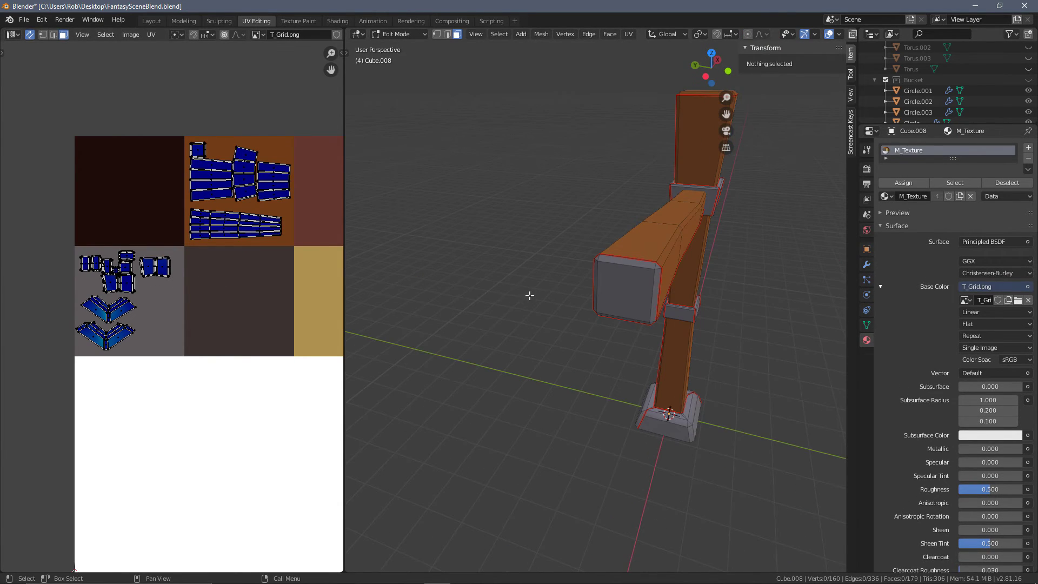
key(l)
key(F3)
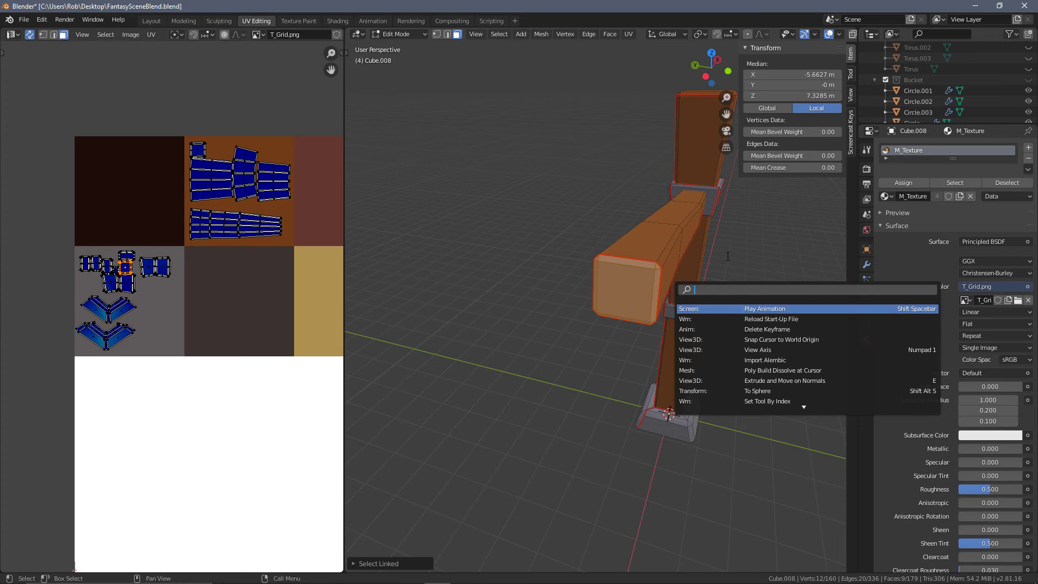
key(Escape)
middle_drag(764, 236, 506, 336)
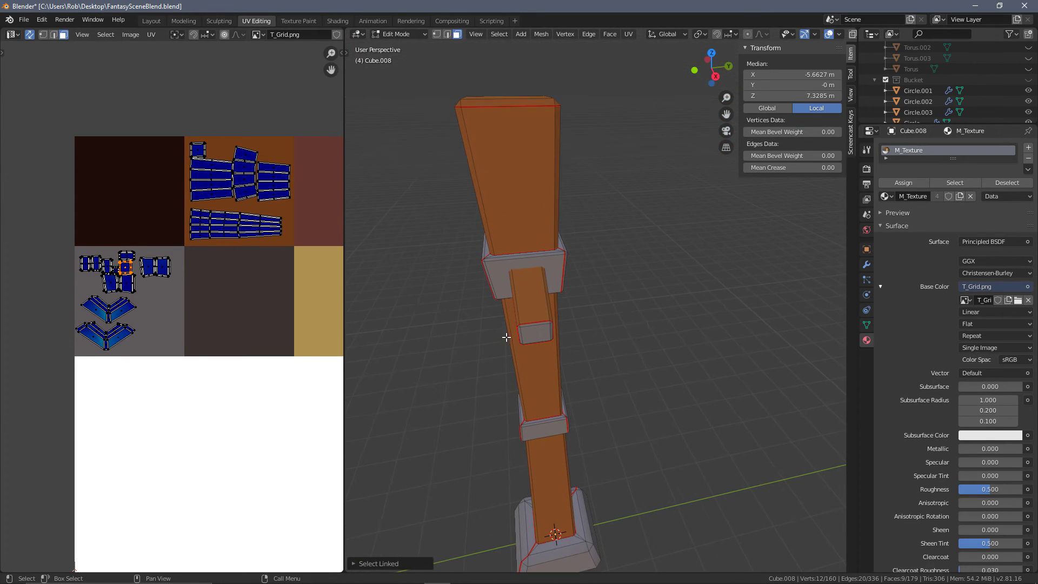
key(l)
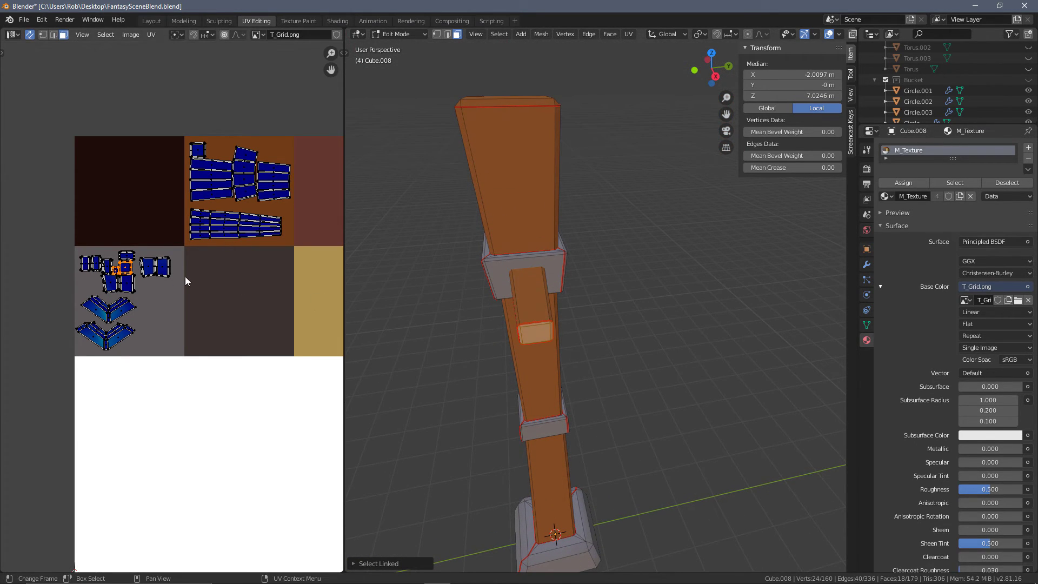
key(g)
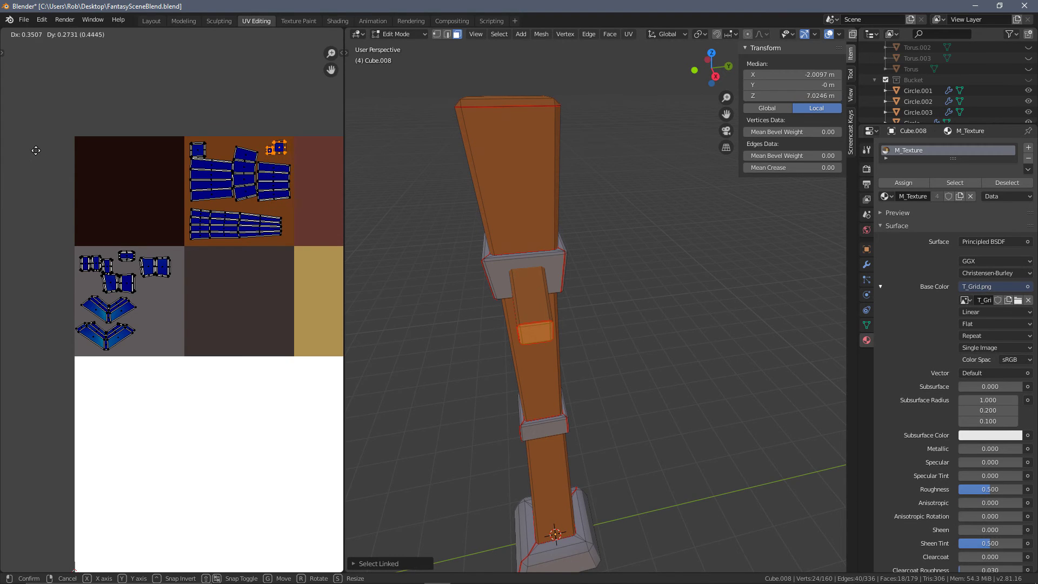
click(35, 150)
key(alt+a)
Switch to the Modeling workspace, display the post in material preview shading and return to Object Mode
middle_drag(649, 375, 527, 432)
scroll(560, 414, up, 2)
click(184, 21)
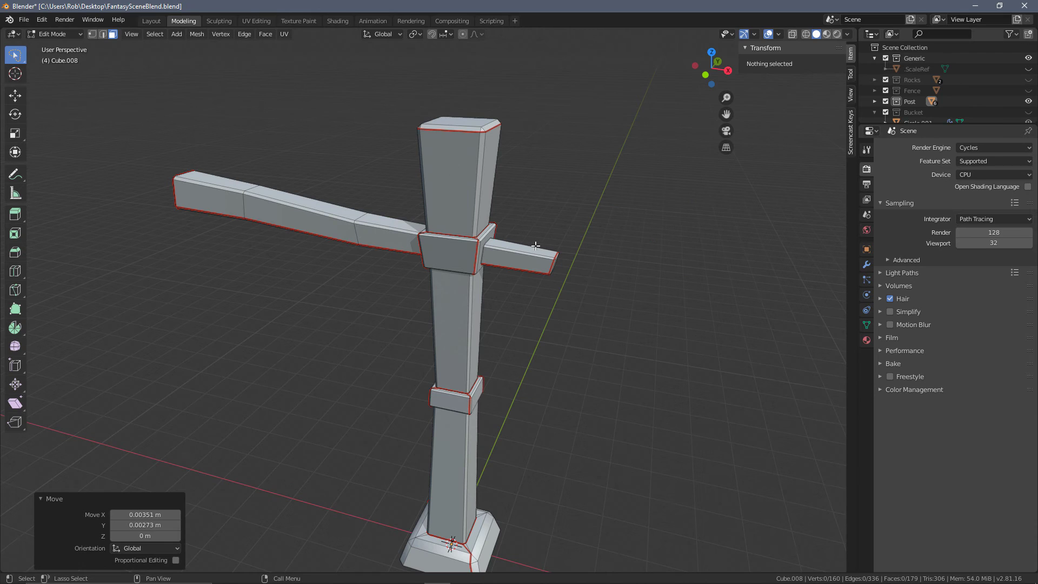
key(z)
click(335, 157)
mouse_move(336, 225)
middle_down()
mouse_move(483, 315)
mouse_move(468, 339)
middle_up()
key(Tab)
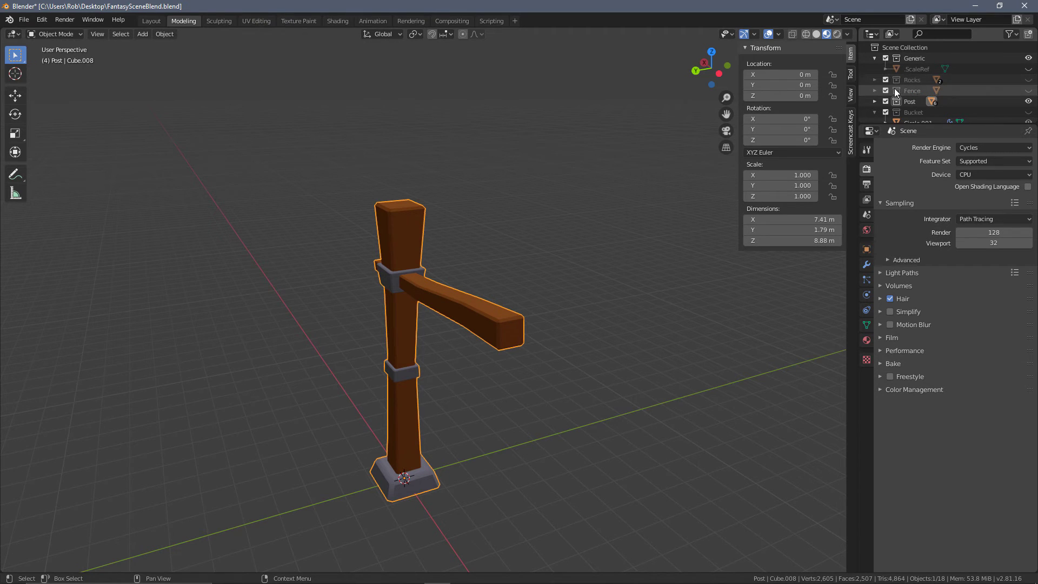
Show the Fence and Rocks collections beside the post to compare their colours, and hide both again
click(1028, 91)
click(1029, 80)
middle_drag(638, 338, 505, 294)
middle_drag(507, 307, 488, 399)
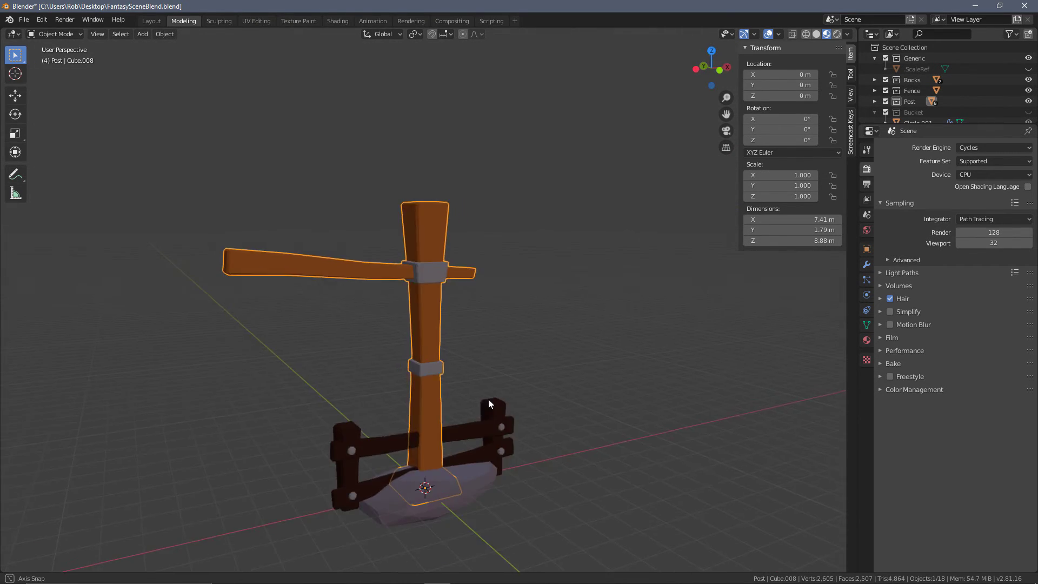
click(1029, 79)
click(1029, 90)
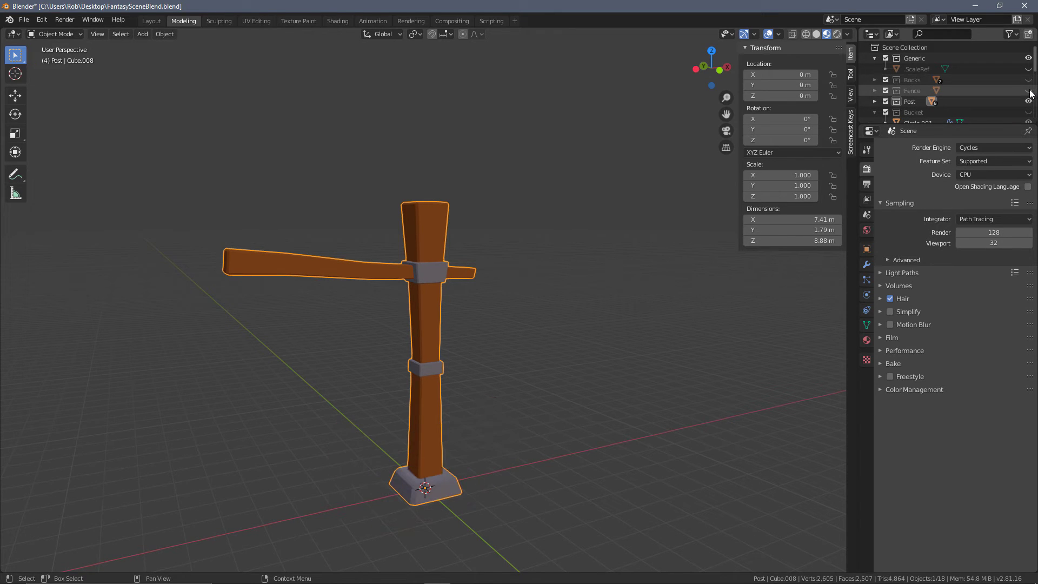
Show the Fence collection and select the fence together with the post, keeping the post active
click(1028, 91)
middle_drag(586, 395, 579, 319)
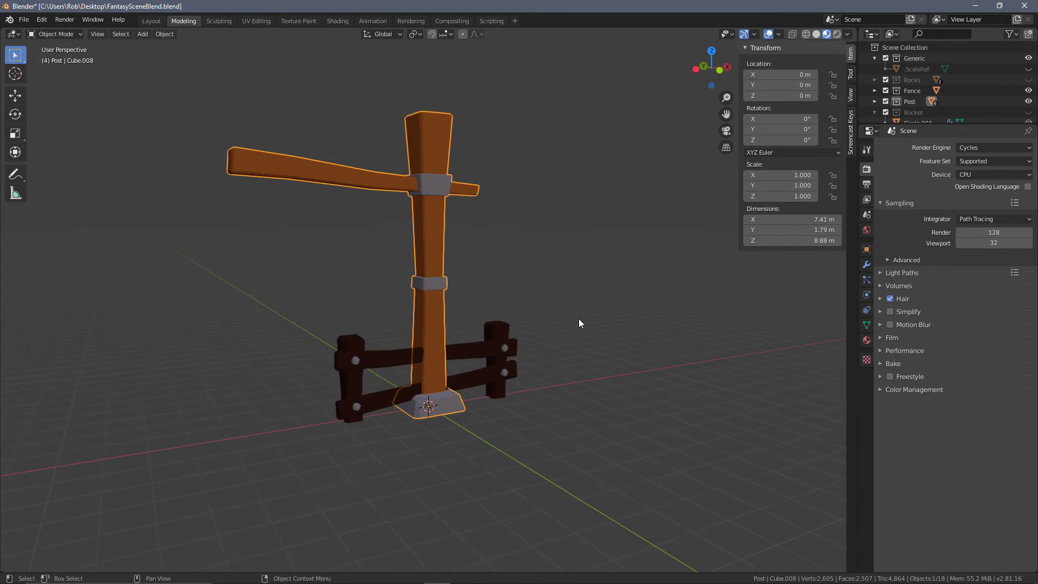
scroll(559, 392, up, 4)
shift+middle_drag(559, 392, 519, 300)
shift+click(519, 300)
shift+click(410, 149)
middle_drag(606, 224, 547, 237)
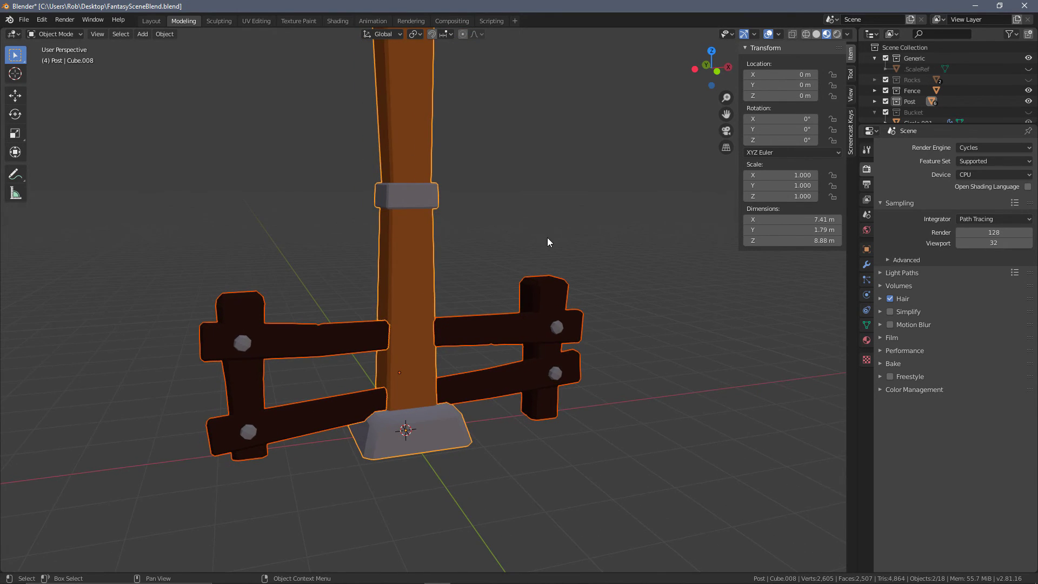
Enter Edit Mode on the post and fence together, select all their faces and open the UV Editing workspace
key(Tab)
key(a)
scroll(550, 242, down, 3)
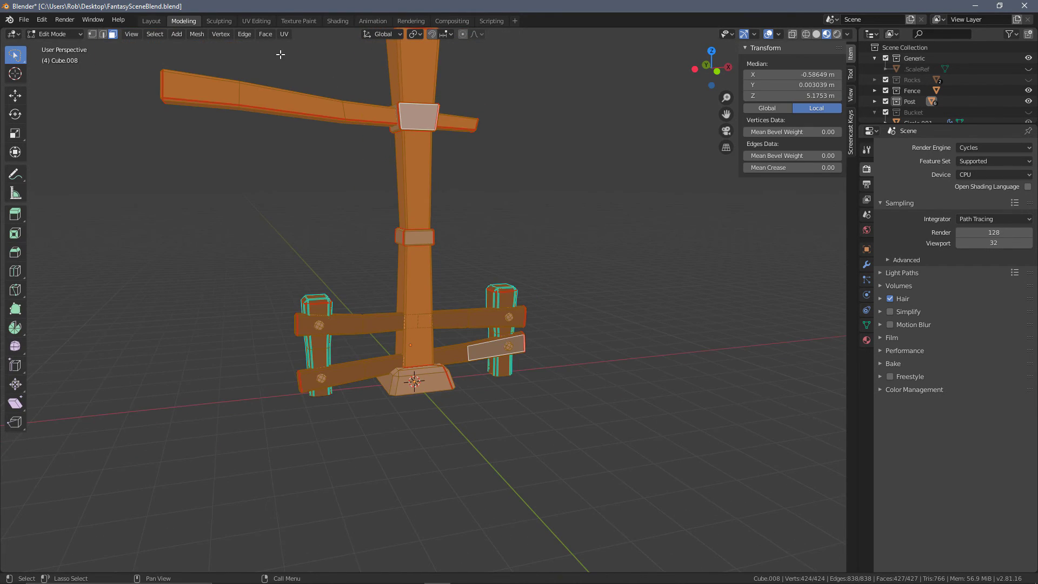
scroll(502, 326, up, 1)
scroll(502, 326, up, 2)
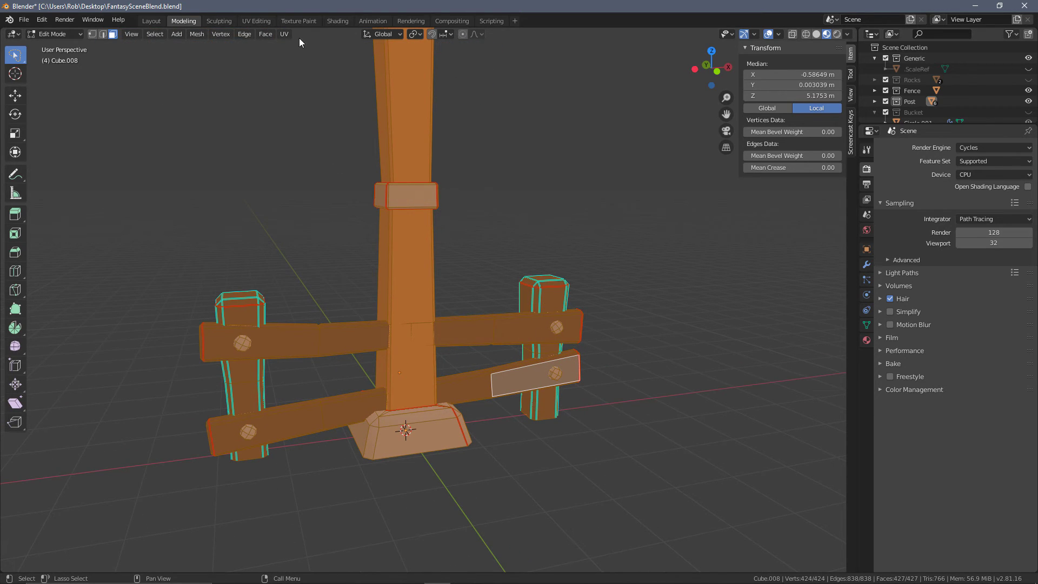
click(213, 34)
click(242, 22)
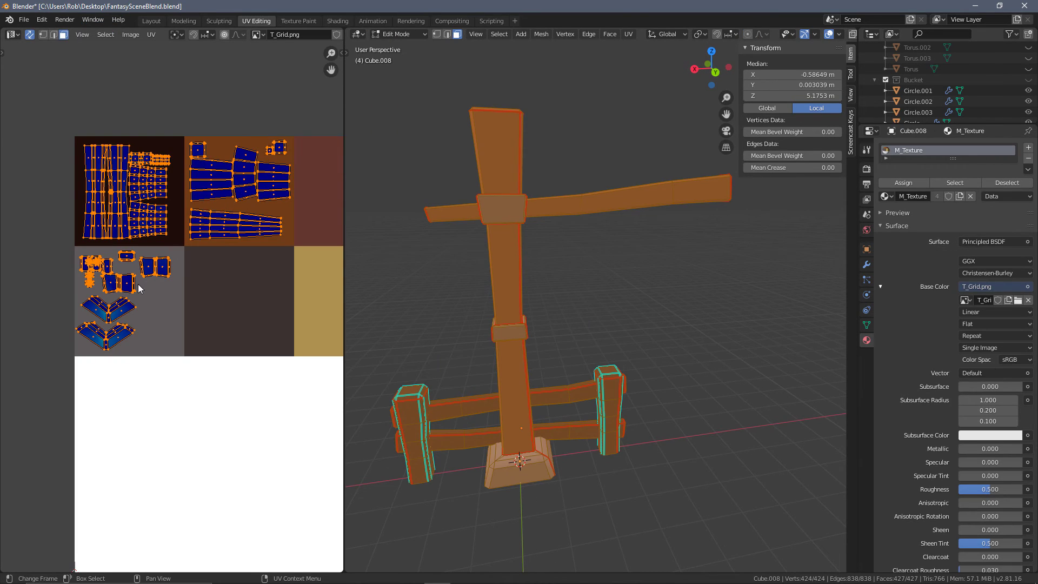
Select the four round bolt islands overlapping the collar islands and move them to the lower-right area of the grey swatch
scroll(180, 265, up, 2)
scroll(180, 265, up, 4)
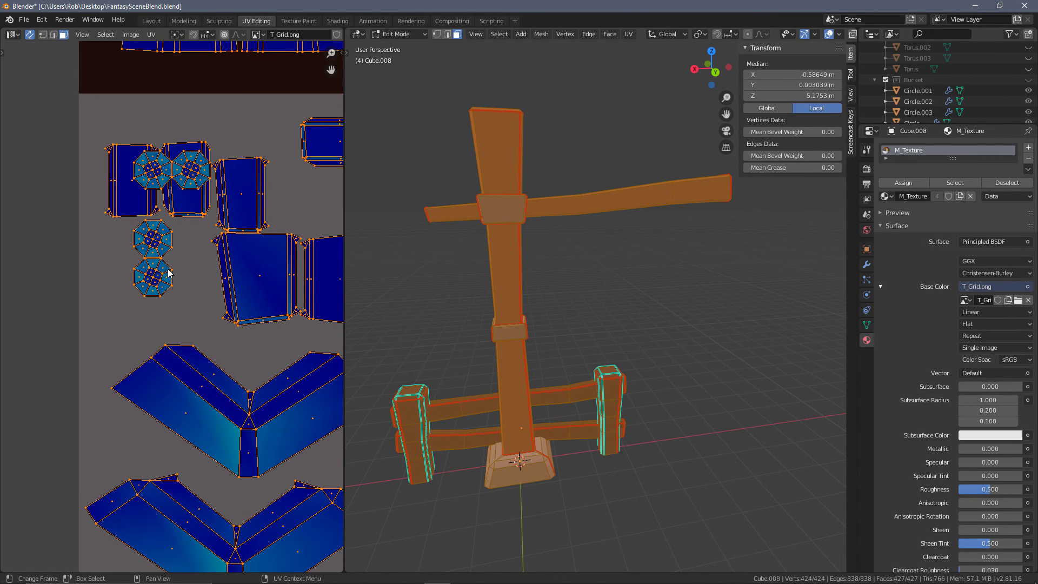
click(175, 271)
key(l)
key(l)
scroll(200, 228, down, 2)
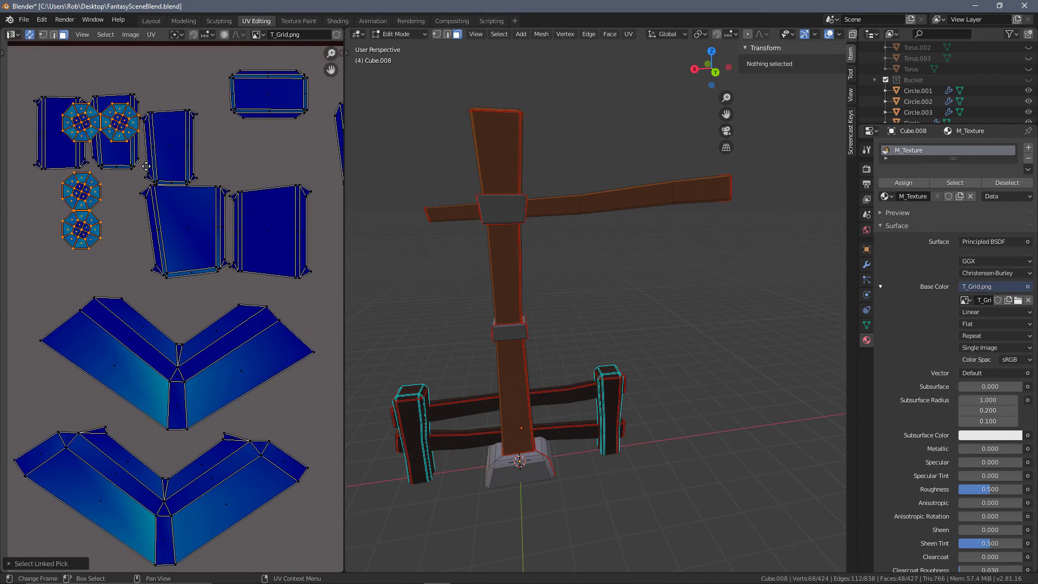
scroll(200, 230, down, 1)
key(g)
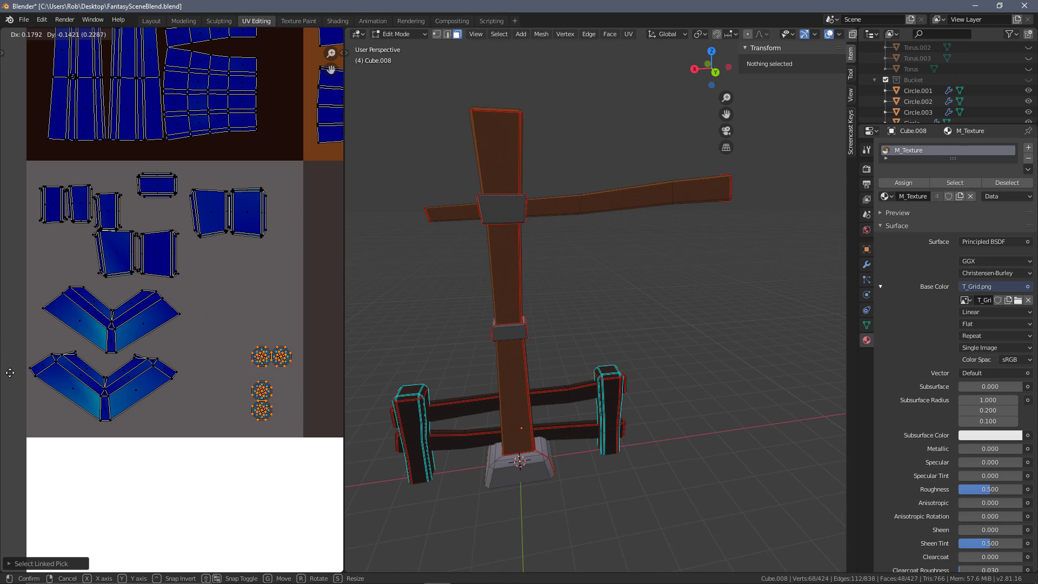
click(109, 358)
Rotate the upper two bolt islands about 90 degrees and place them beside the other two in the grey swatch's lower-right corner
key(alt+a)
key(b)
drag(301, 376, 249, 349)
key(r)
click(238, 299)
key(g)
click(270, 341)
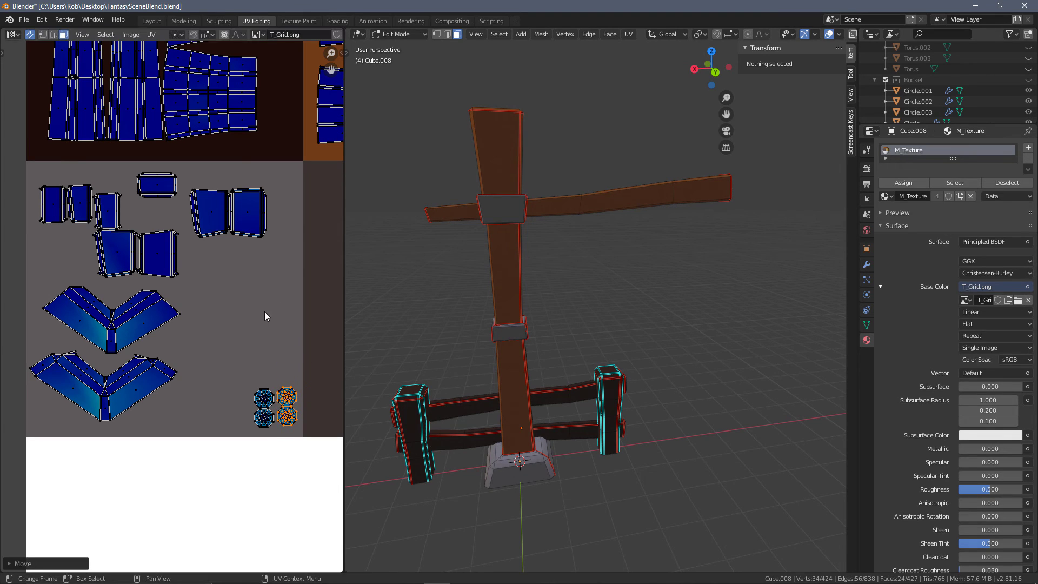
Return to Object Mode and view the coloured post and fence alongside the whole palette texture
middle_drag(219, 204, 276, 243)
scroll(276, 242, down, 3)
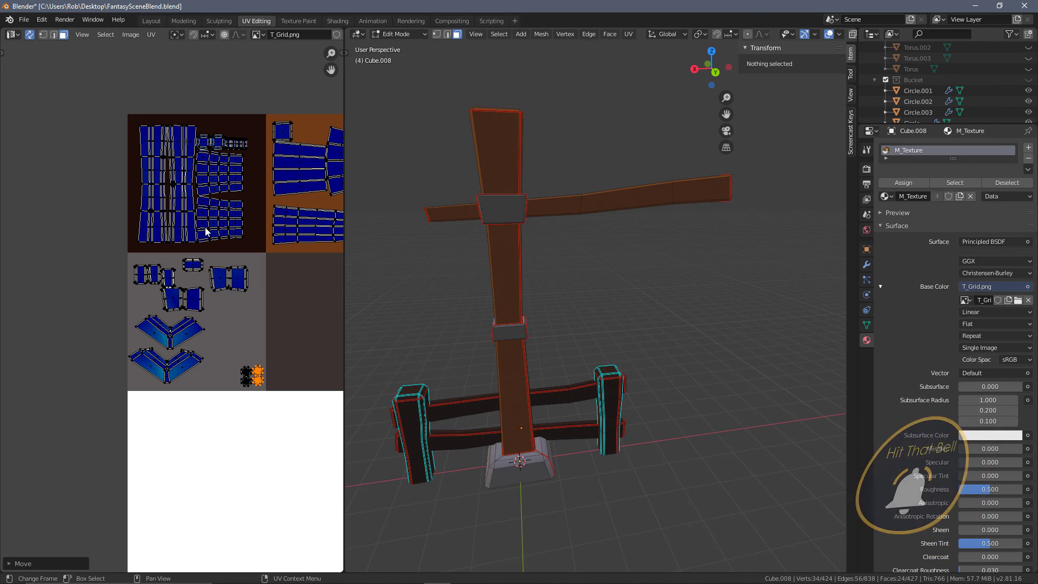
key(Tab)
middle_drag(411, 254, 379, 251)
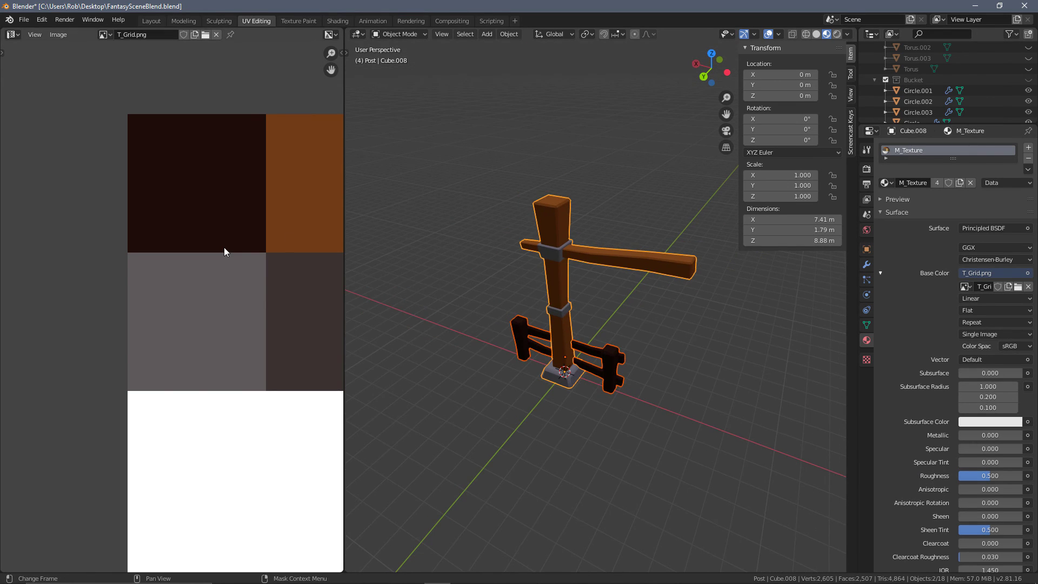
scroll(225, 254, down, 5)
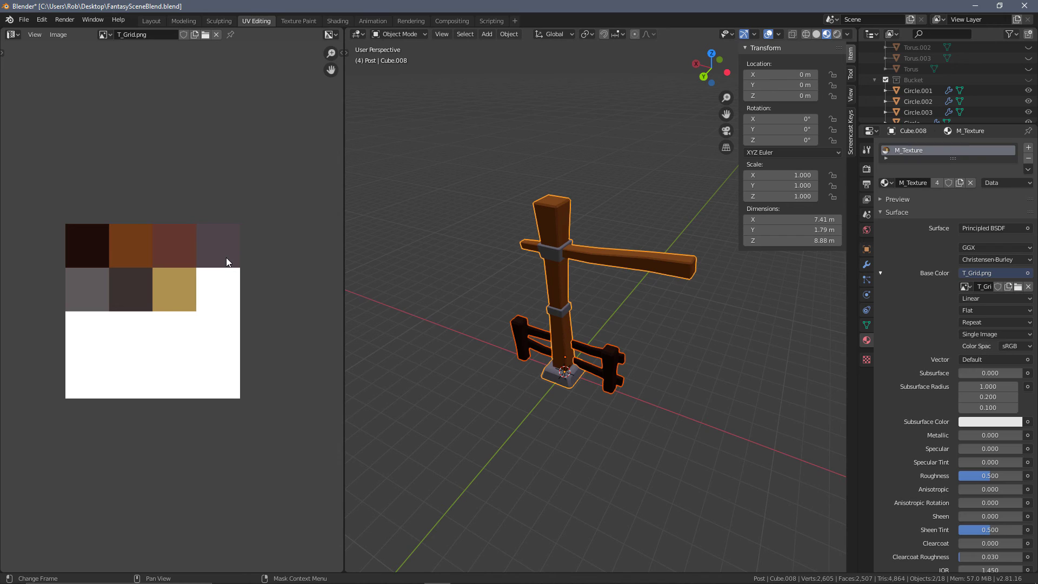